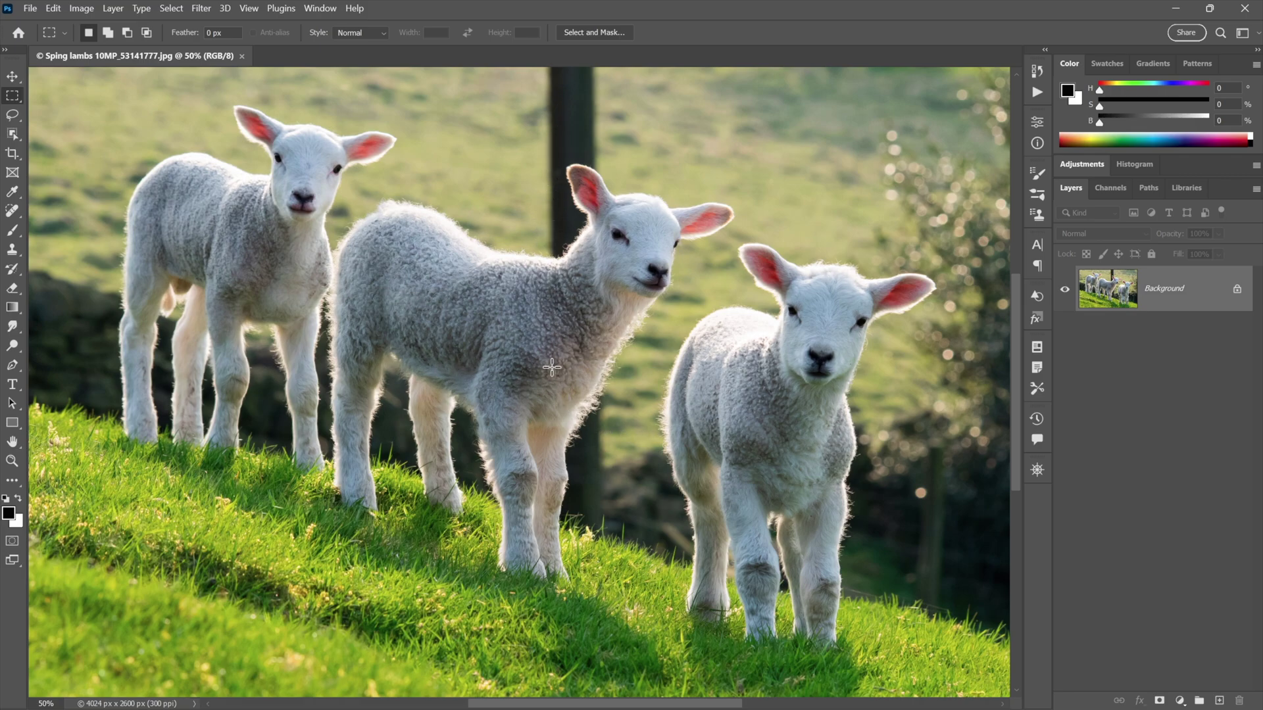
Add a new blank layer named 'spot heal' and pick the Spot Healing Brush
scroll(550, 366, up, 2)
scroll(550, 365, up, 2)
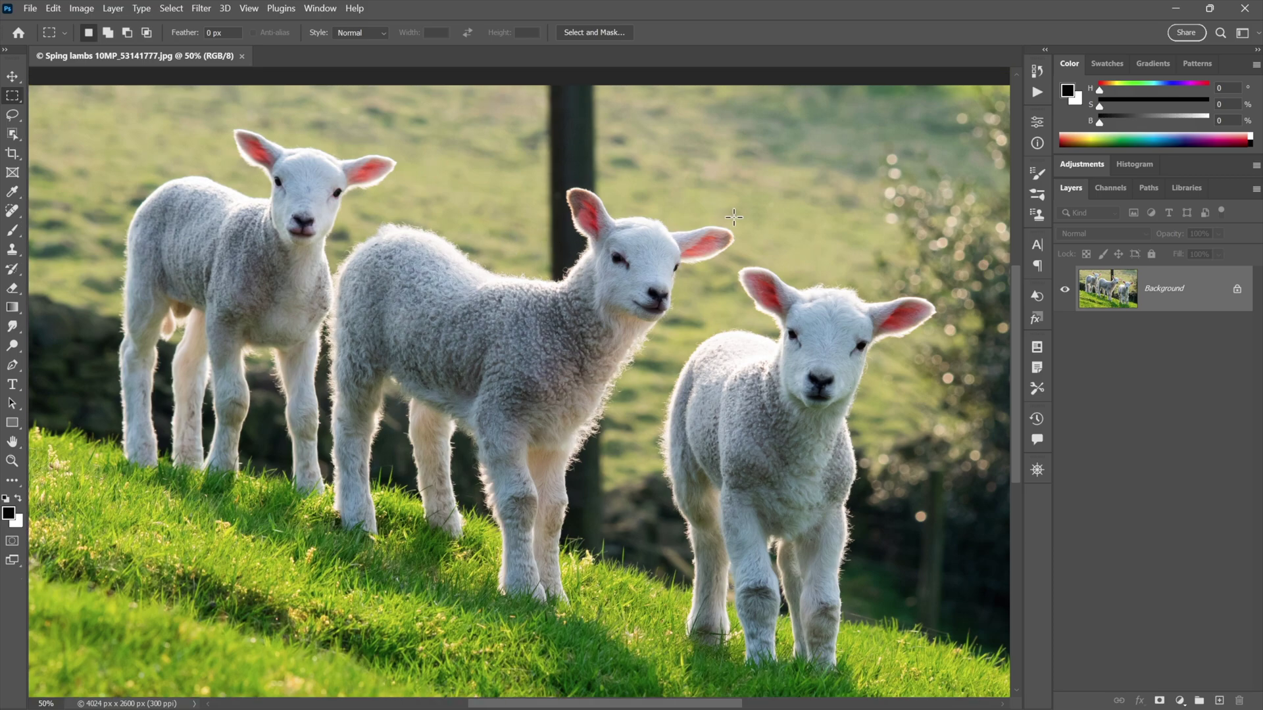
key(ctrl+shift+n)
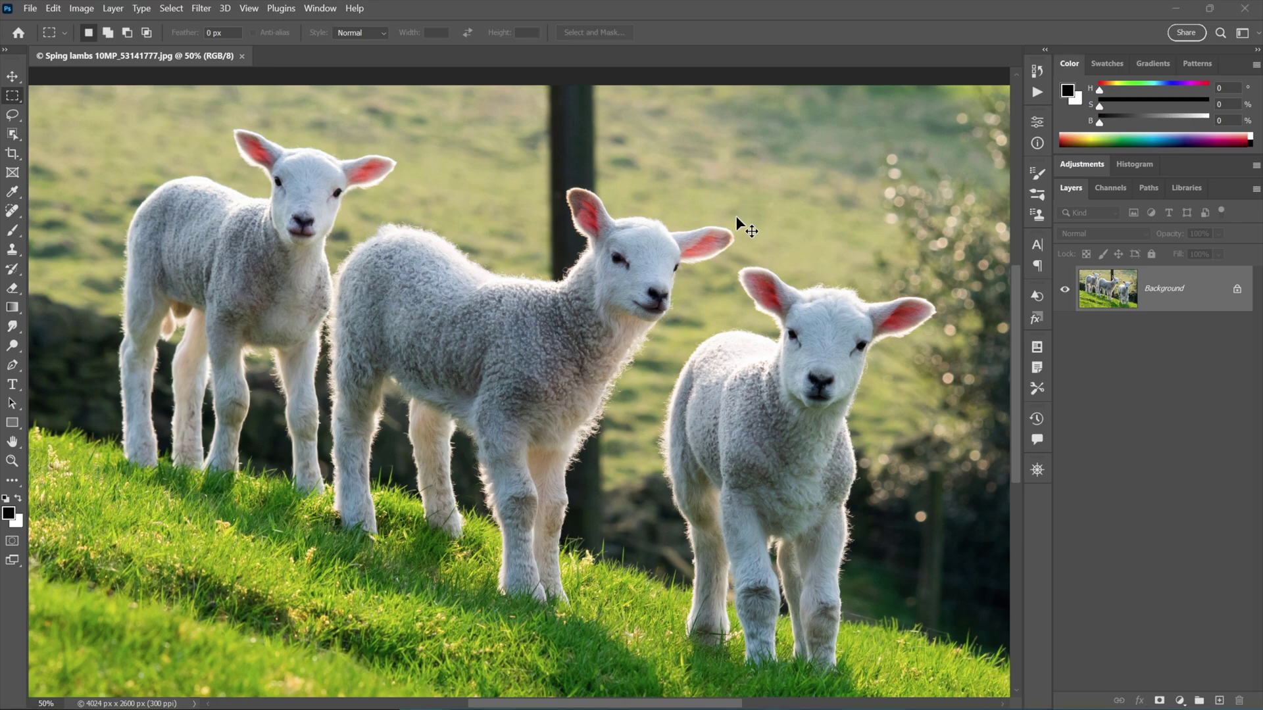
text(s)
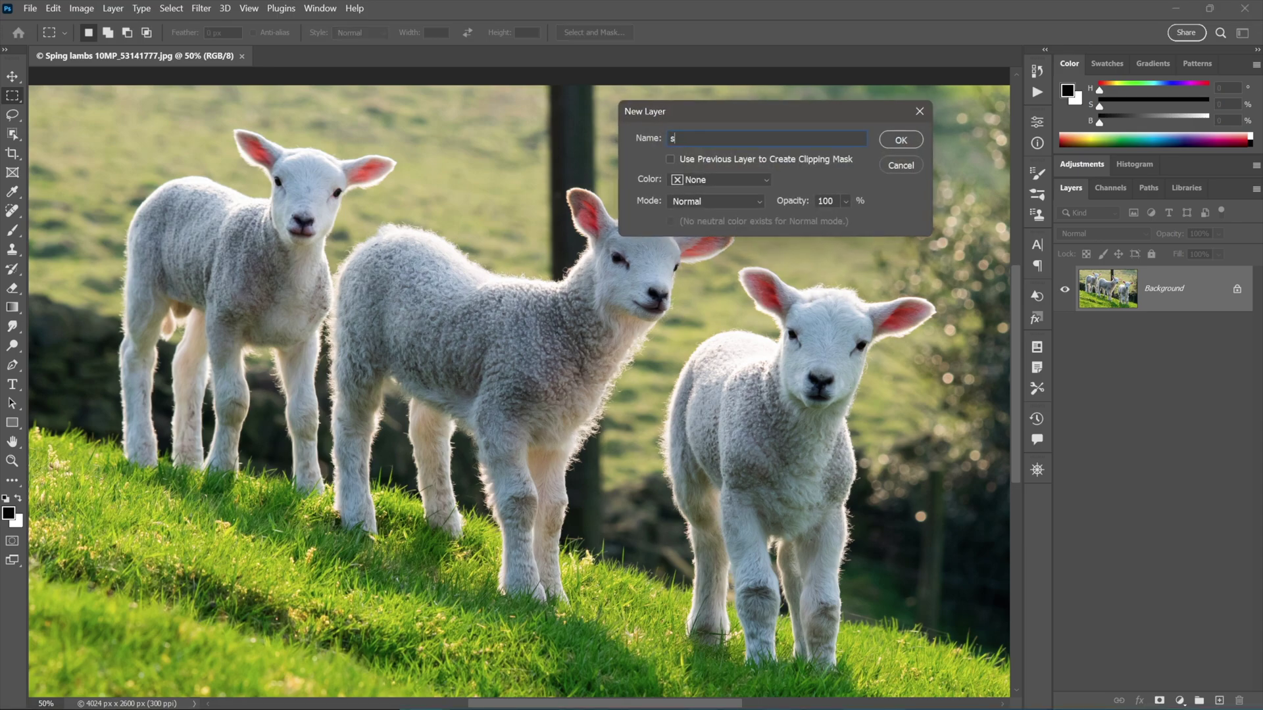
text(pot heal)
click(897, 141)
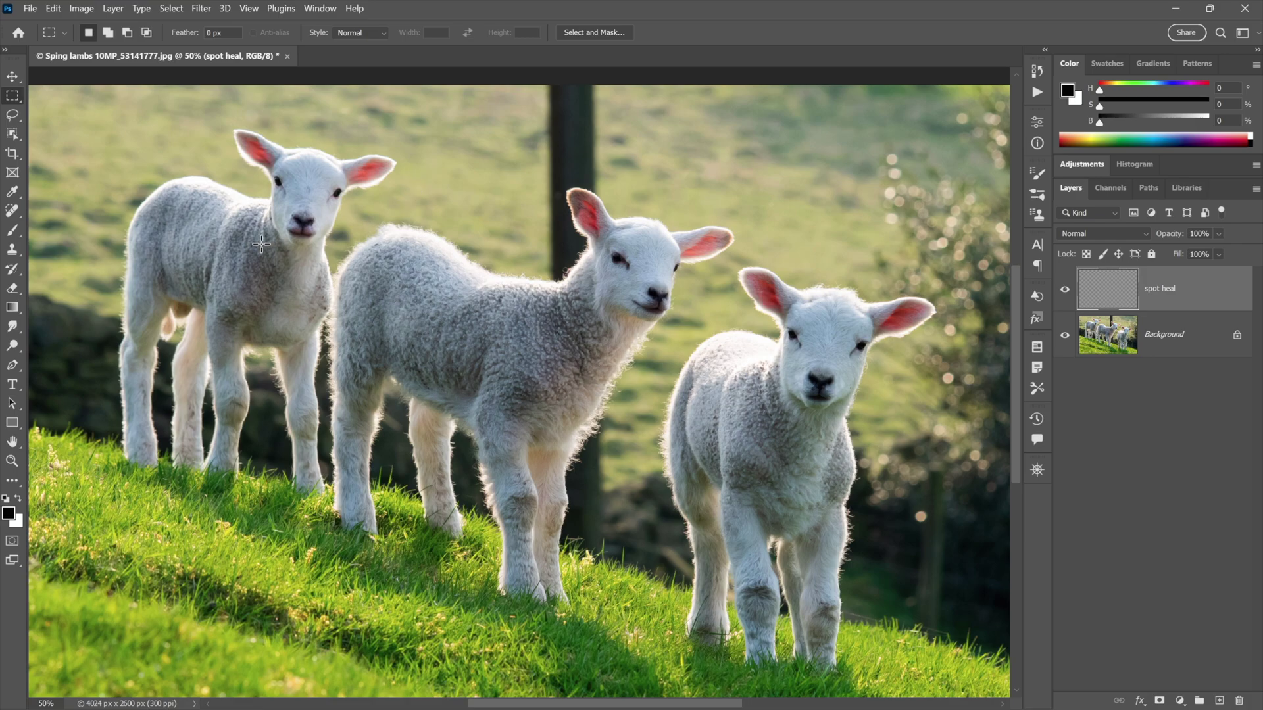
click(15, 216)
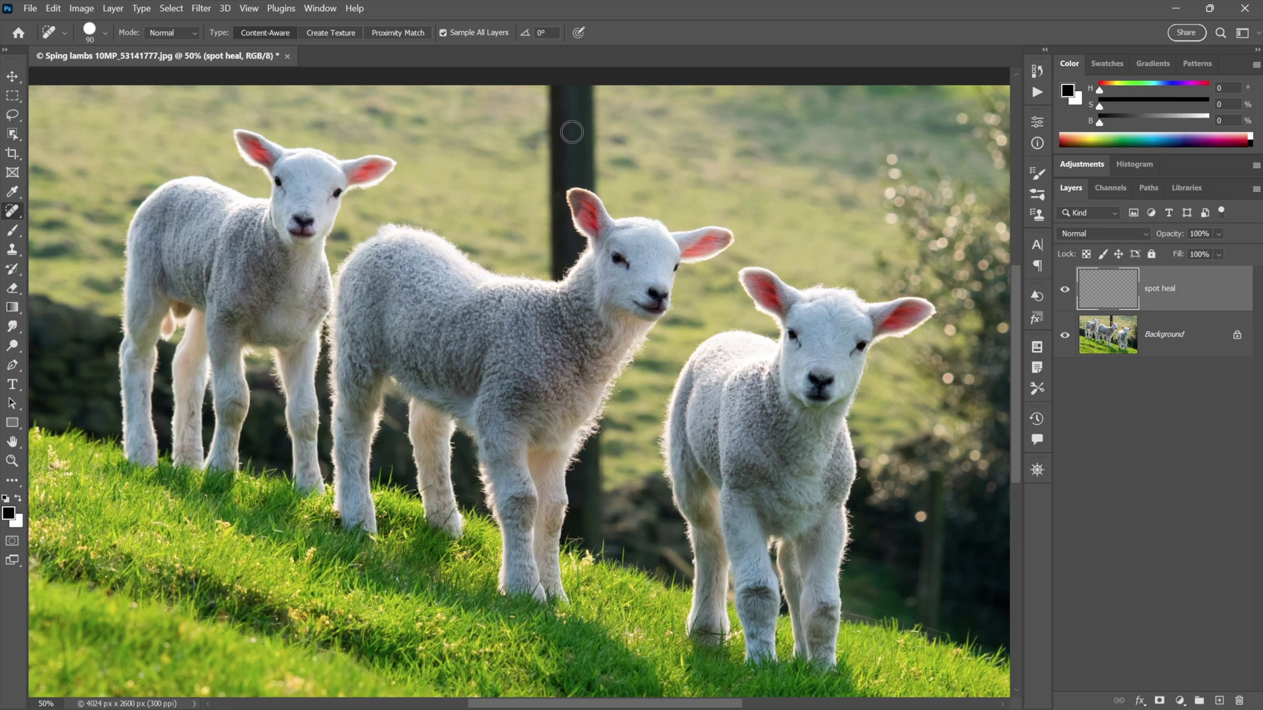
Heal the post from the lamb's ear down to below its chest with two brush strokes
mouse_move(544, 276)
mouse_down()
mouse_move(582, 254)
mouse_move(556, 188)
mouse_move(599, 182)
mouse_move(598, 94)
mouse_move(548, 79)
mouse_move(551, 273)
mouse_move(544, 186)
mouse_move(581, 165)
mouse_move(552, 142)
mouse_move(577, 147)
mouse_move(576, 117)
mouse_move(582, 129)
mouse_move(574, 93)
mouse_move(557, 97)
mouse_move(604, 191)
mouse_move(581, 158)
mouse_up()
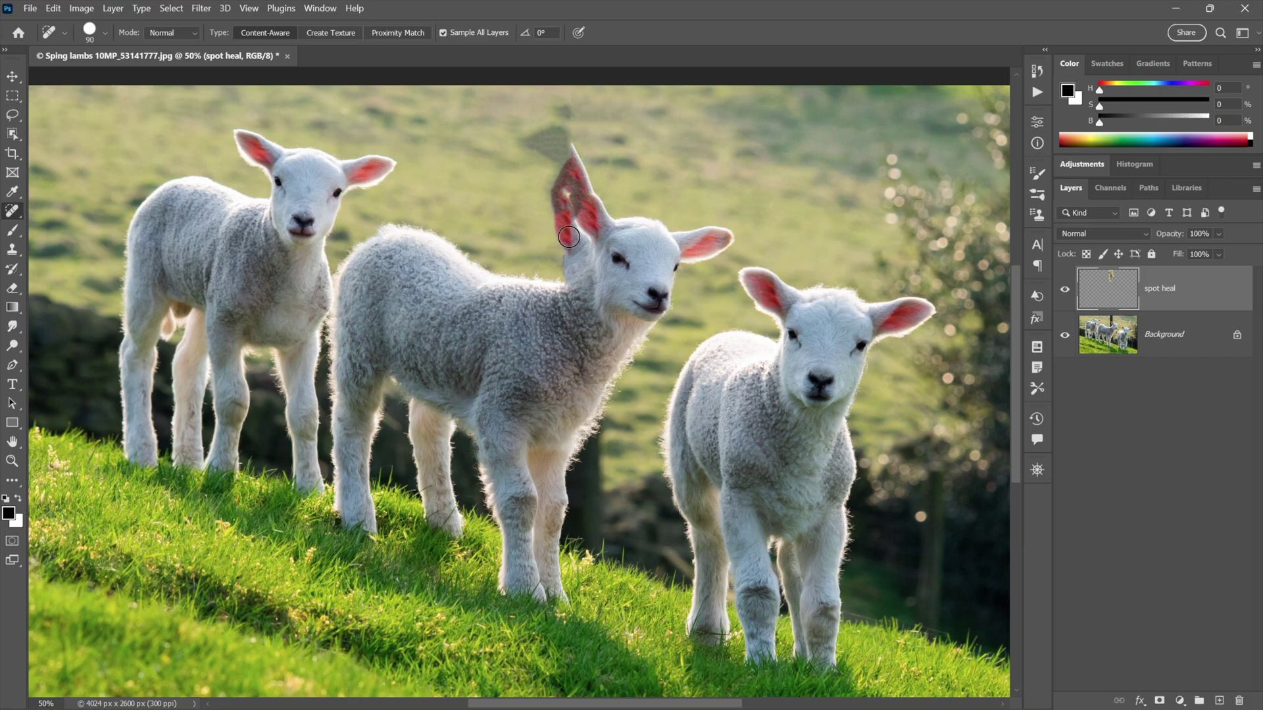
mouse_move(601, 409)
mouse_down()
mouse_move(568, 468)
mouse_move(567, 516)
mouse_move(569, 549)
mouse_move(599, 526)
mouse_move(596, 436)
mouse_move(607, 559)
mouse_move(588, 556)
mouse_move(584, 460)
mouse_move(586, 542)
mouse_move(588, 527)
mouse_up()
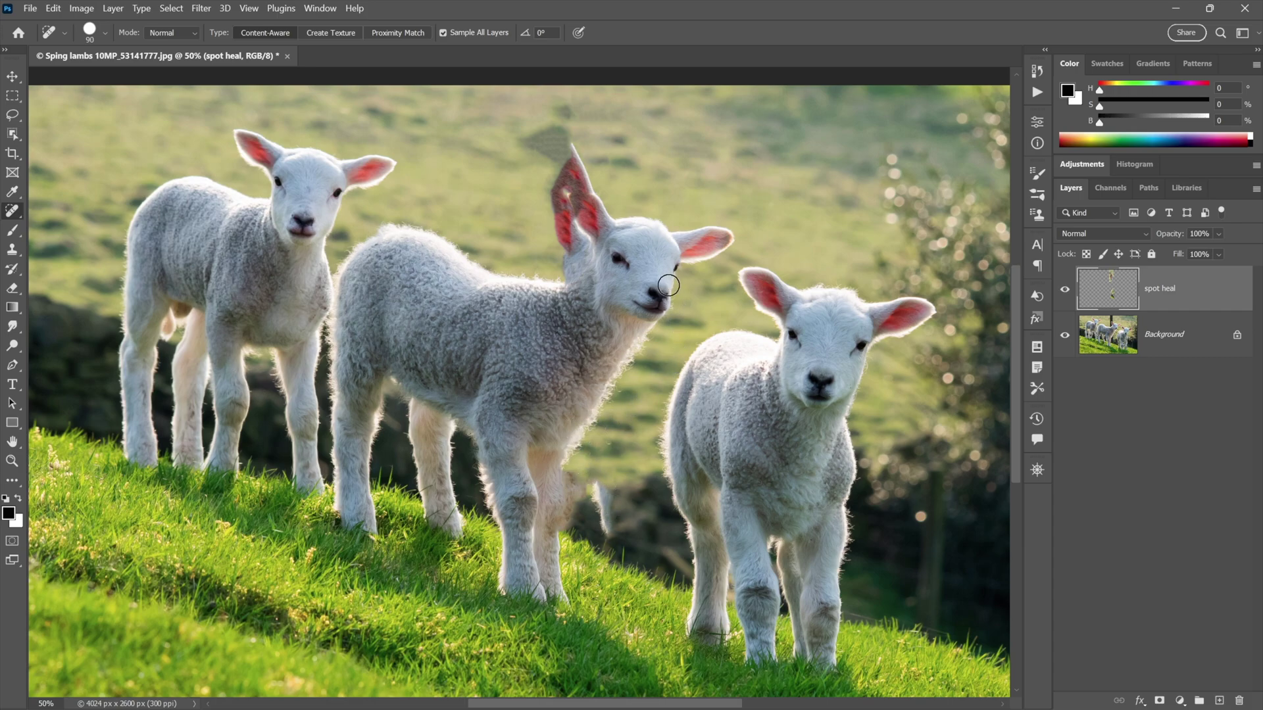
Hide the spot heal layer, select Background, and lasso the post around the lamb's neck and ear
click(1066, 291)
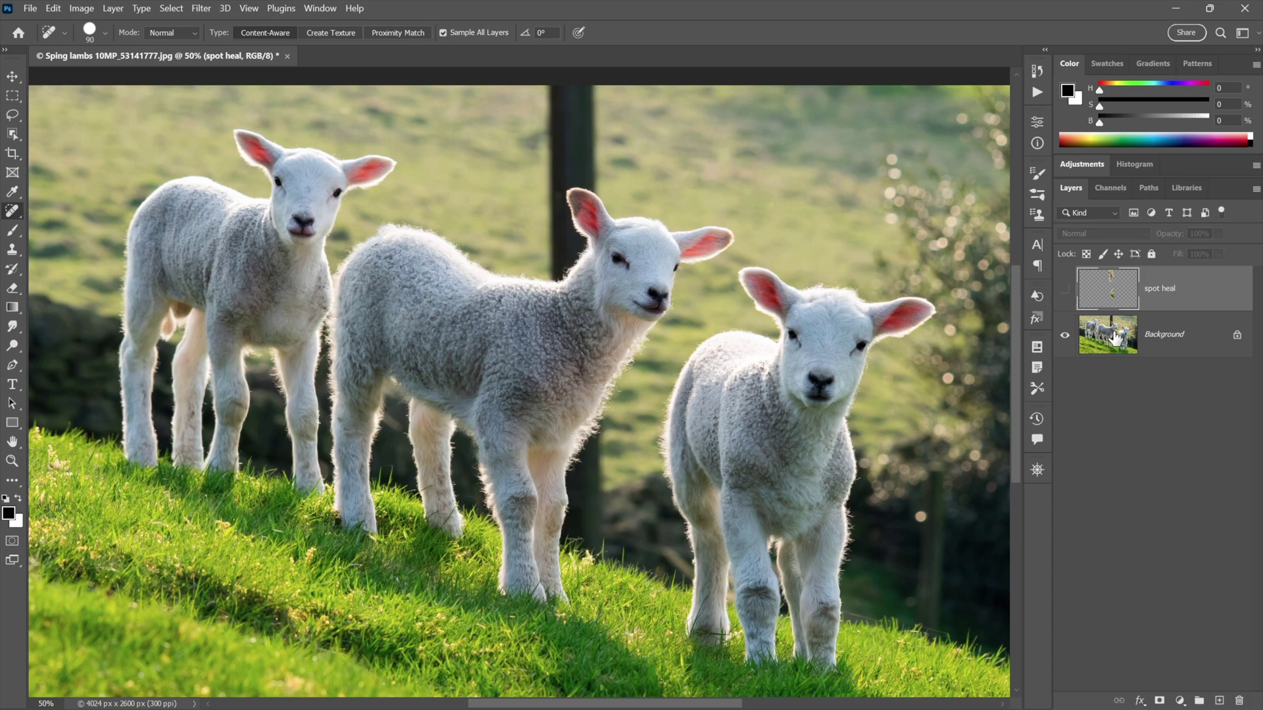
click(1106, 341)
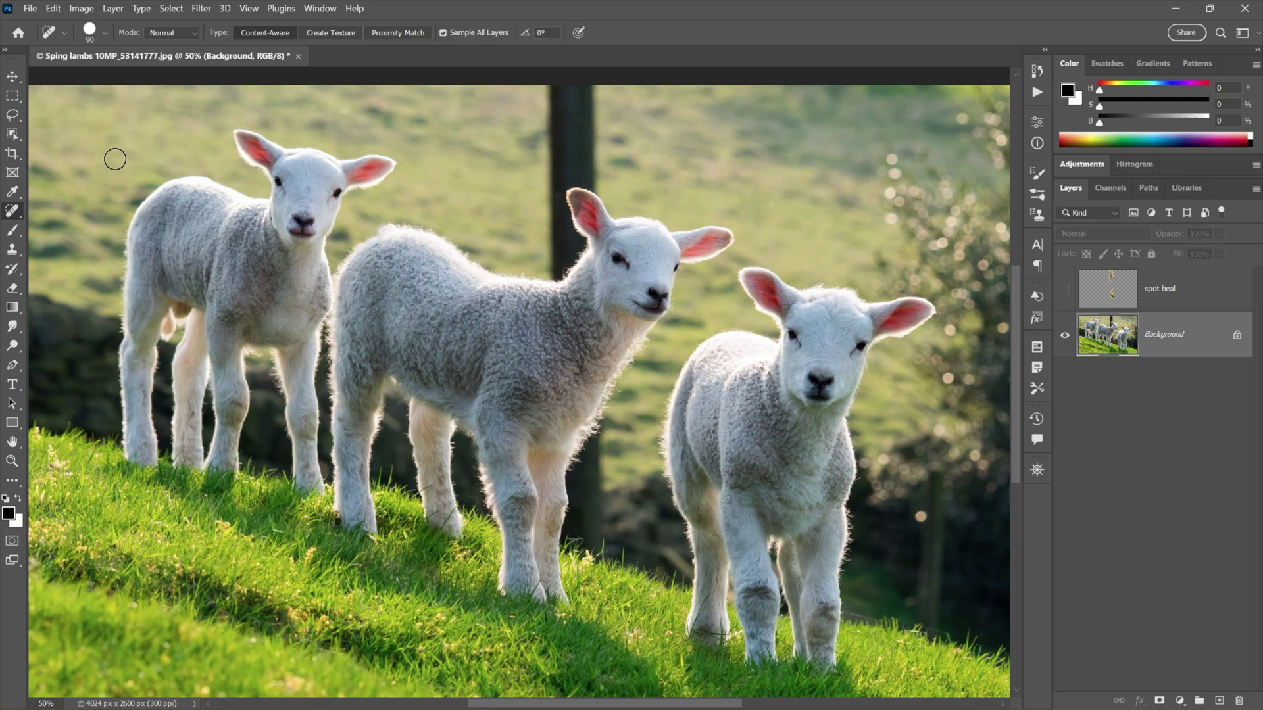
click(13, 117)
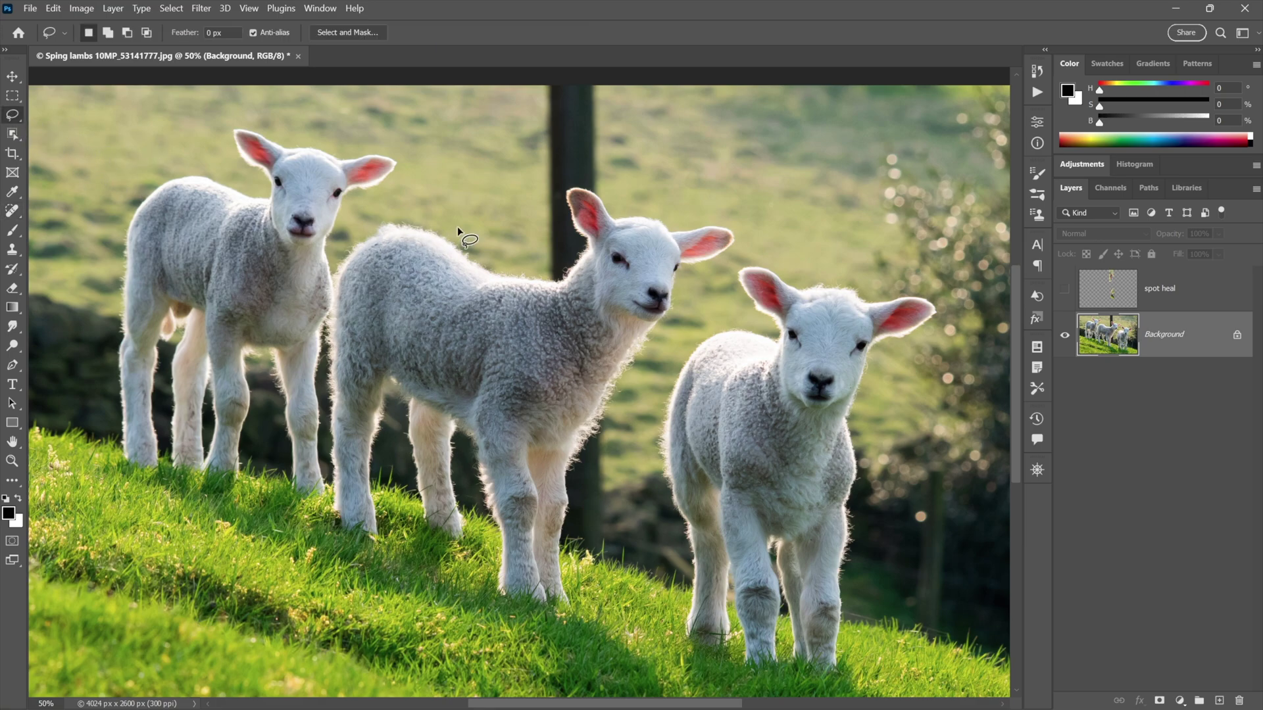
mouse_move(541, 266)
mouse_down()
mouse_move(563, 284)
mouse_move(593, 247)
mouse_move(570, 192)
mouse_move(607, 203)
mouse_move(602, 77)
mouse_move(588, 66)
mouse_move(534, 77)
mouse_up()
drag(534, 251, 534, 252)
Add the lower post section below the lamb's chest to the lasso selection with Shift
drag(602, 366, 609, 563)
mouse_move(562, 441)
mouse_down()
mouse_move(566, 546)
mouse_move(592, 565)
mouse_move(598, 376)
mouse_move(612, 369)
mouse_move(615, 552)
mouse_move(562, 564)
mouse_move(559, 488)
mouse_up()
key(Escape)
key(shift)
drag(599, 383, 607, 379)
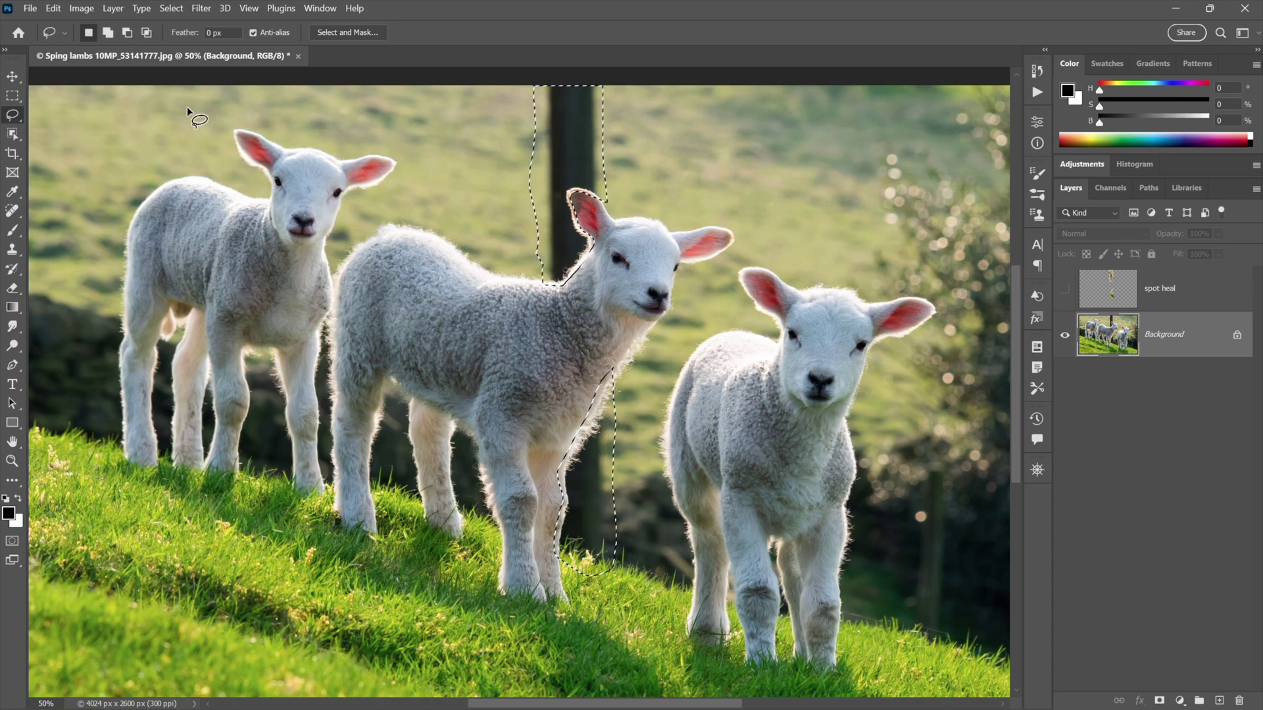
Launch Content-Aware Fill and inspect the 100% preview around the lamb's face and chest
click(58, 8)
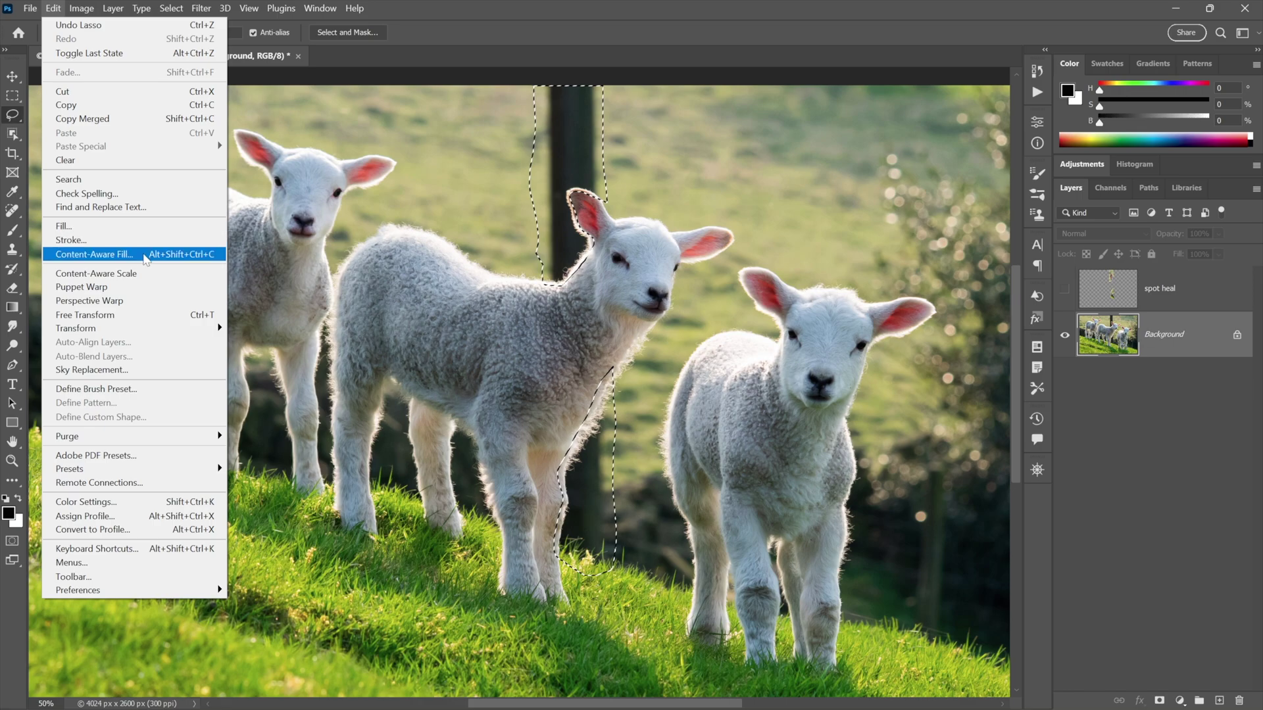
click(145, 257)
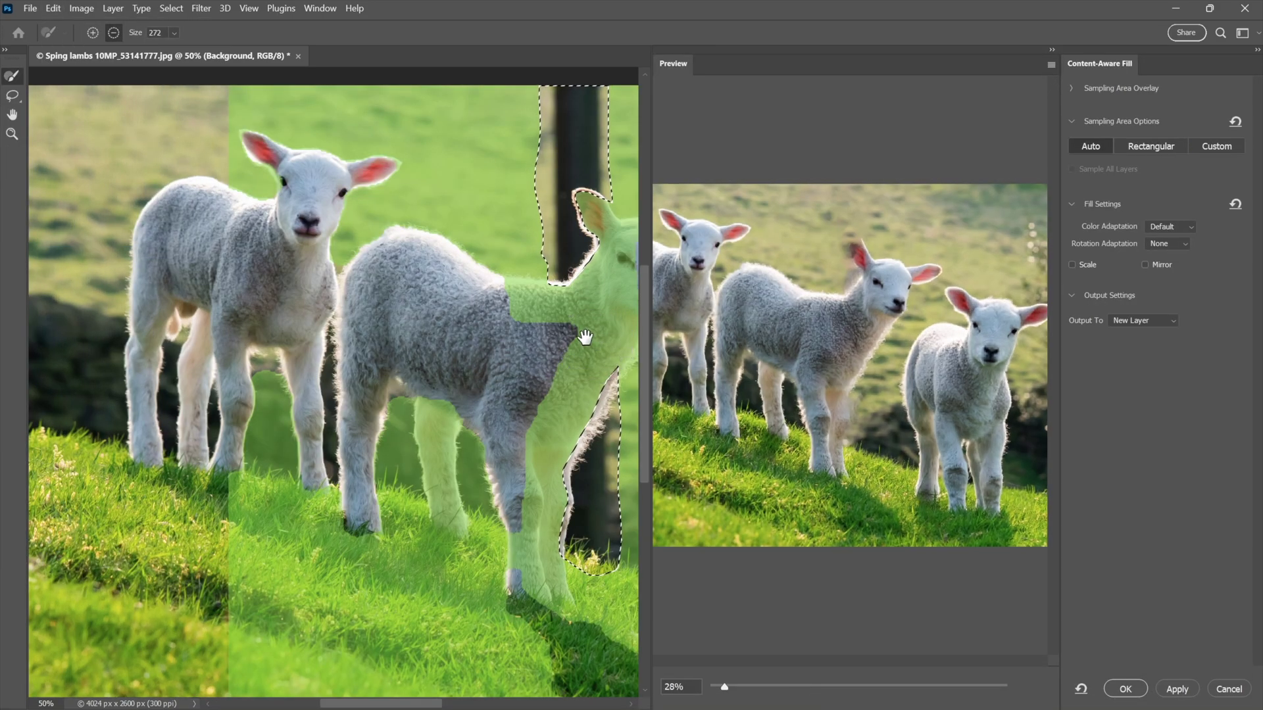
drag(584, 336, 329, 332)
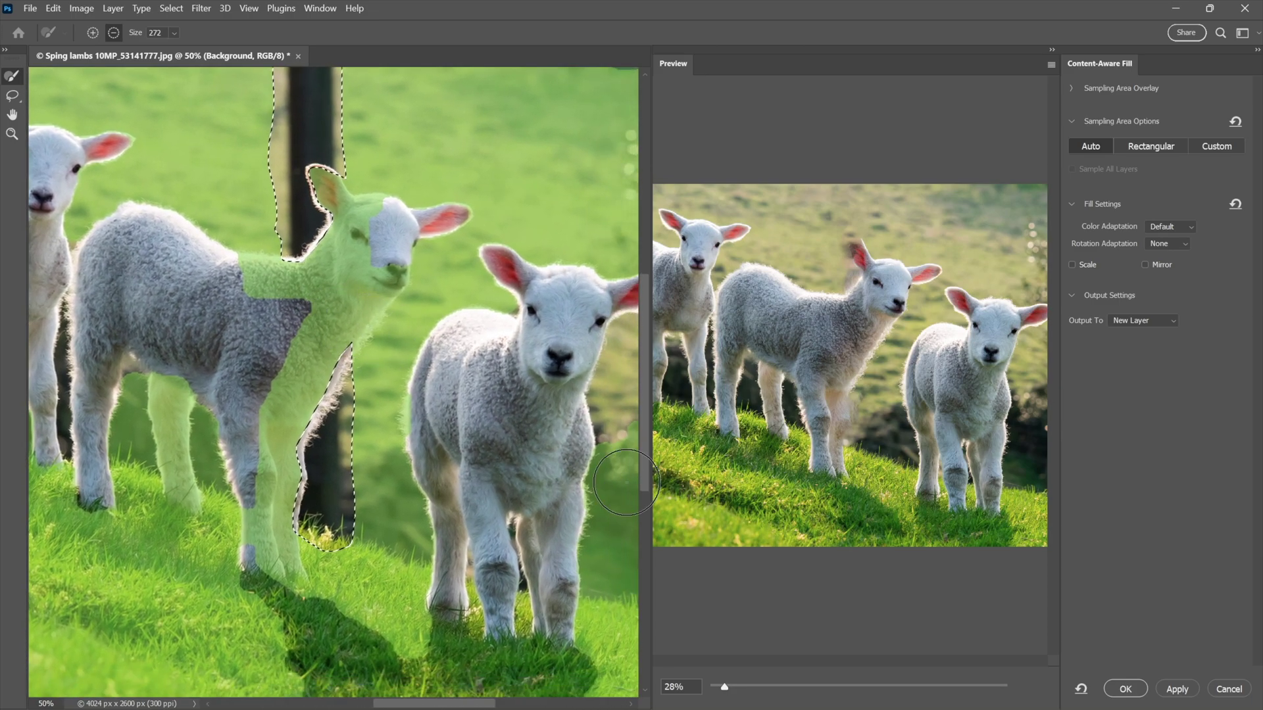
click(673, 687)
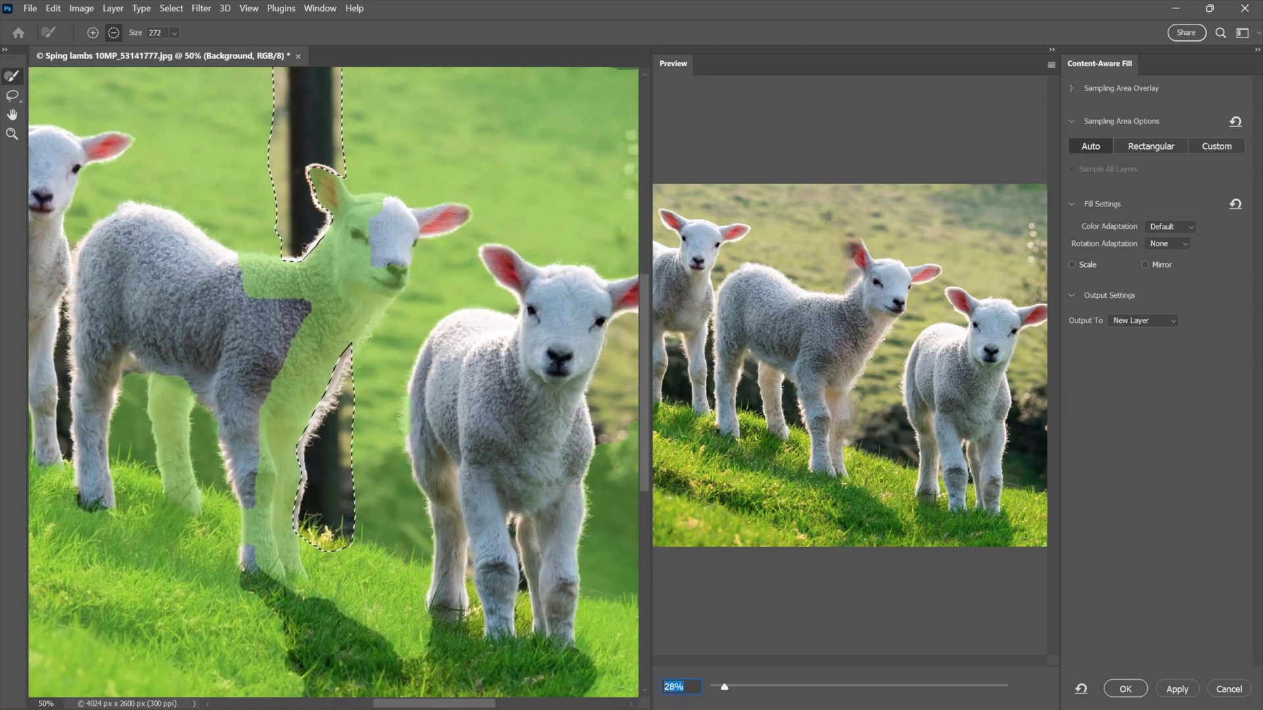
text(100)
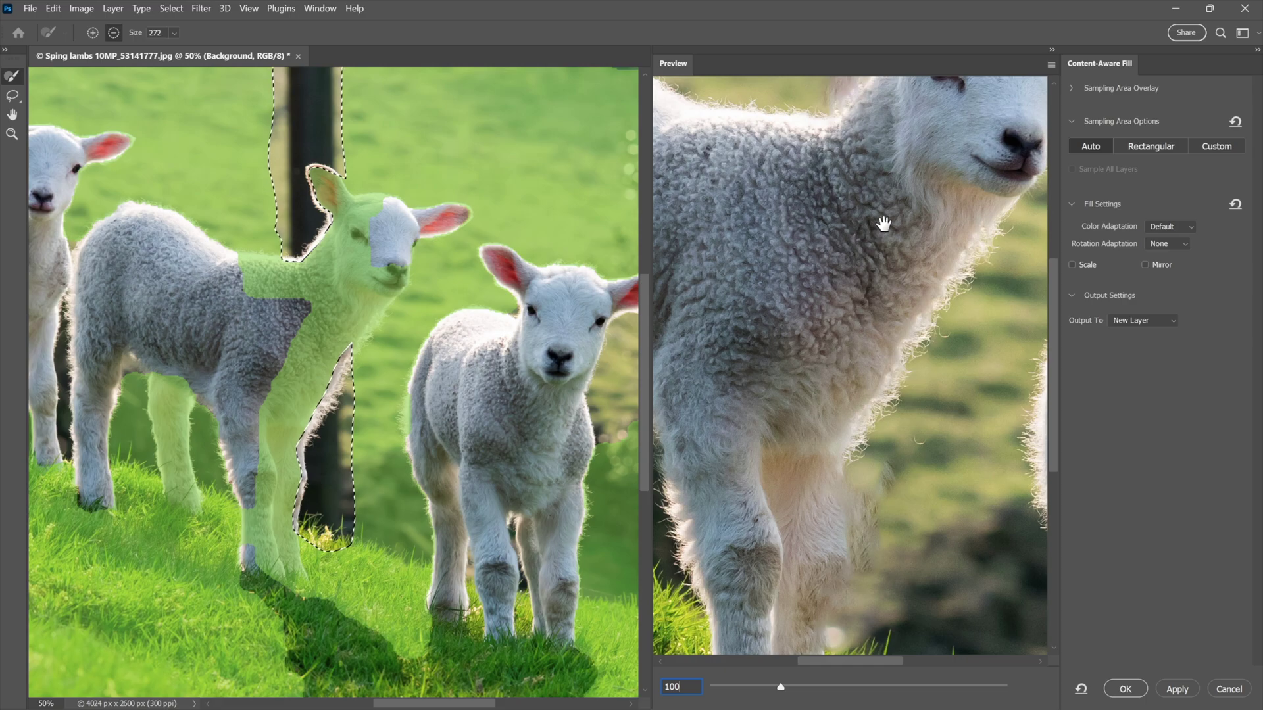
drag(884, 224, 792, 442)
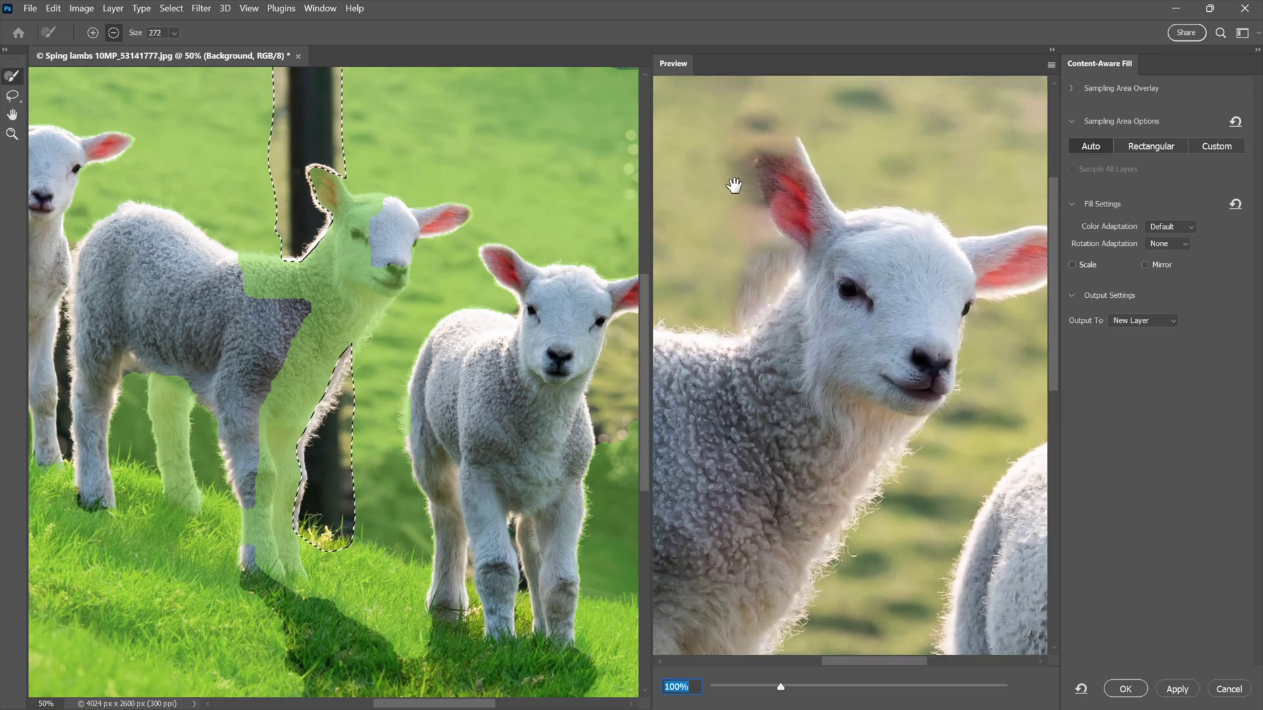
drag(752, 535, 820, 273)
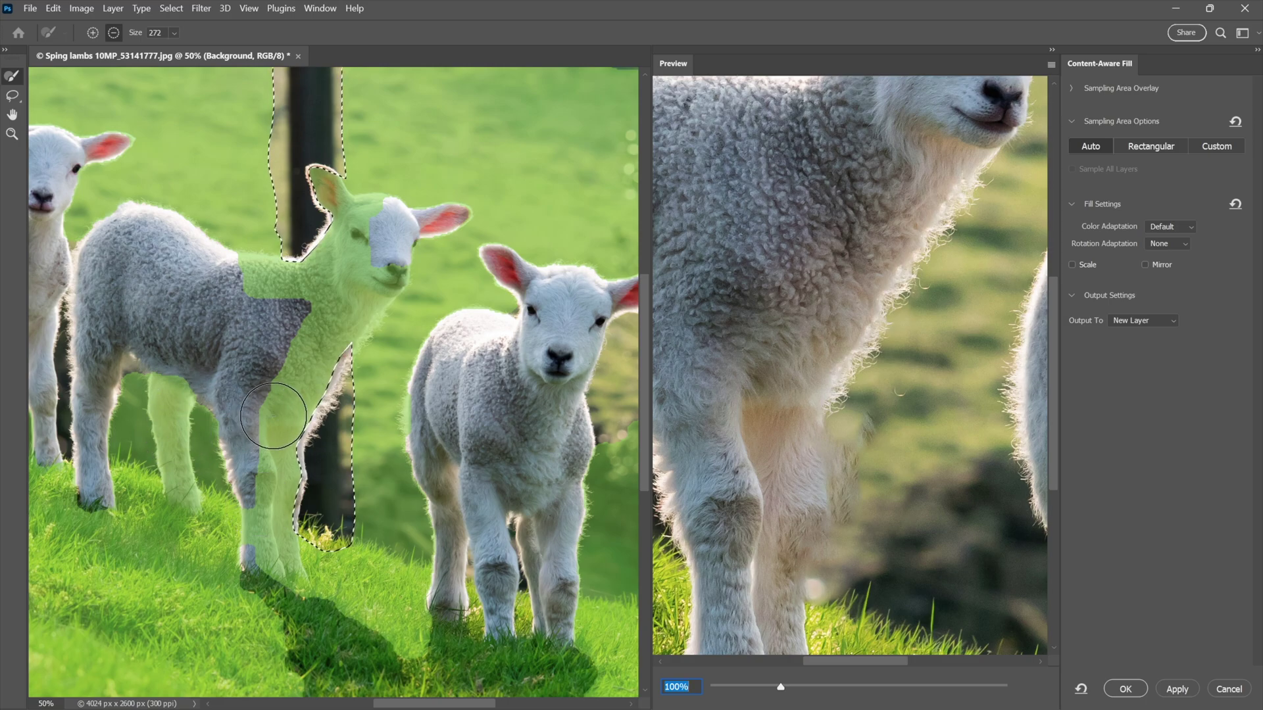
Exclude the middle lamb's legs, neck, head and the grass below from the sampling area
drag(273, 411, 286, 406)
mouse_move(331, 334)
mouse_down()
mouse_move(373, 284)
mouse_move(355, 210)
mouse_up()
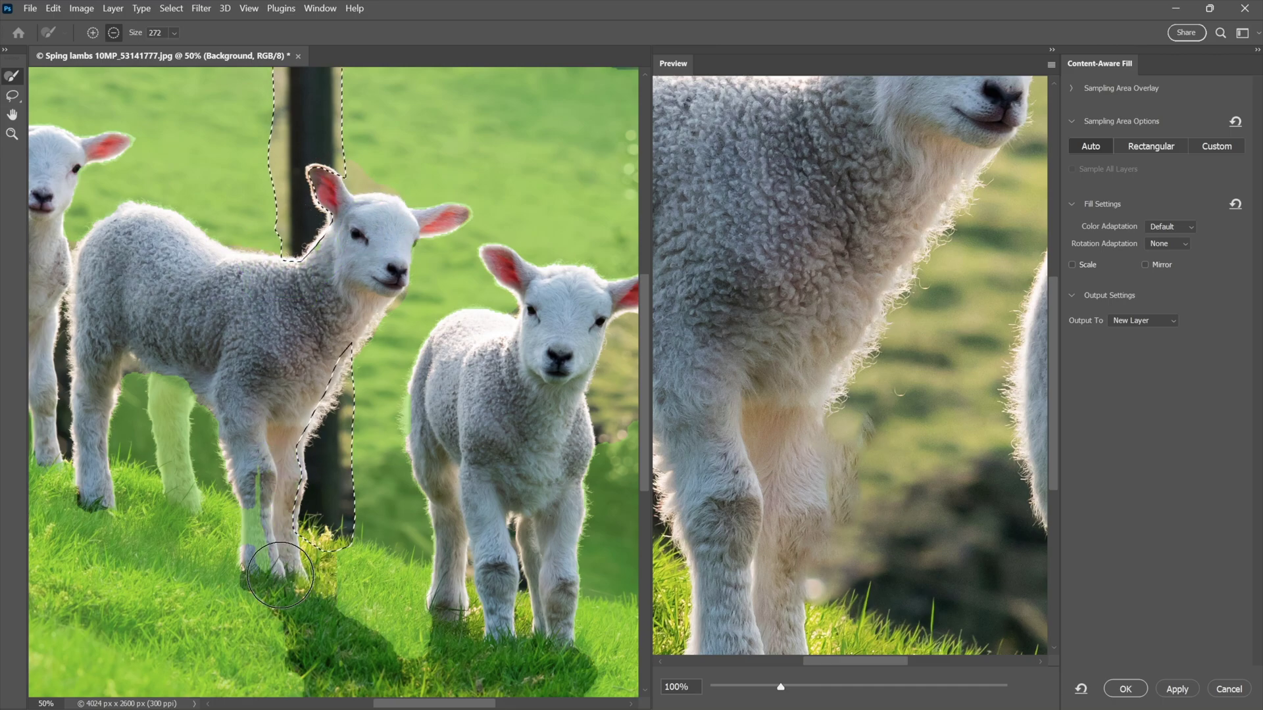
mouse_move(279, 575)
mouse_down()
mouse_move(261, 416)
mouse_move(229, 357)
mouse_move(199, 364)
mouse_move(185, 387)
mouse_move(178, 511)
mouse_up()
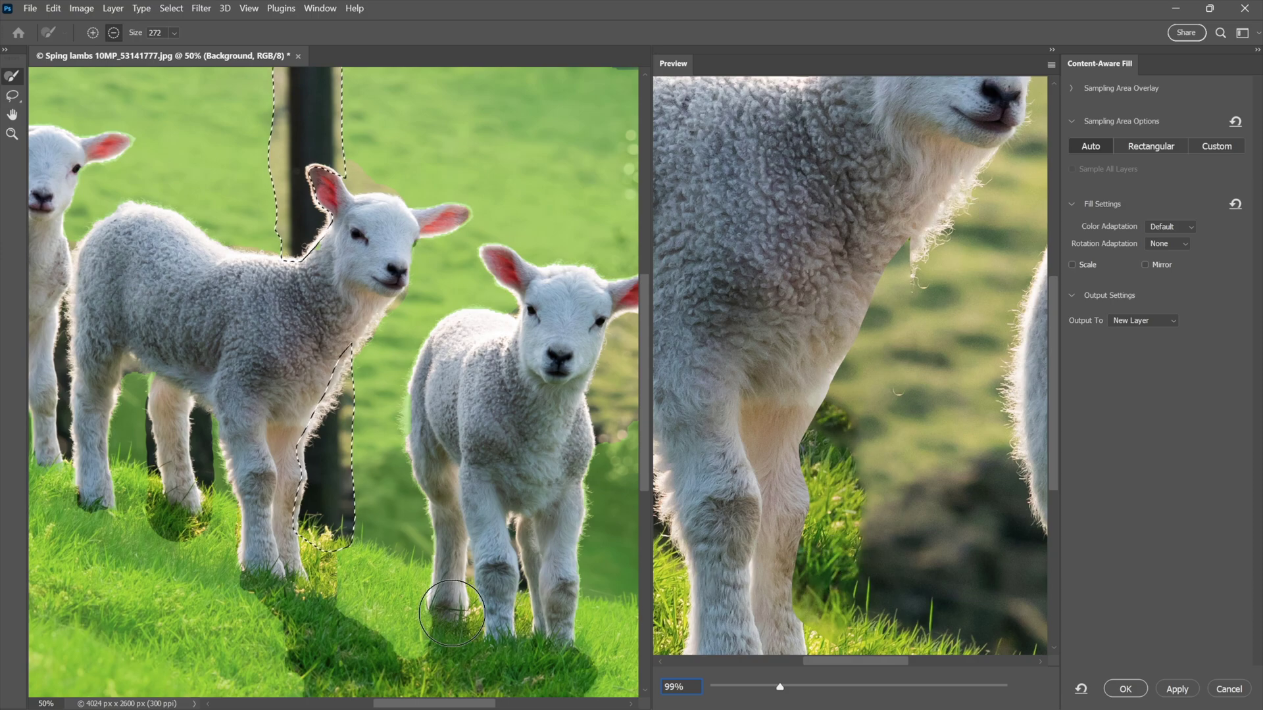
drag(421, 582, 385, 586)
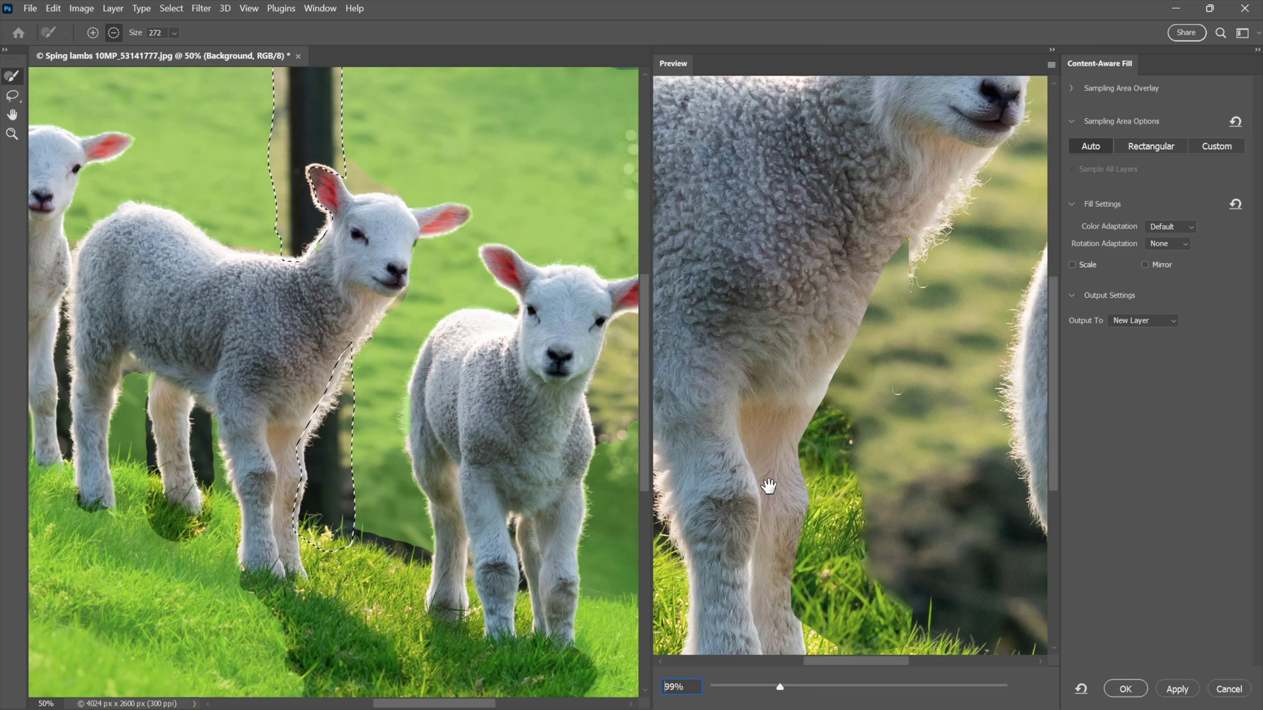
mouse_move(270, 553)
mouse_down()
mouse_move(103, 483)
mouse_move(190, 533)
mouse_move(254, 611)
mouse_move(62, 541)
mouse_move(271, 674)
mouse_move(212, 671)
mouse_move(304, 690)
mouse_move(150, 694)
mouse_move(44, 670)
mouse_move(69, 683)
mouse_move(154, 669)
mouse_move(91, 622)
mouse_move(29, 540)
mouse_up()
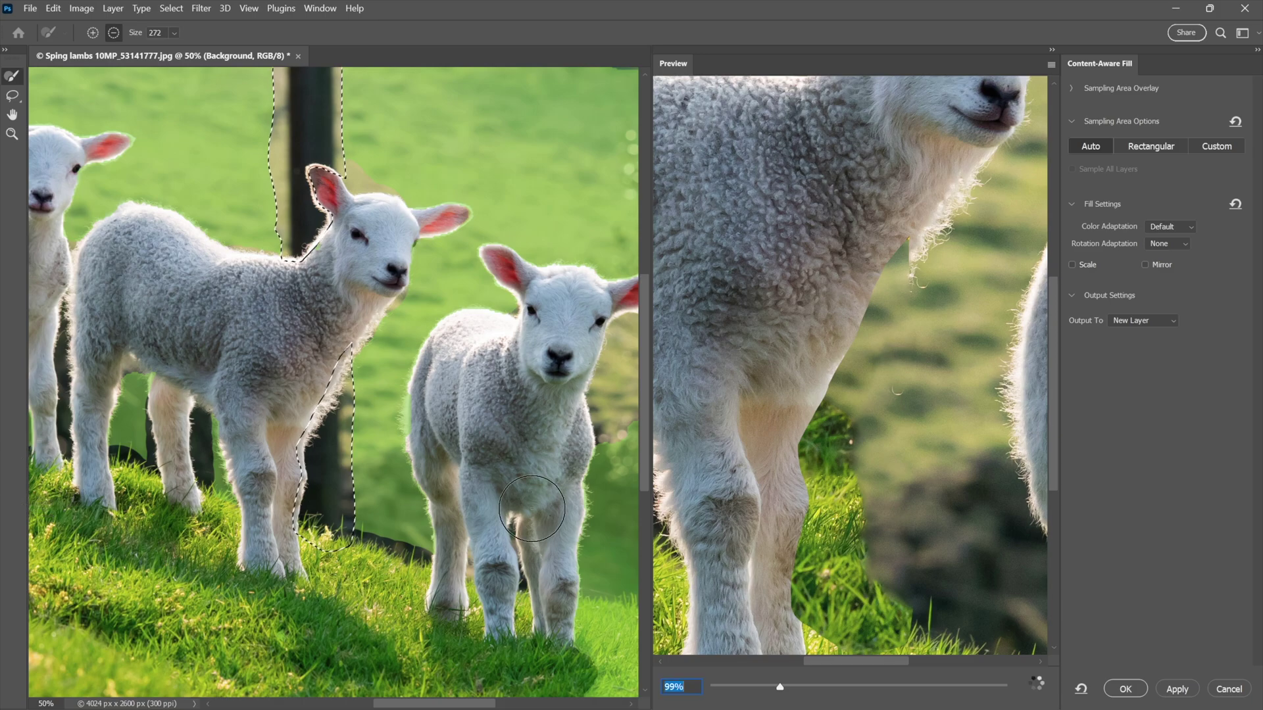
Check the filled area in the preview and apply the fill to a new layer
scroll(920, 425, up, 5)
scroll(920, 425, down, 5)
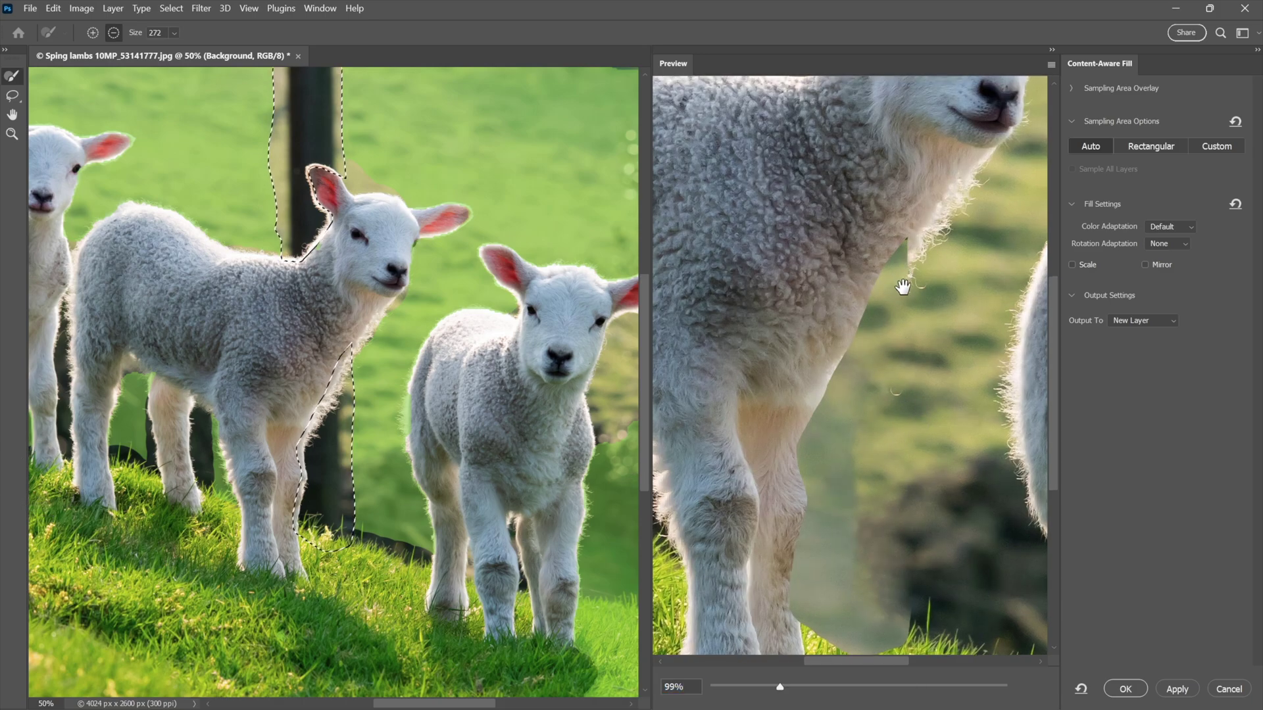
drag(902, 285, 852, 571)
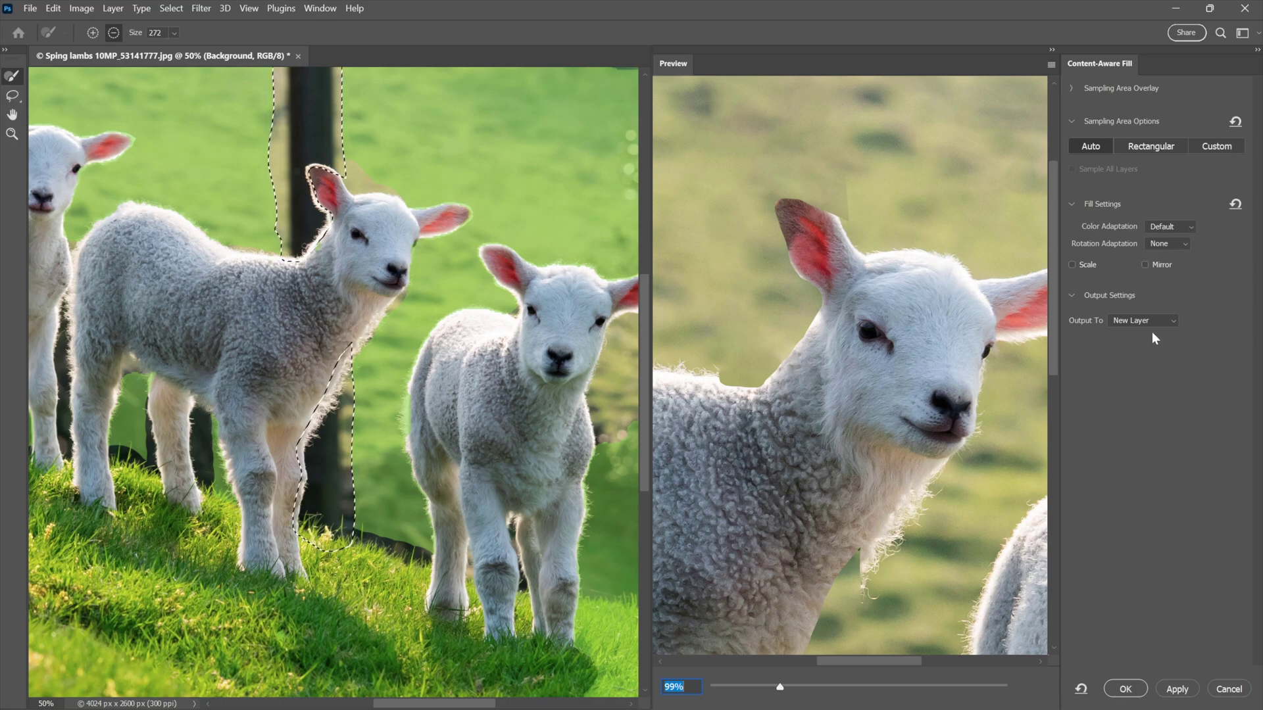
click(1127, 689)
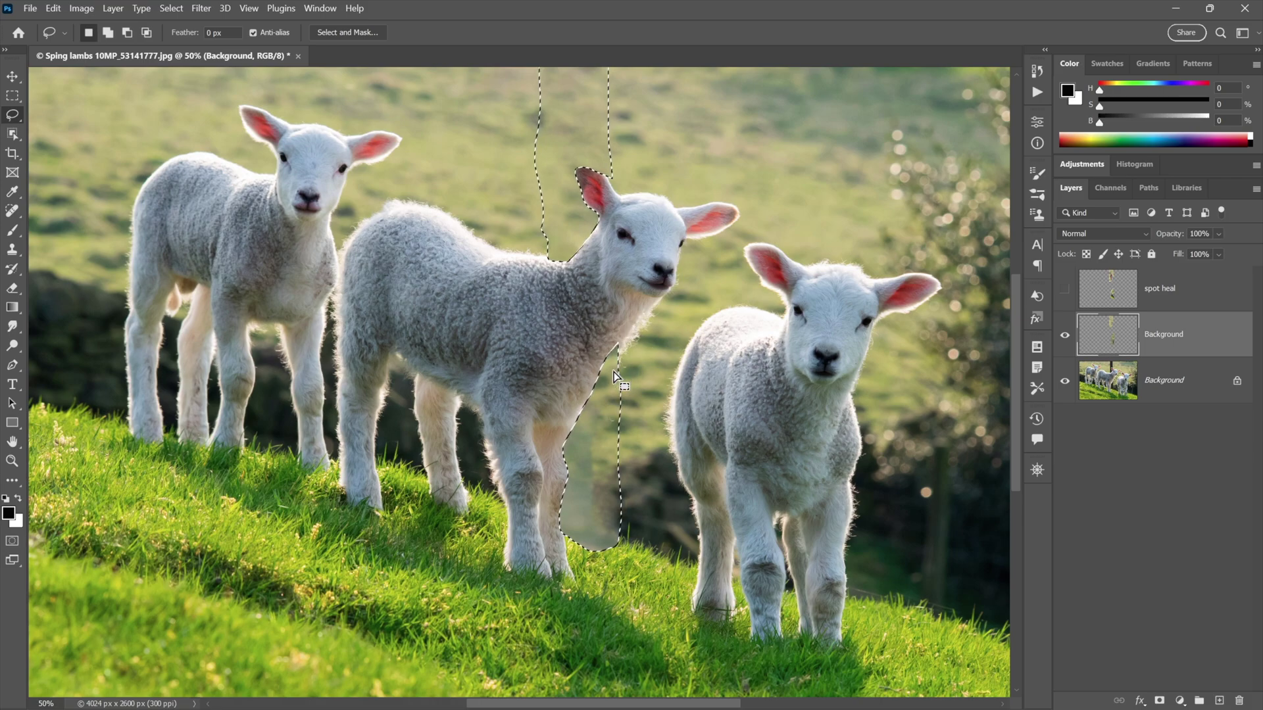
Rename the fill layer to 'CAF' and check the document's dimensions and resolution
double_click(1163, 334)
text(CAF)
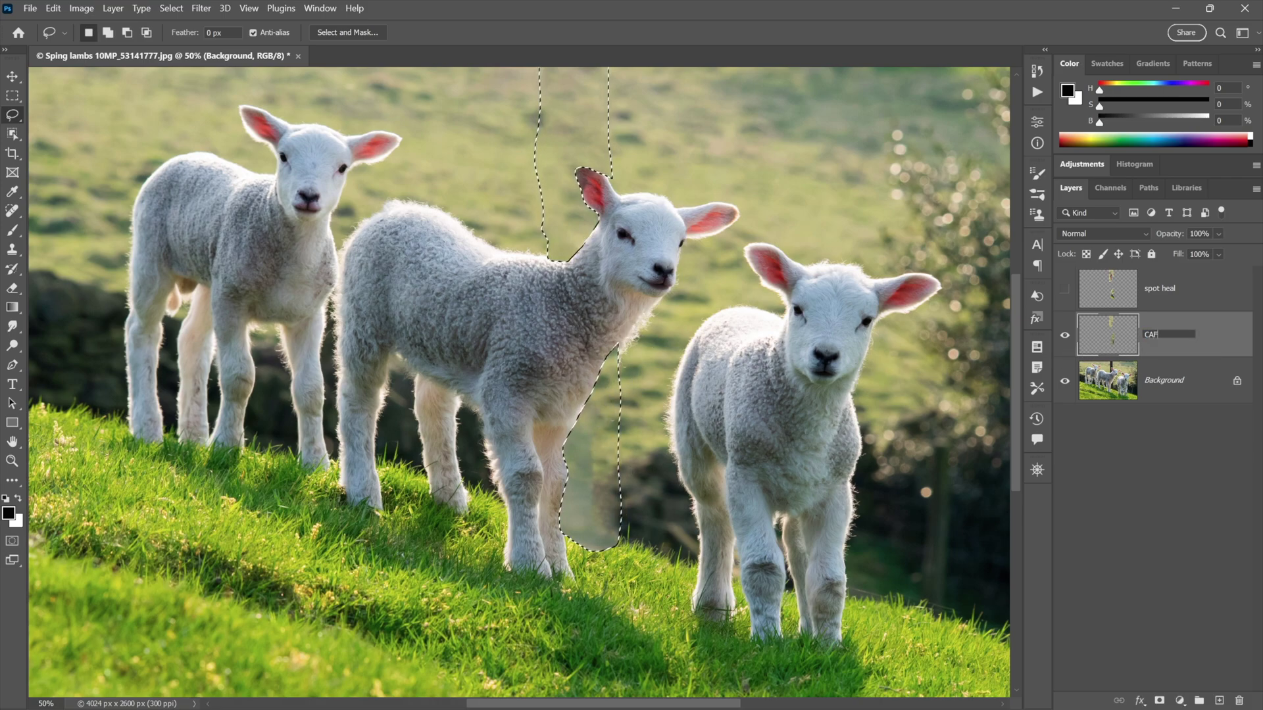
key(Return)
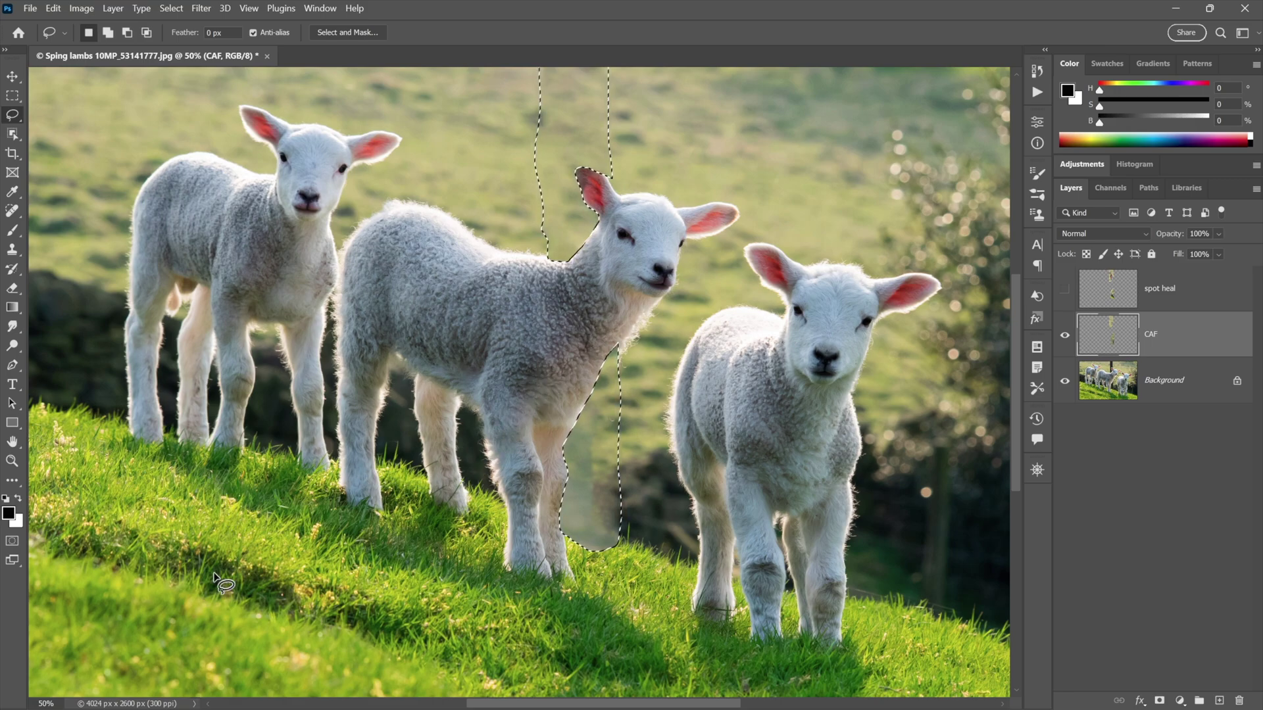
click(184, 705)
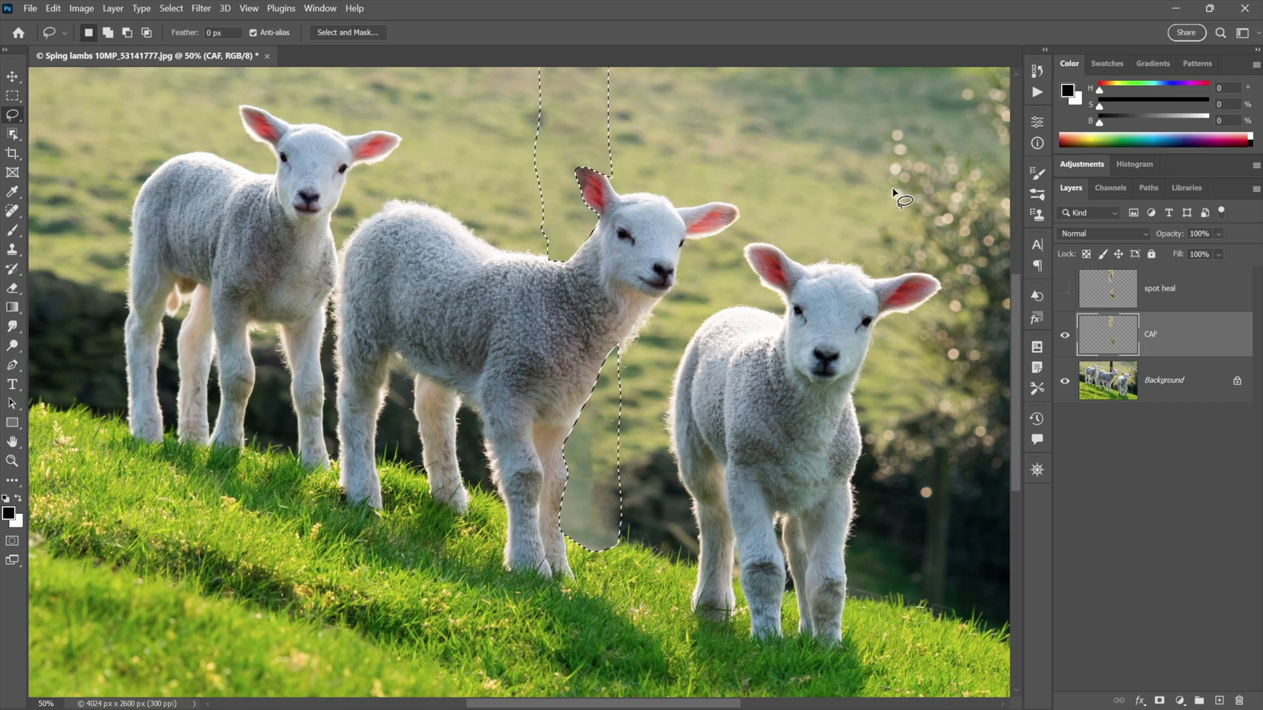
Minimize Photoshop and upload the Sping lambs JPG into Firefly Inpainting
click(1176, 9)
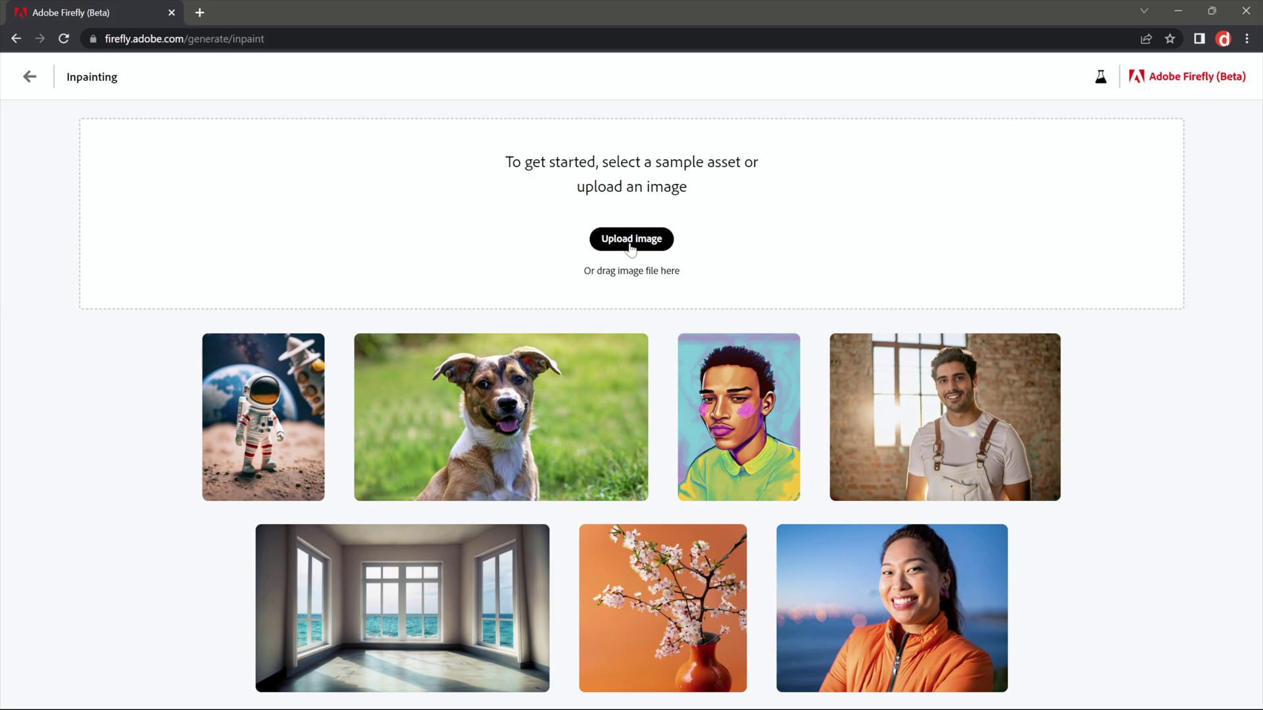
click(630, 242)
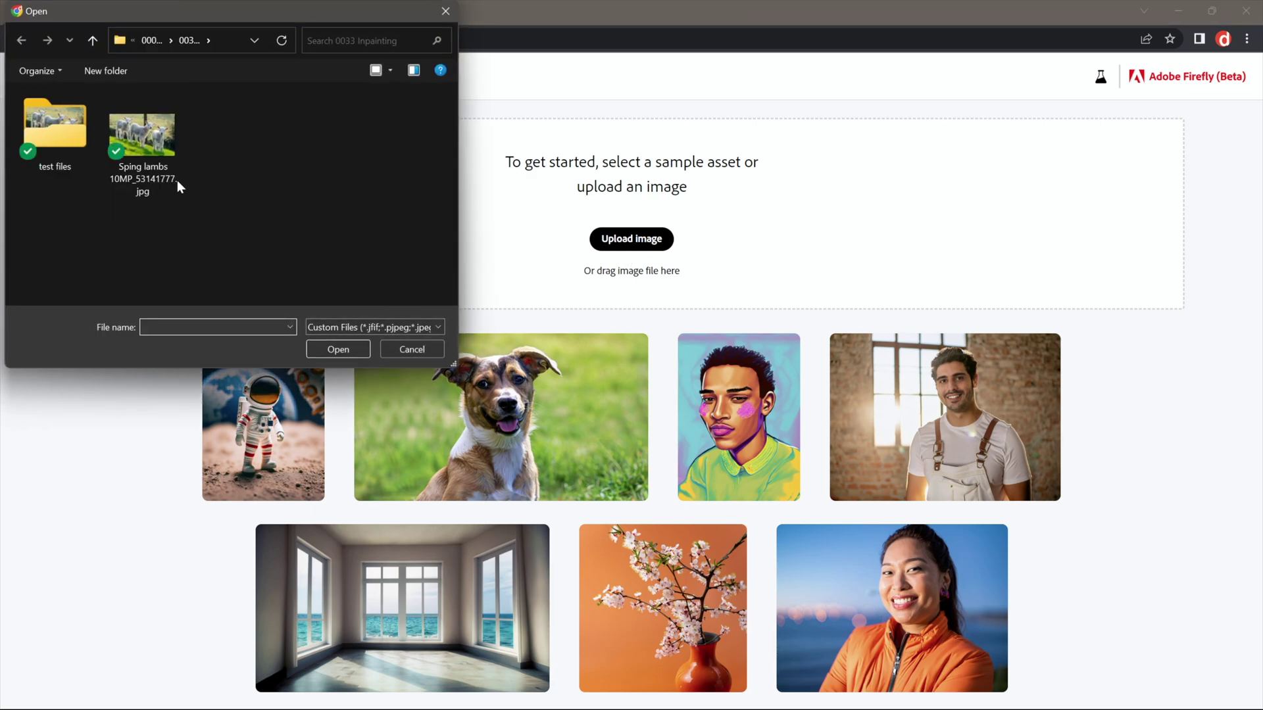
click(157, 146)
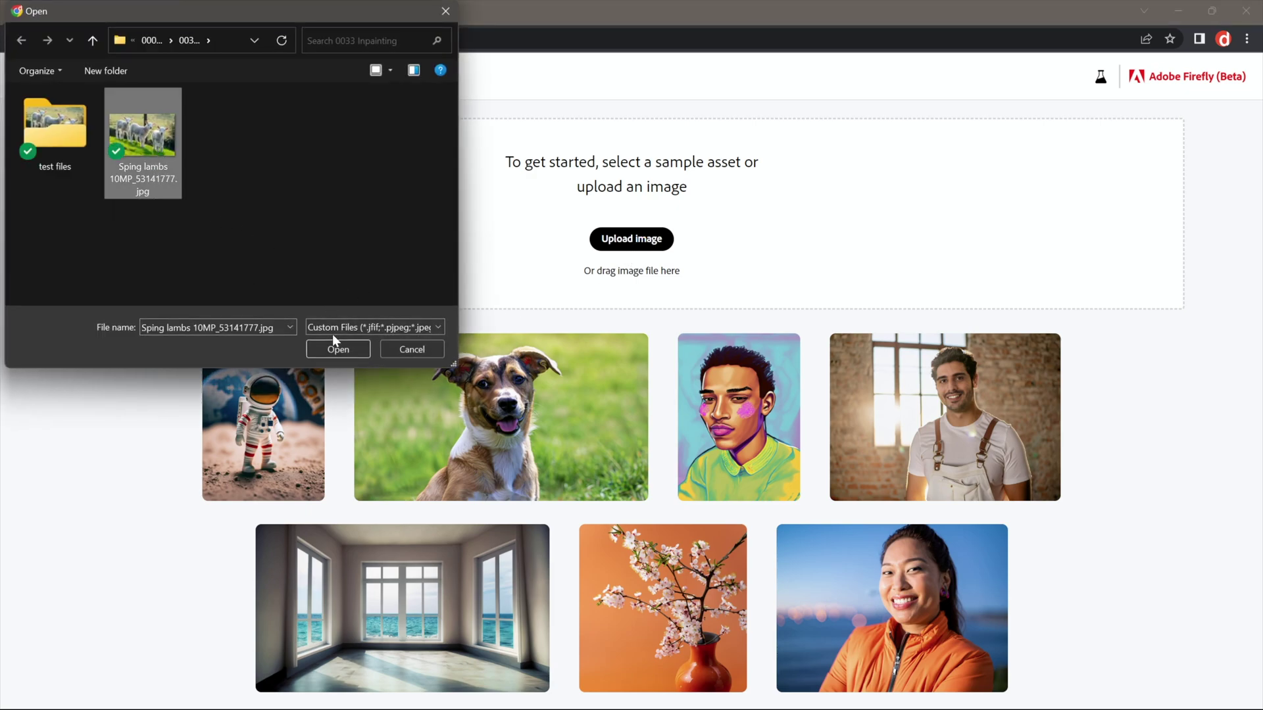
click(348, 350)
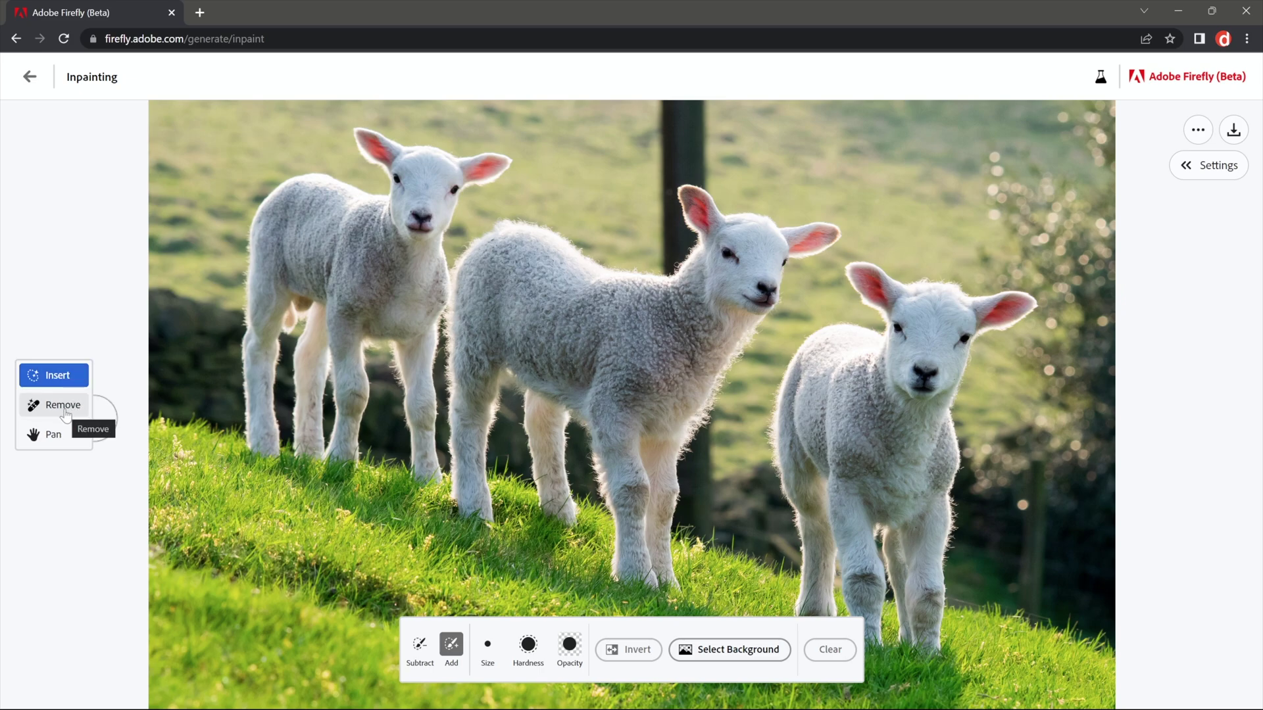
Switch to Remove and shrink the brush size to about 20% after checking hardness and opacity
click(64, 409)
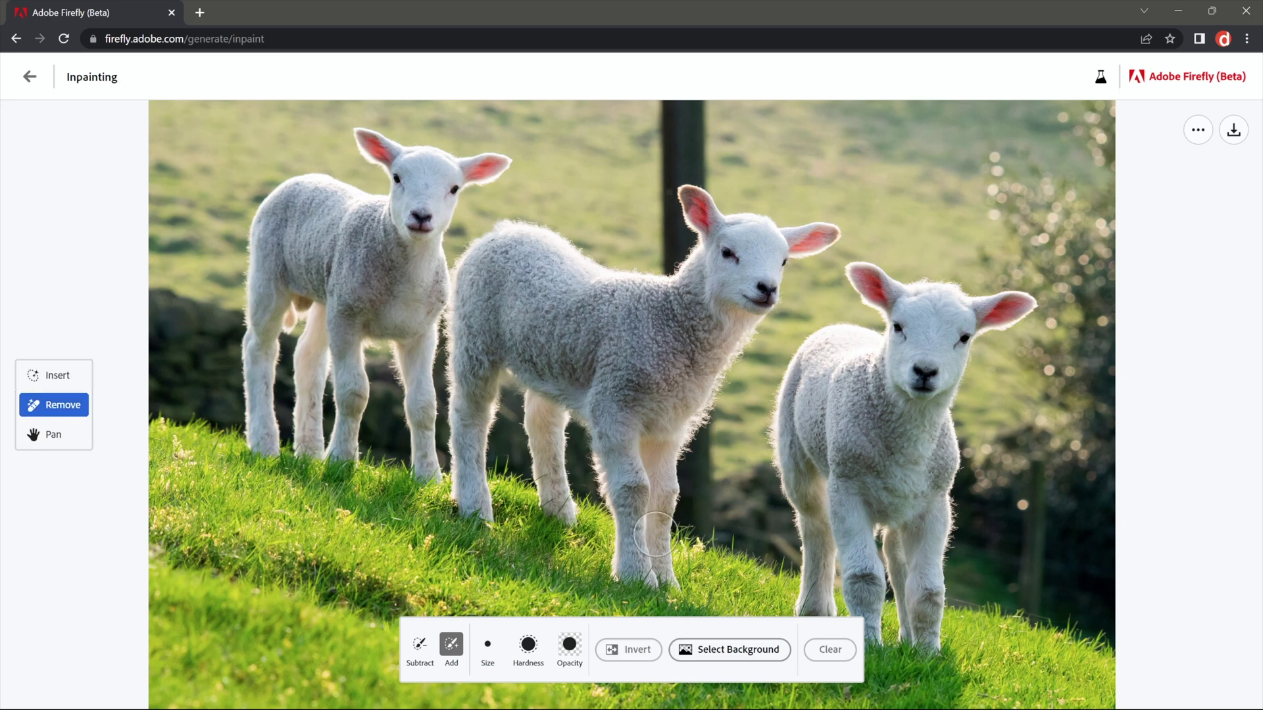
click(529, 648)
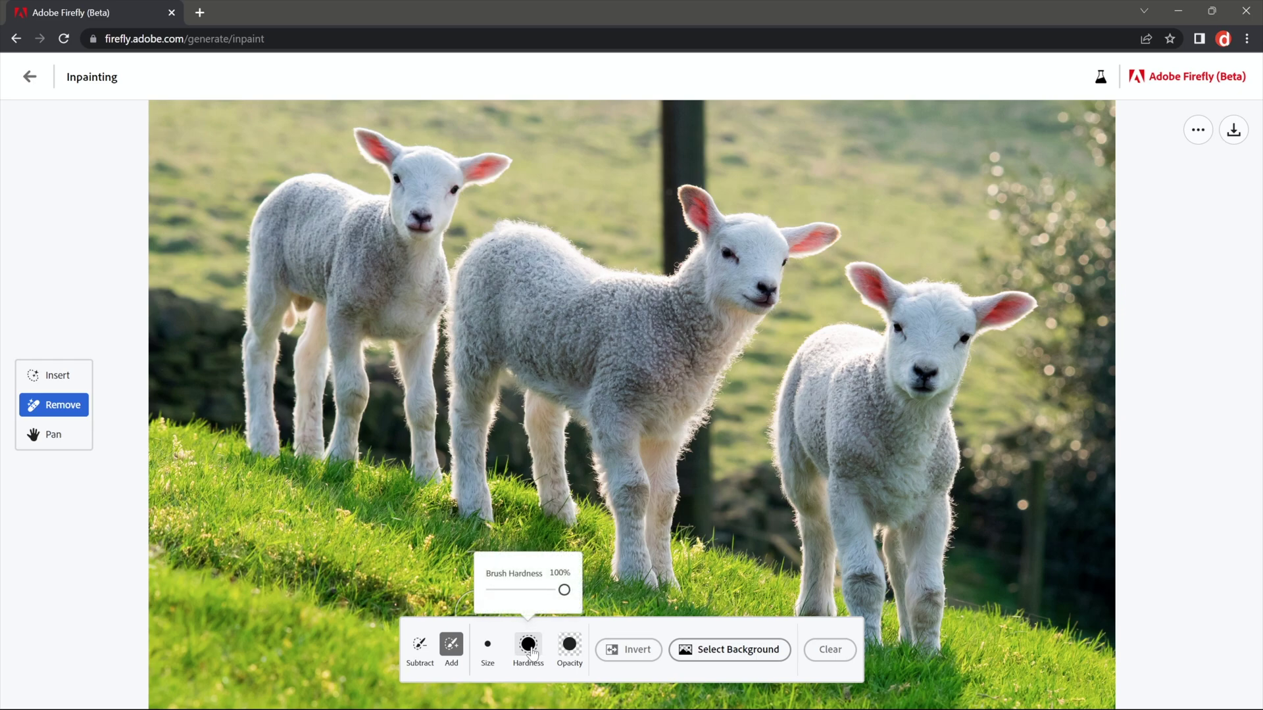
click(569, 649)
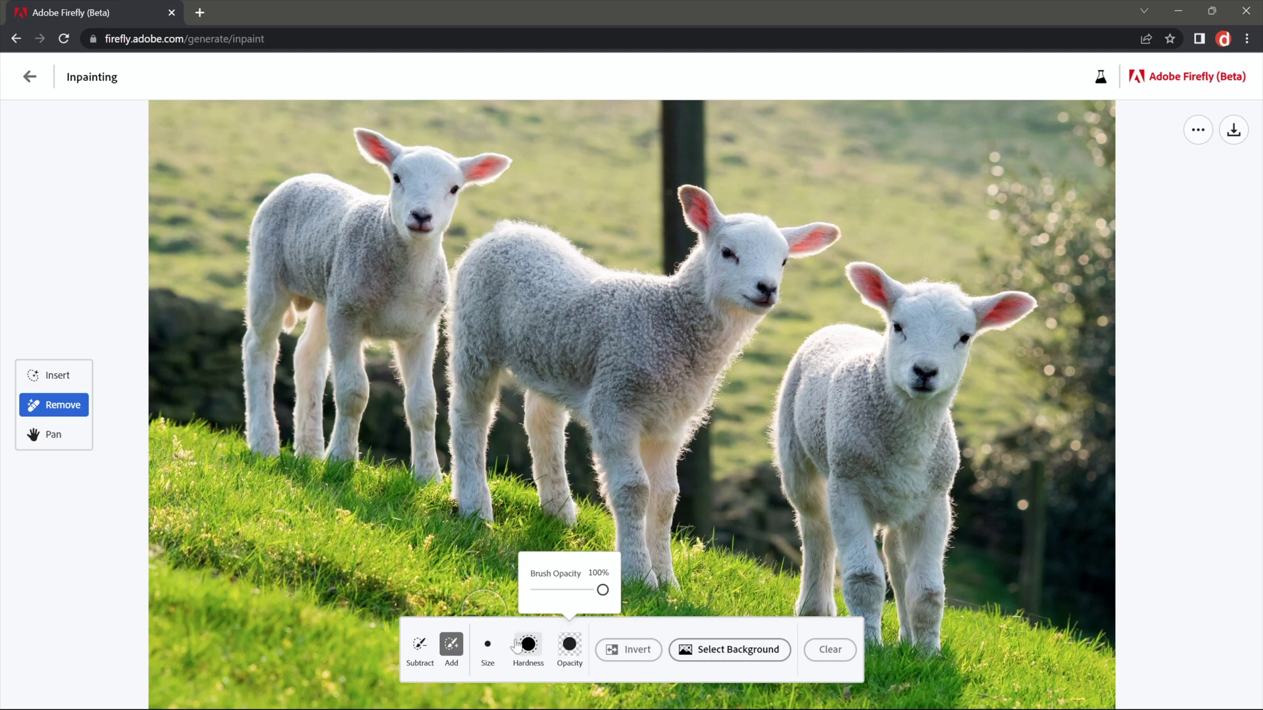
click(487, 648)
click(486, 648)
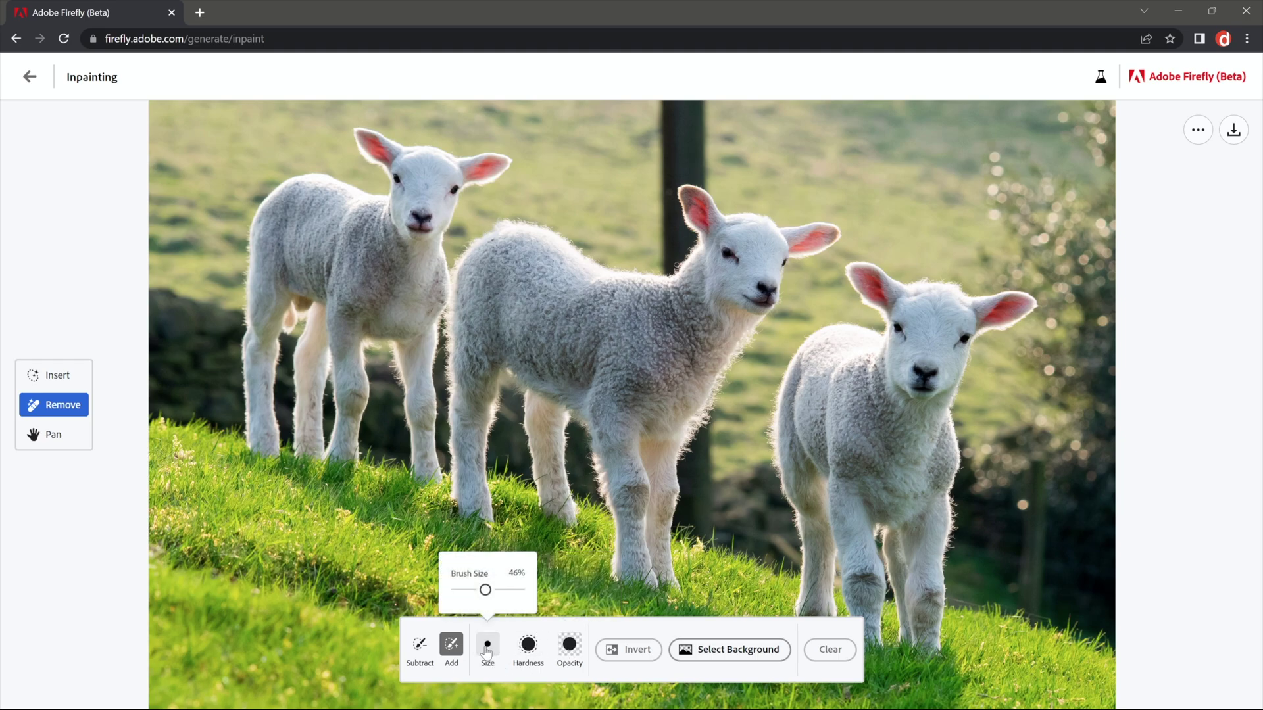
drag(485, 590, 468, 592)
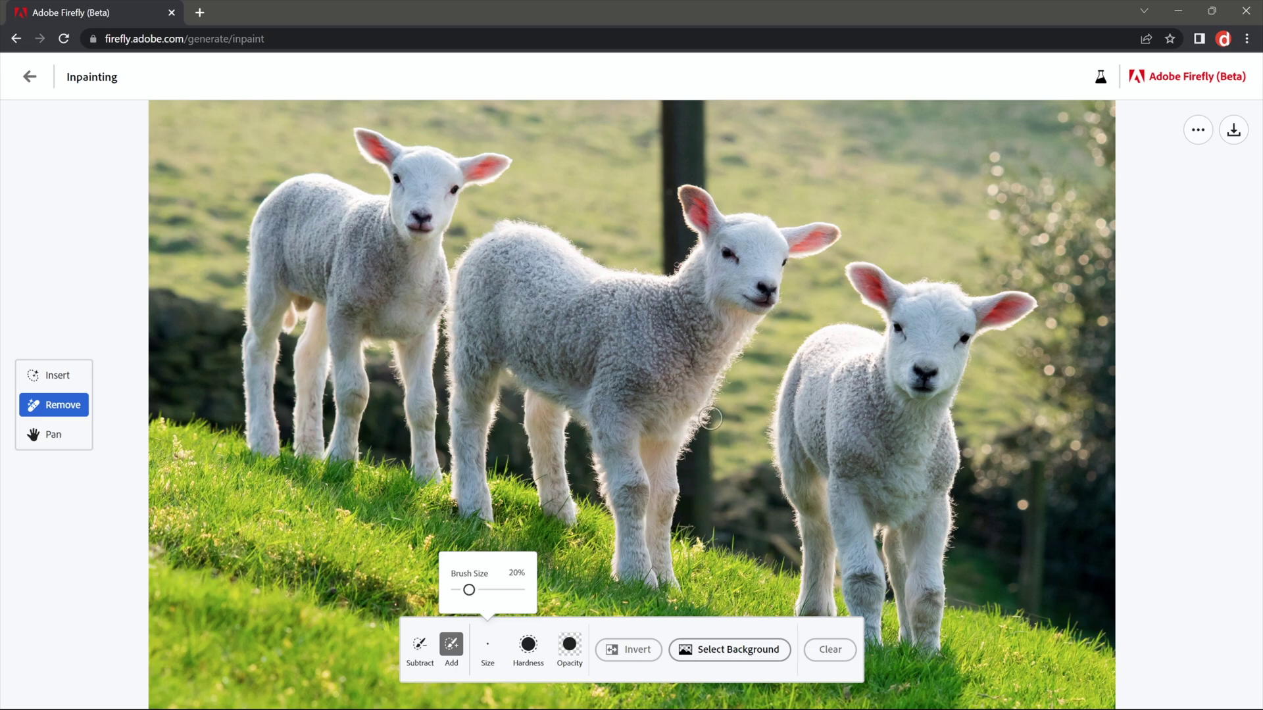
Brush the post above and below the middle lamb, then subtract overlap at its neck and lower edge
mouse_move(710, 418)
mouse_down()
mouse_move(692, 448)
mouse_move(681, 539)
mouse_move(712, 531)
mouse_move(712, 442)
mouse_move(710, 536)
mouse_move(699, 454)
mouse_up()
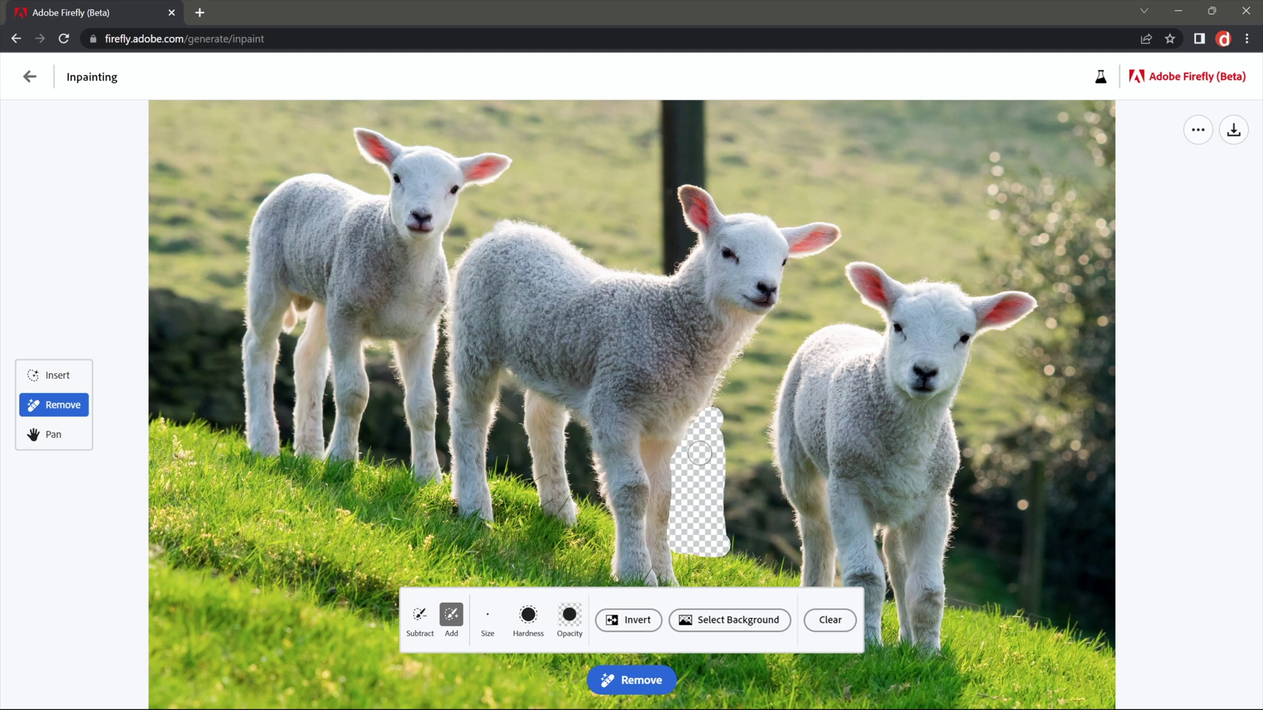
click(709, 406)
mouse_move(667, 271)
mouse_down()
mouse_move(694, 240)
mouse_move(670, 198)
mouse_move(676, 172)
mouse_move(708, 182)
mouse_move(704, 102)
mouse_move(677, 100)
mouse_move(663, 103)
mouse_move(666, 174)
mouse_move(687, 162)
mouse_move(681, 101)
mouse_move(659, 293)
mouse_up()
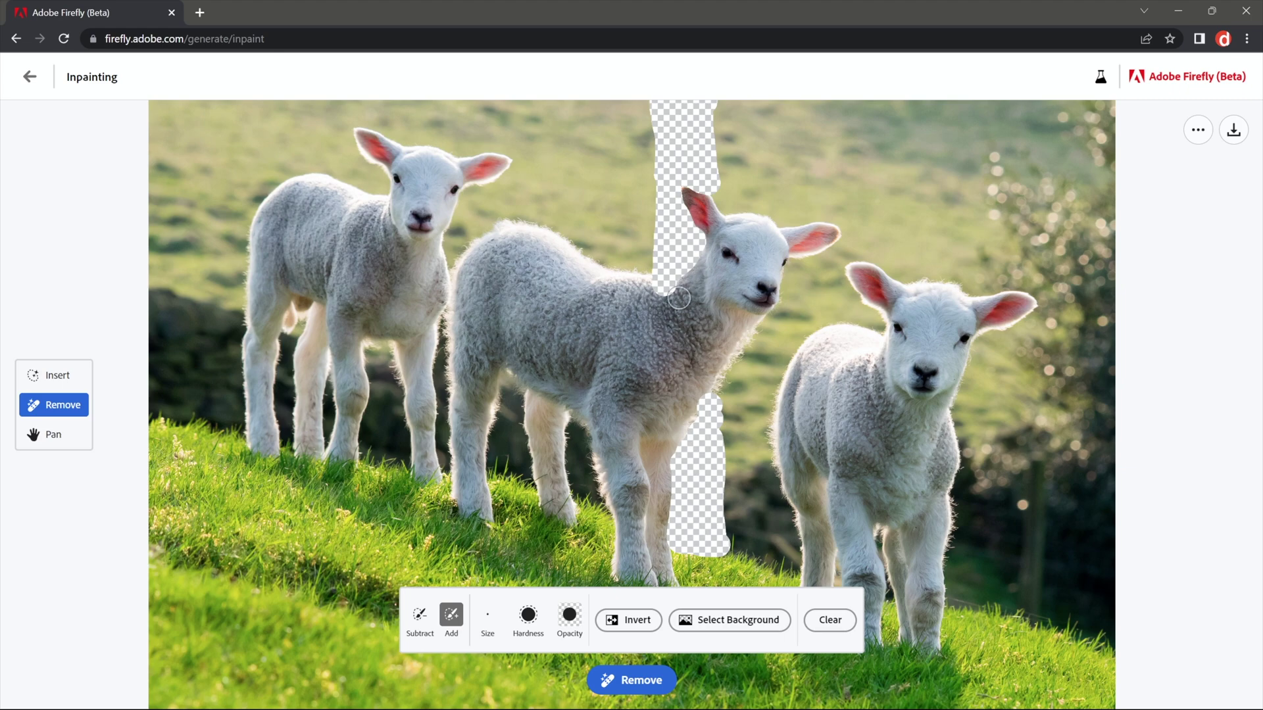
click(420, 621)
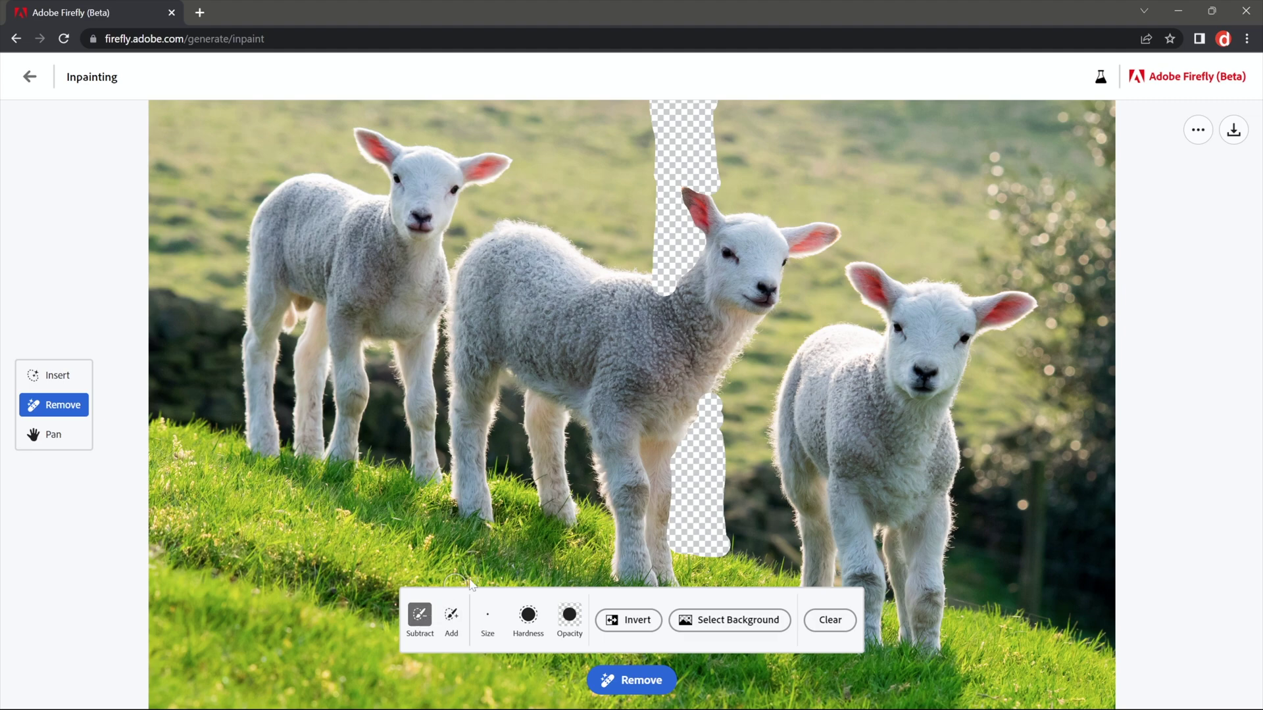
drag(674, 290, 656, 290)
mouse_move(728, 564)
mouse_down()
mouse_move(731, 389)
mouse_move(729, 514)
mouse_move(733, 439)
mouse_up()
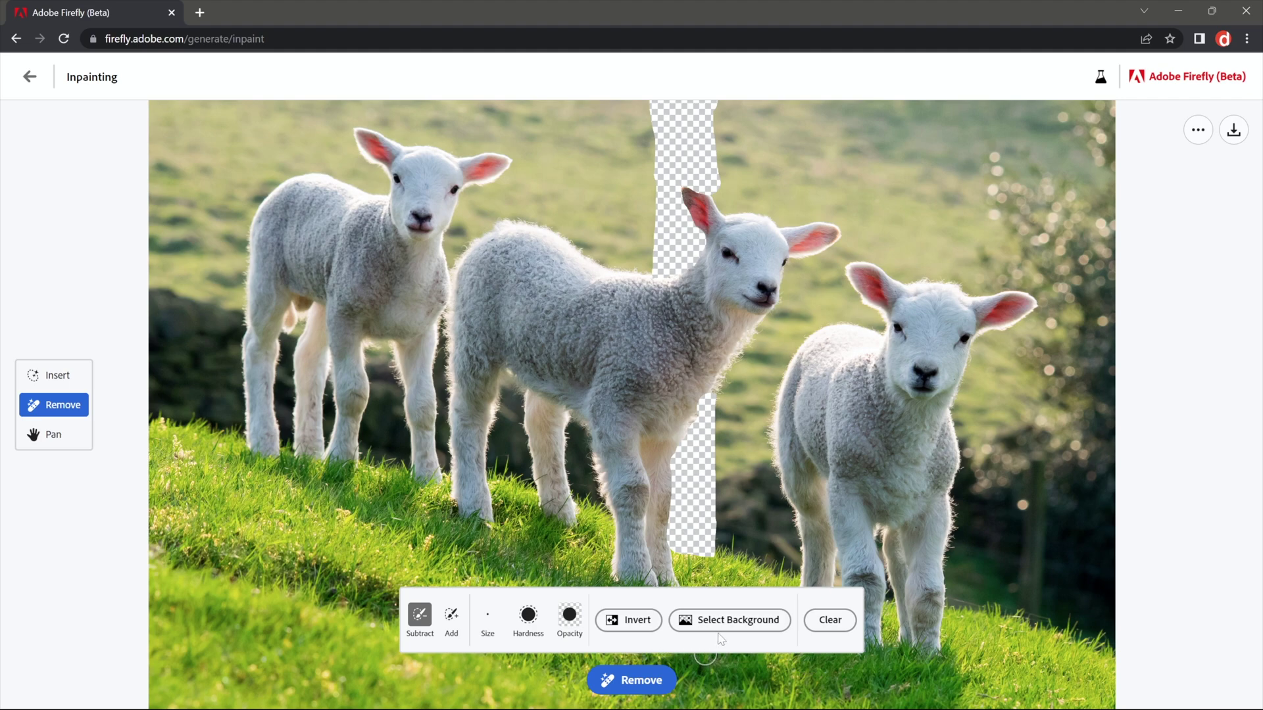
Generate the post removal and compare all four variations, settling on the third
click(650, 690)
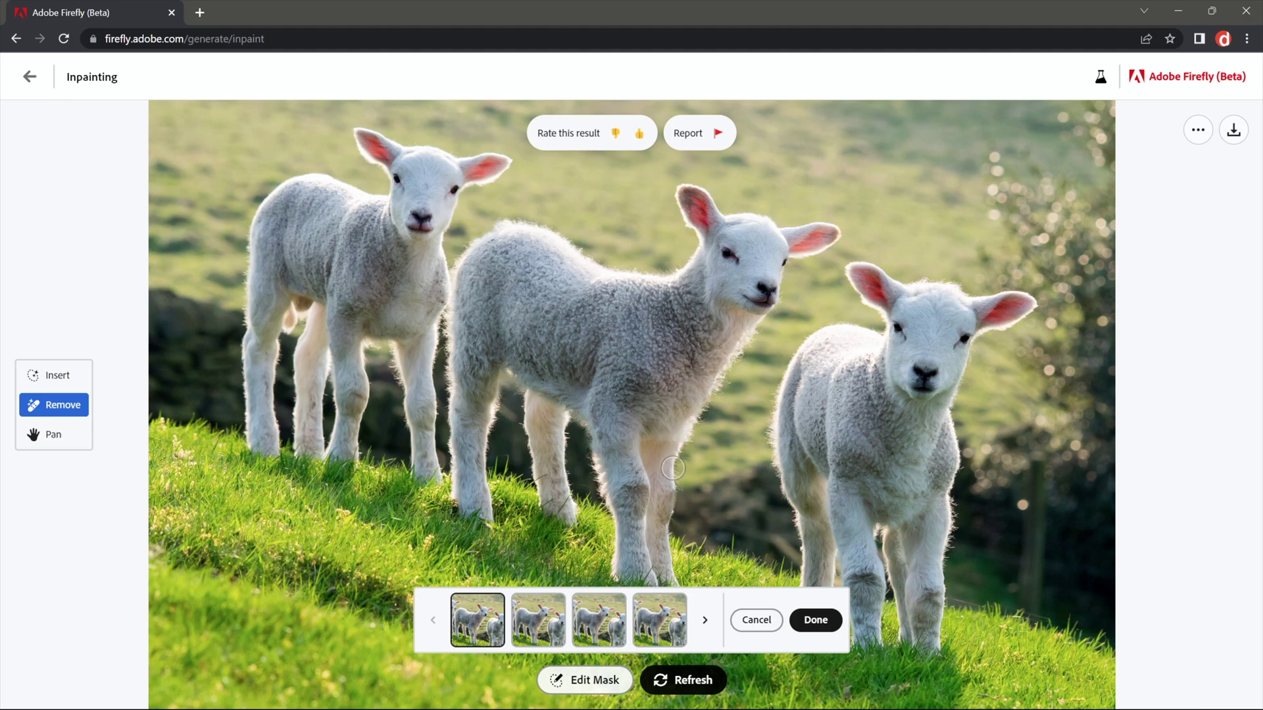
click(542, 618)
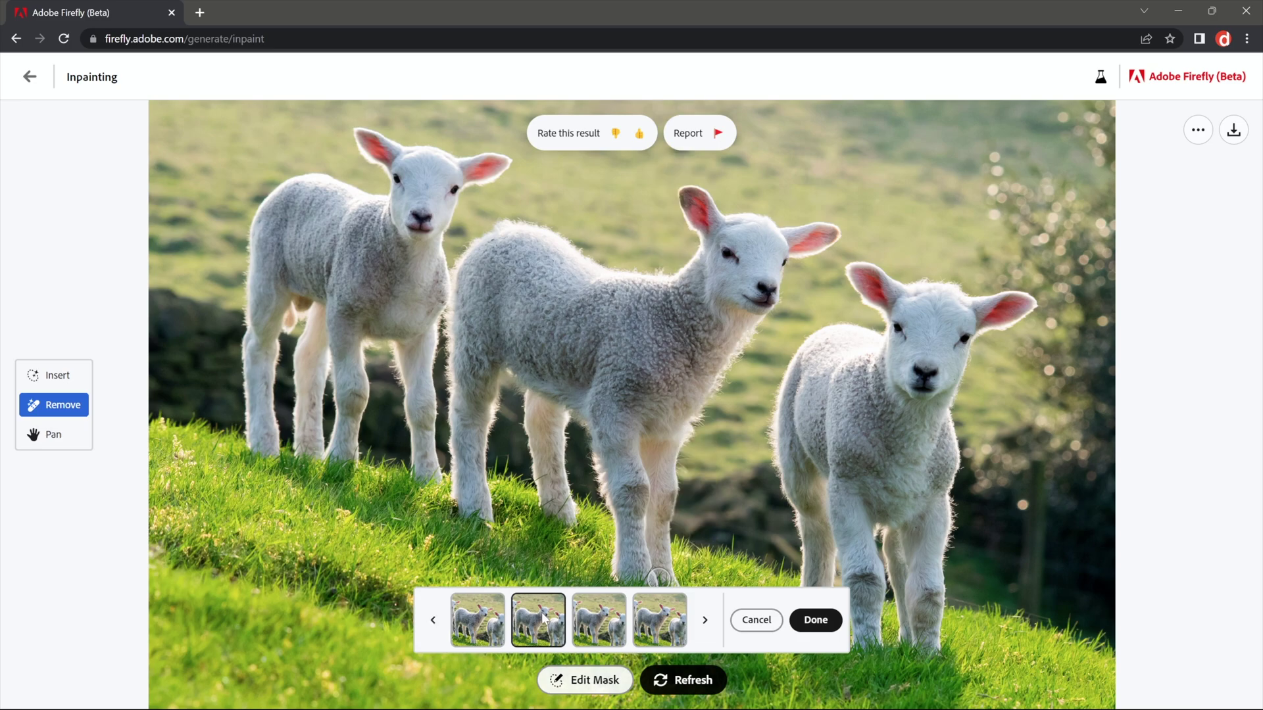
click(600, 624)
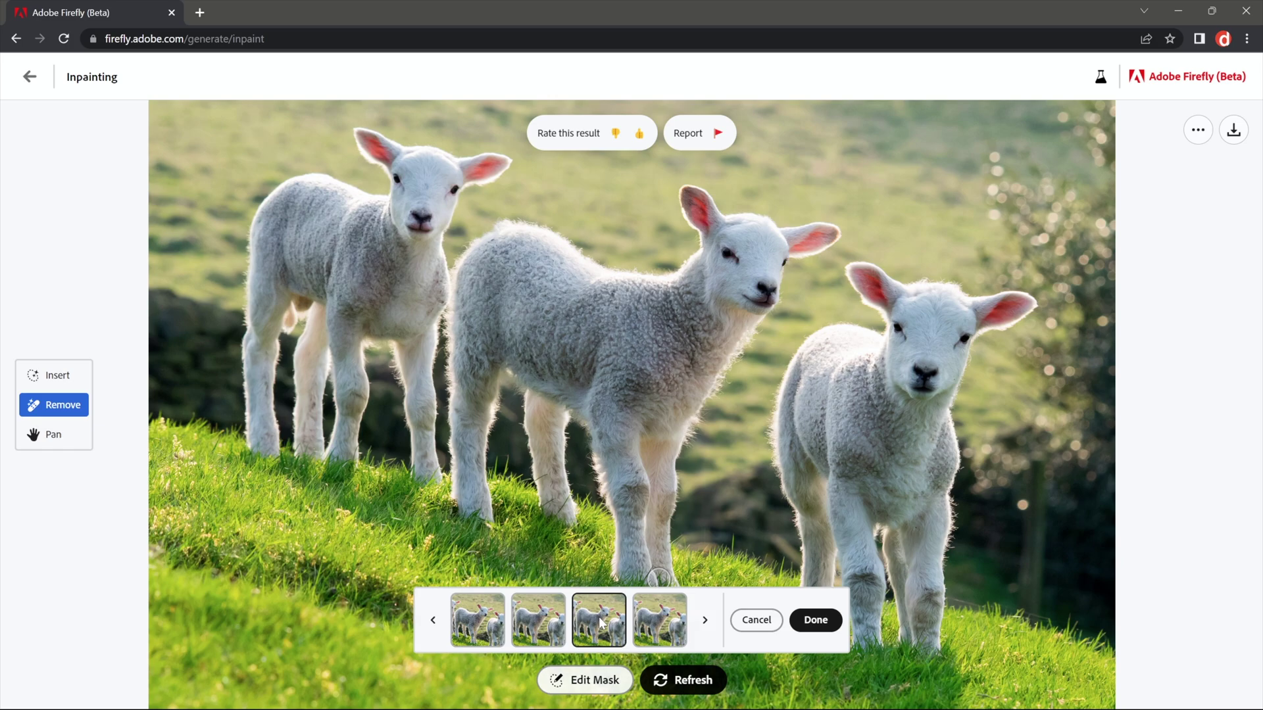
click(660, 621)
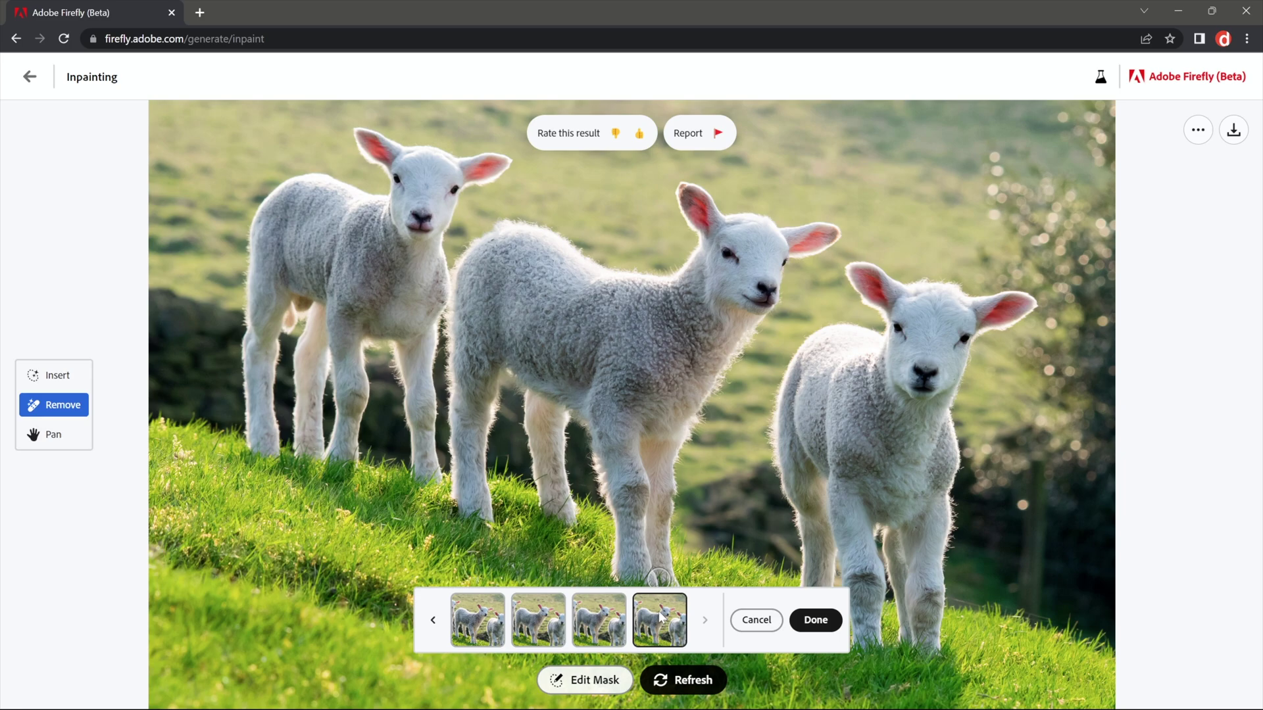
click(607, 616)
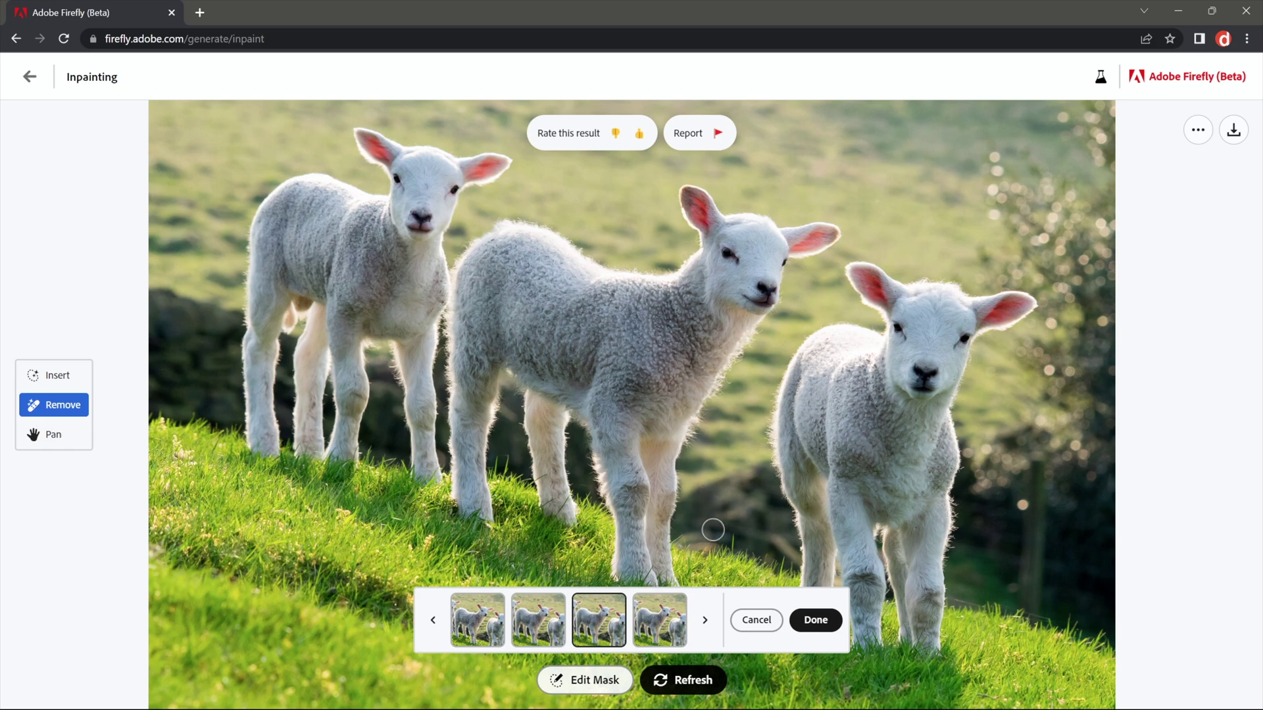
Trim the mask's lower right edge, widen it near the lamb's legs, and refresh the variations
click(585, 680)
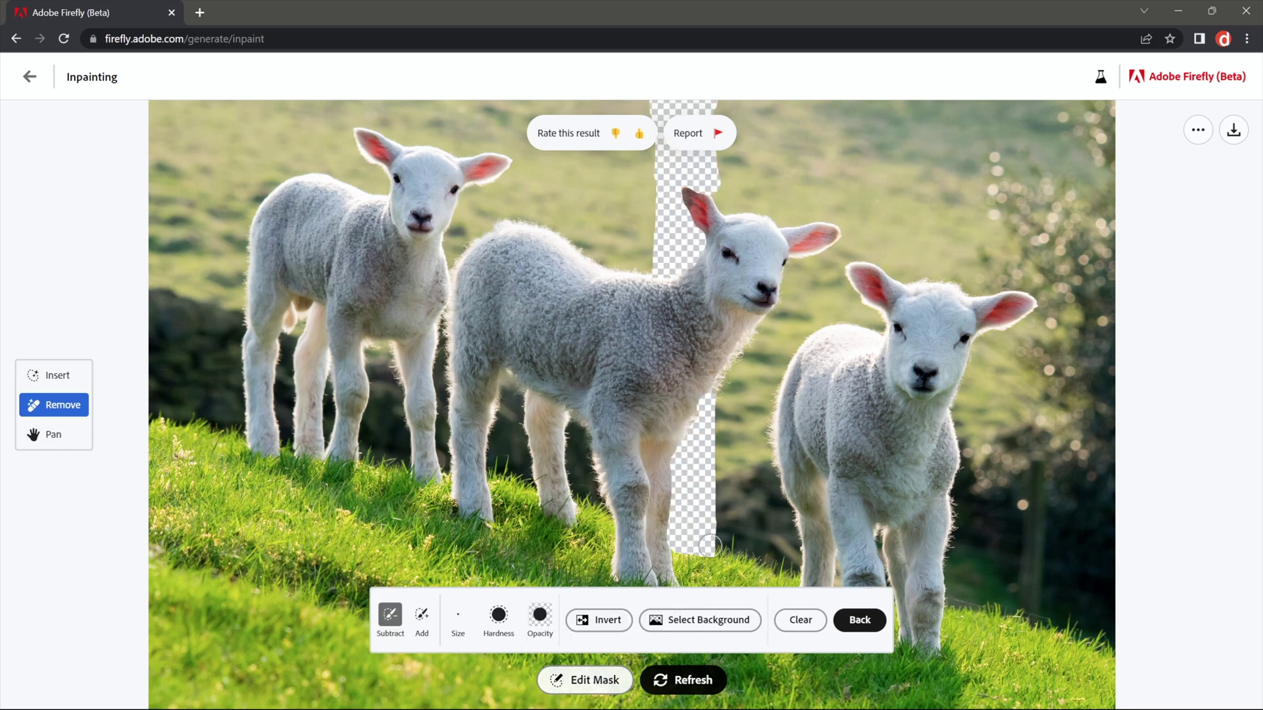
drag(709, 545, 716, 500)
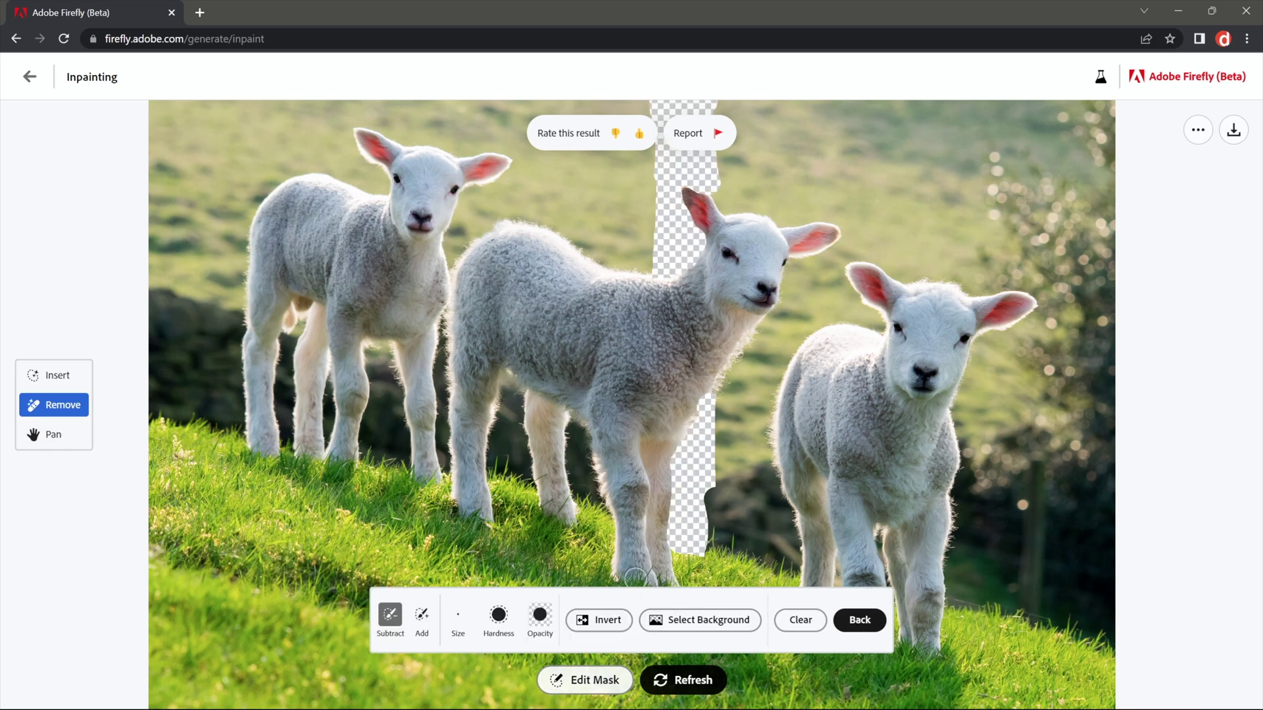
click(421, 614)
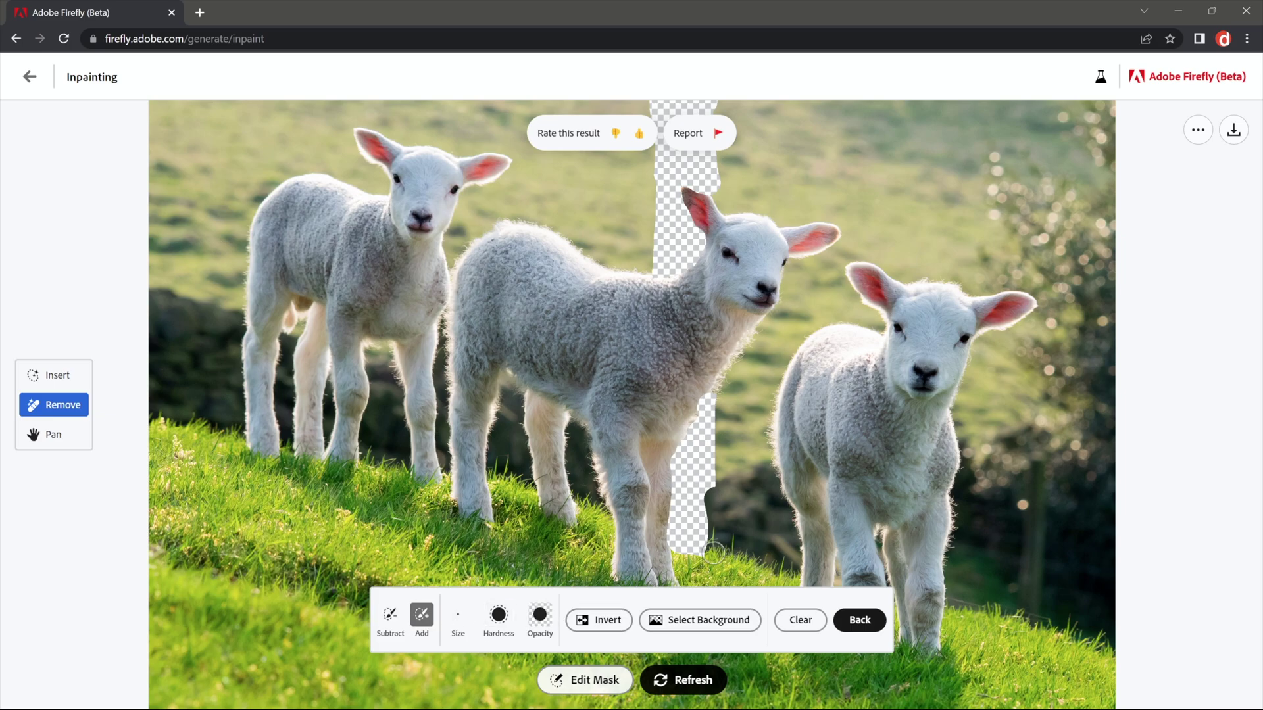
mouse_move(714, 552)
mouse_down()
mouse_move(711, 471)
mouse_move(705, 549)
mouse_move(719, 464)
mouse_move(709, 390)
mouse_up()
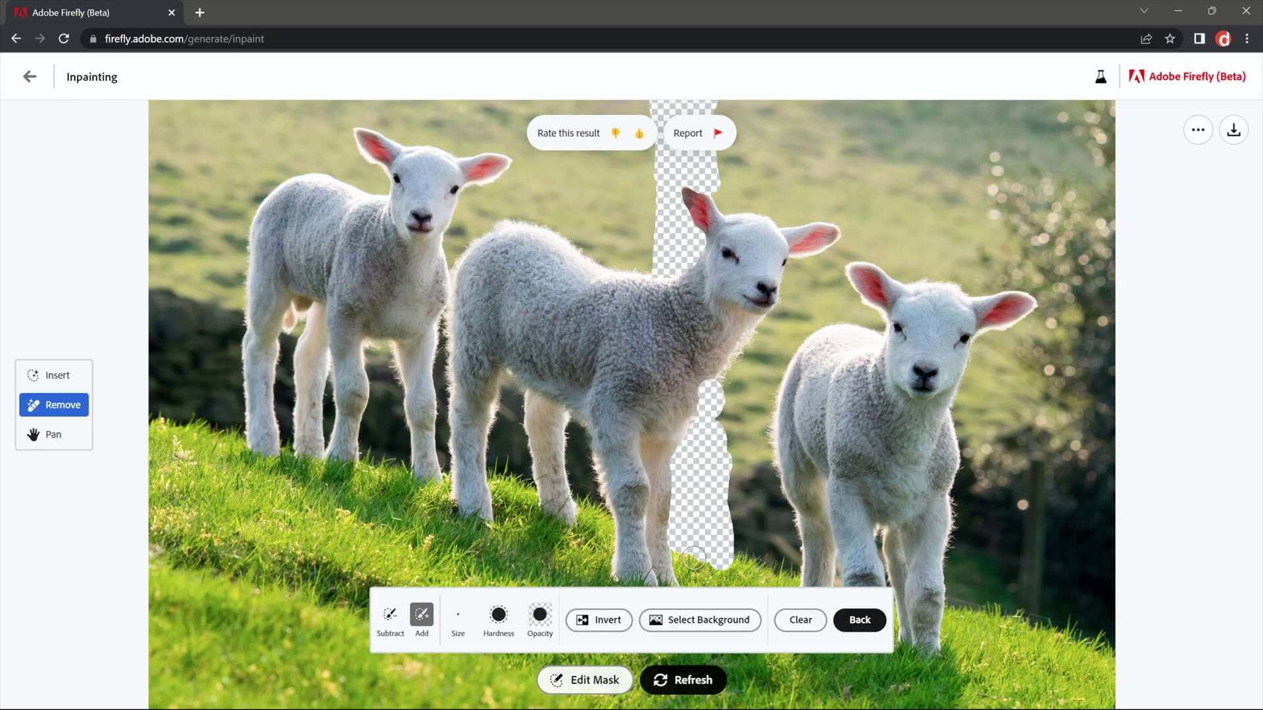
click(687, 684)
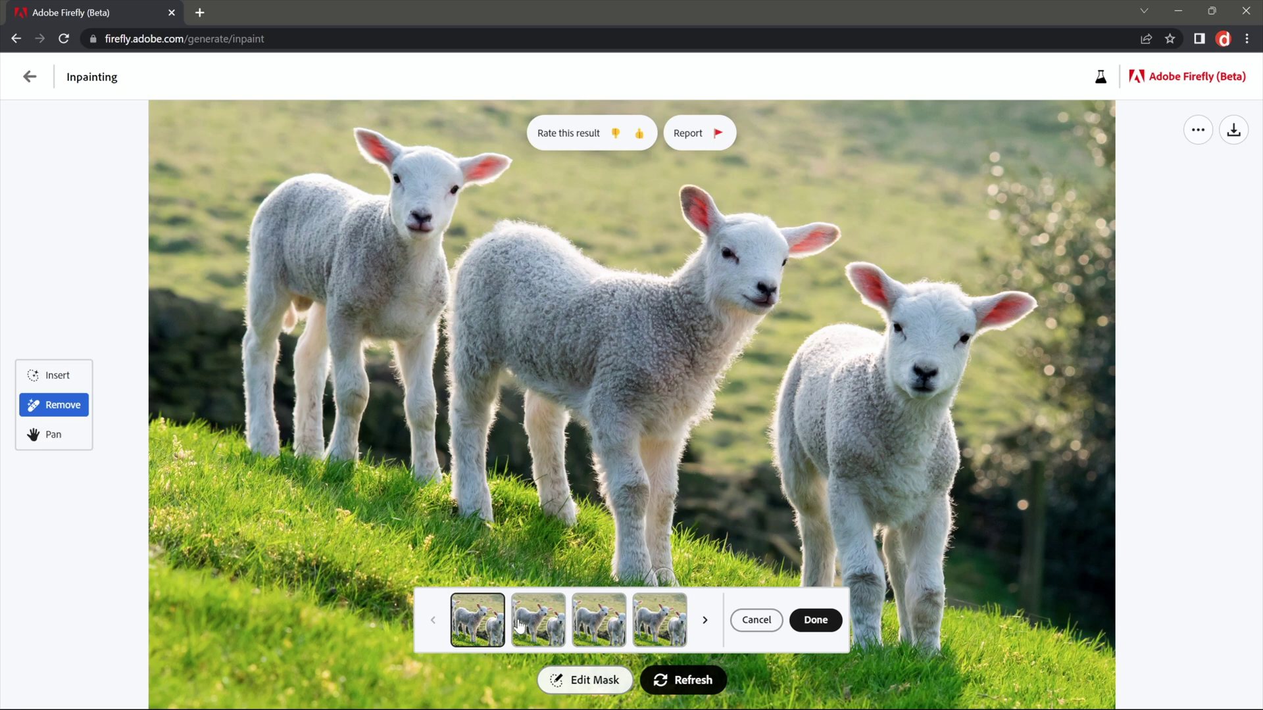
Preview the second, third and fourth post-free variations, then settle on the second
click(530, 625)
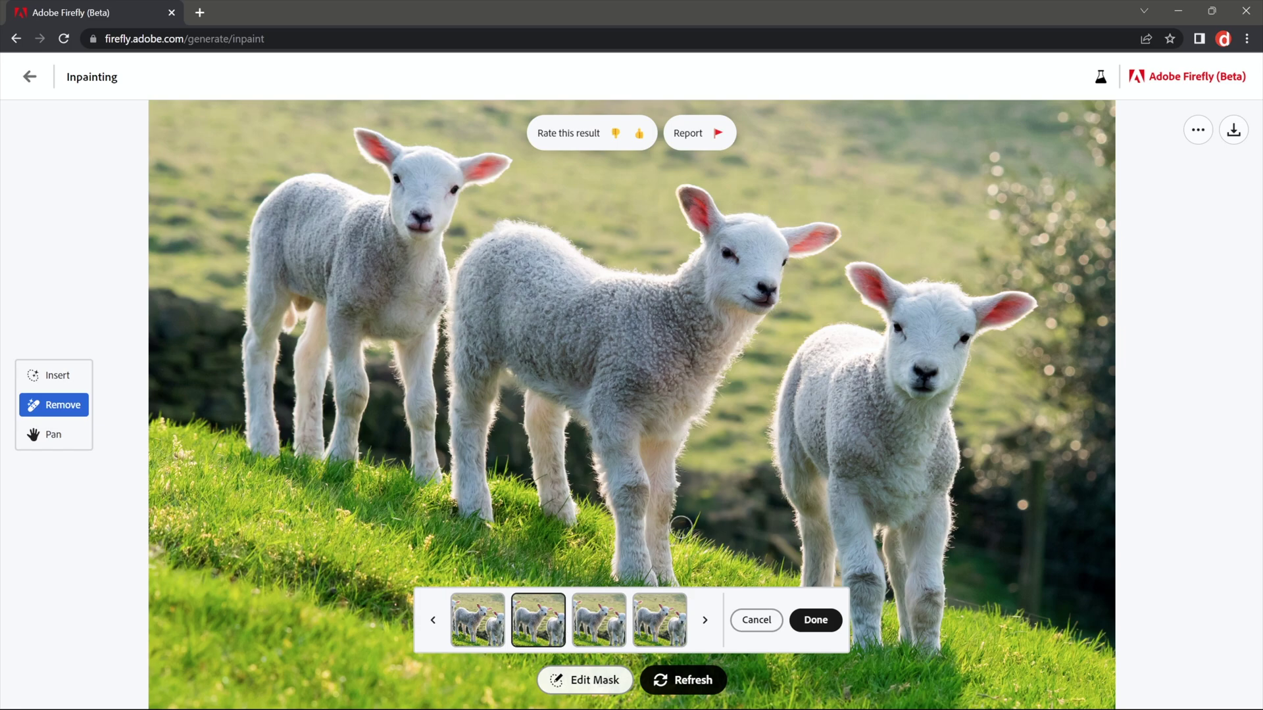
click(587, 622)
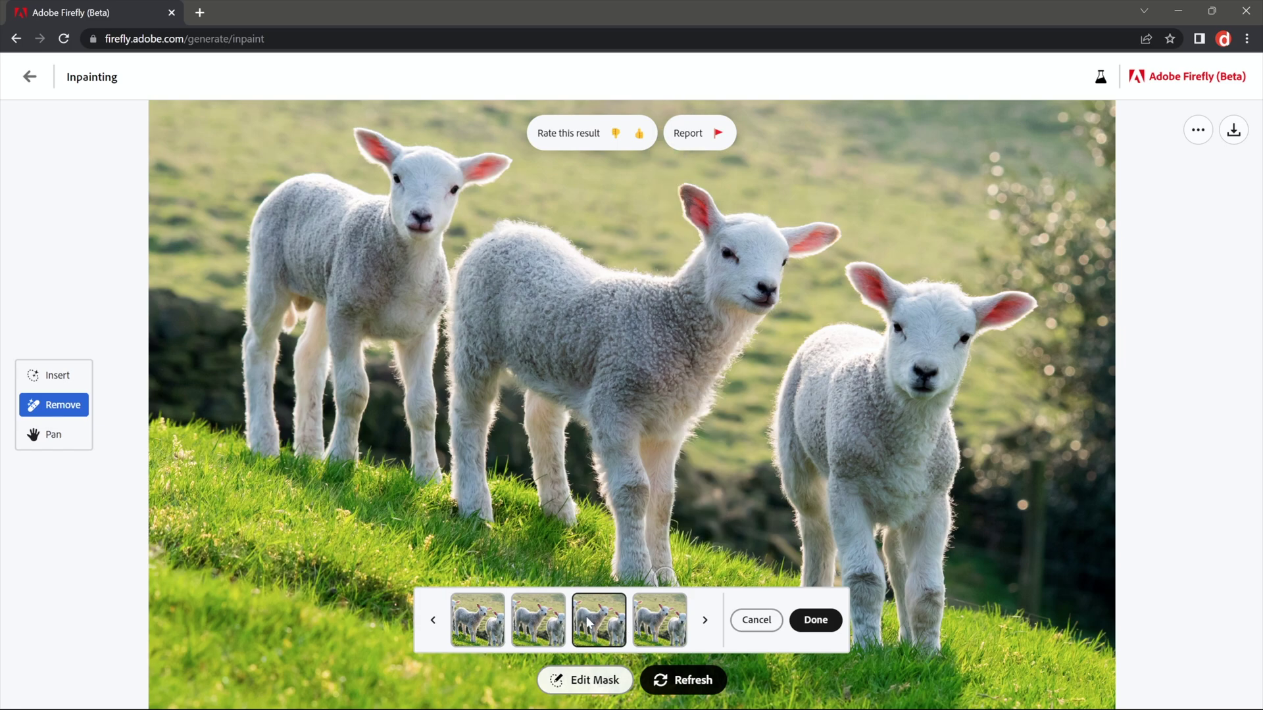
click(664, 627)
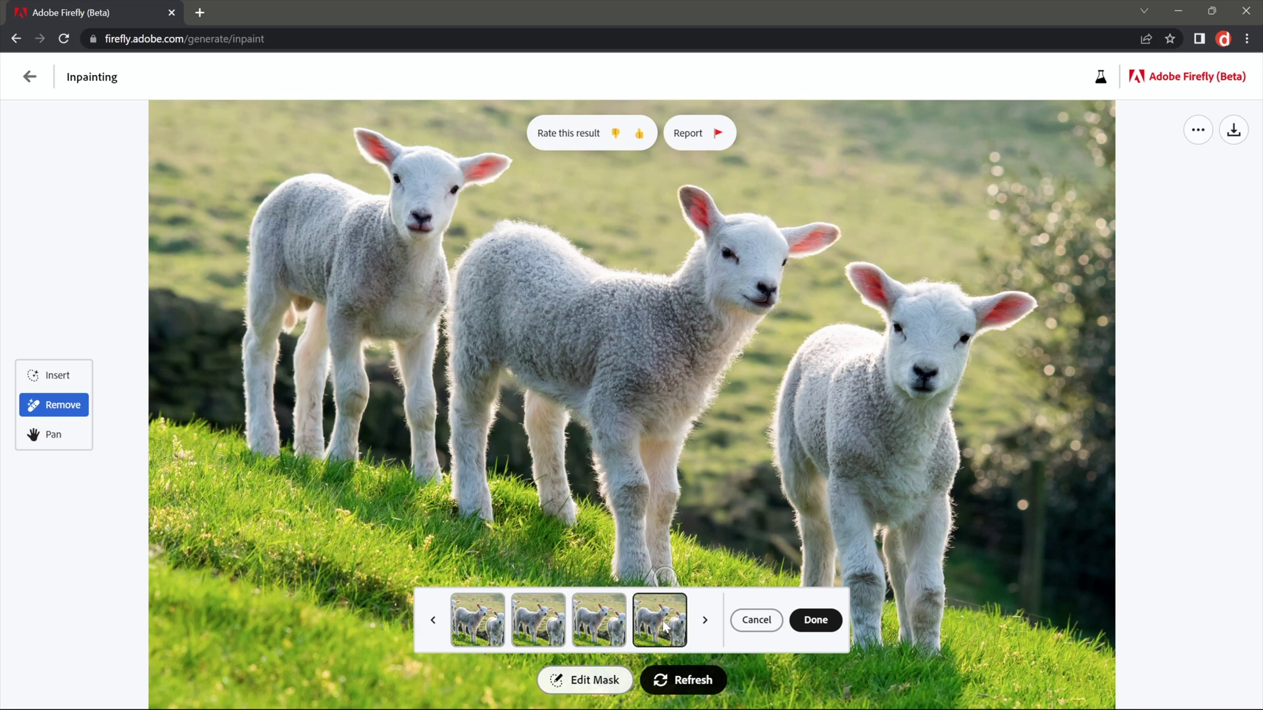
click(590, 621)
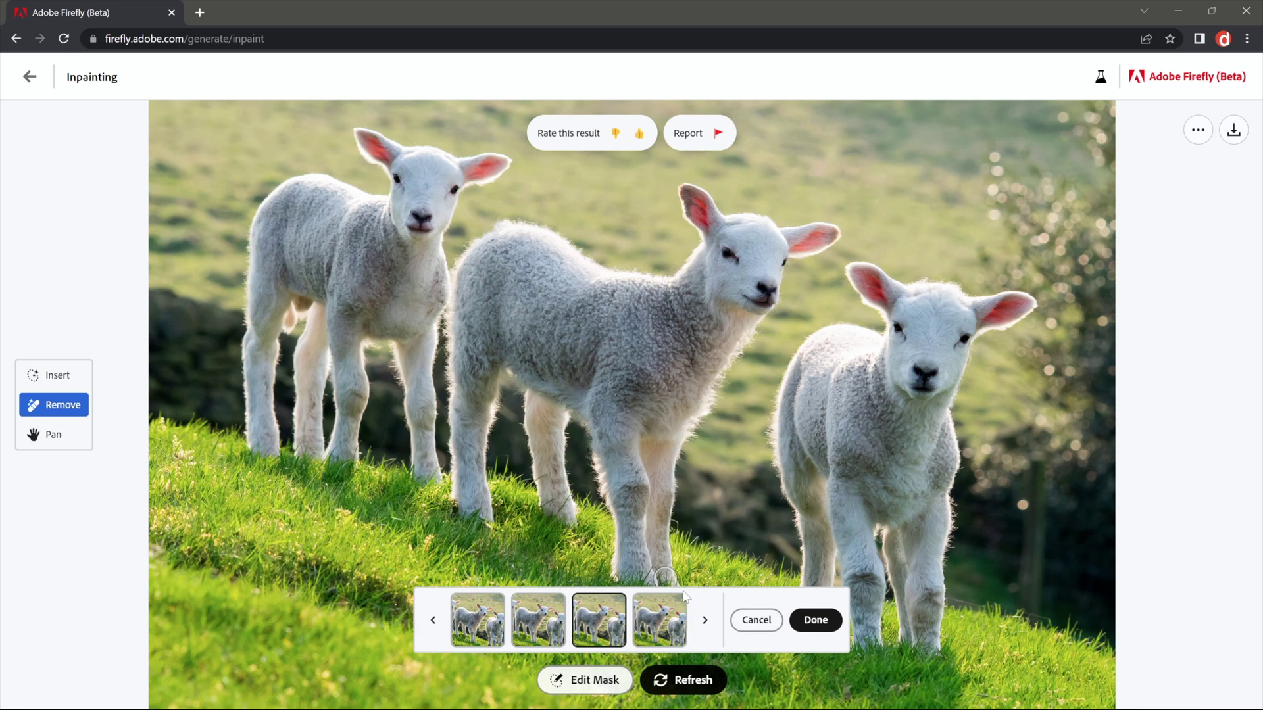
click(545, 627)
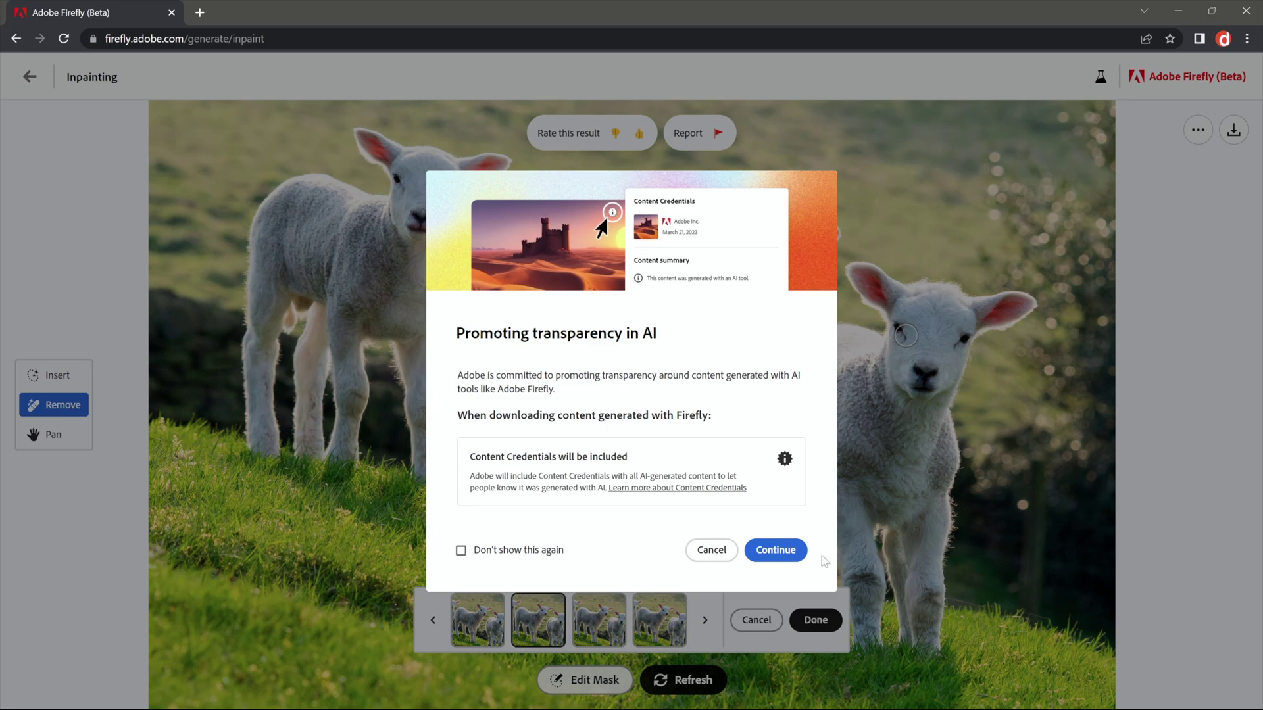
Save the result as 'Sping lambs 10MP Firefly_Inpaint.png' and open it in Photoshop
click(775, 552)
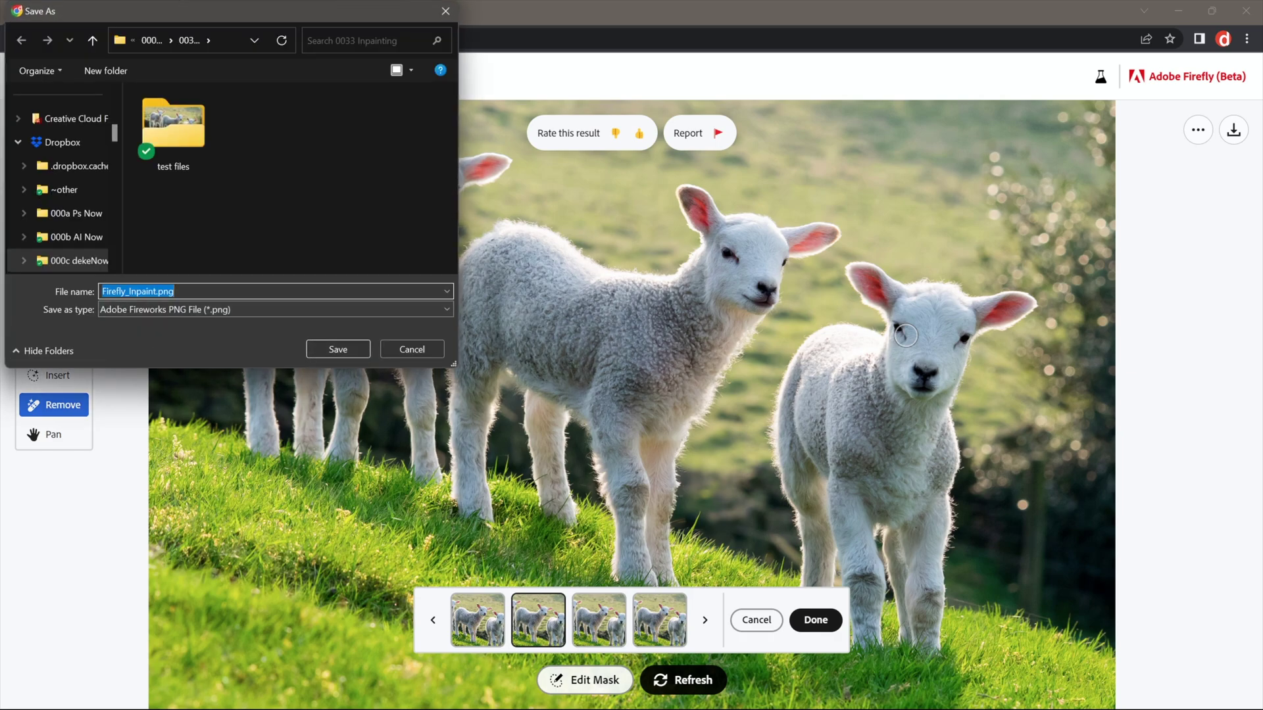
click(102, 291)
text(Sping lambs 10MP)
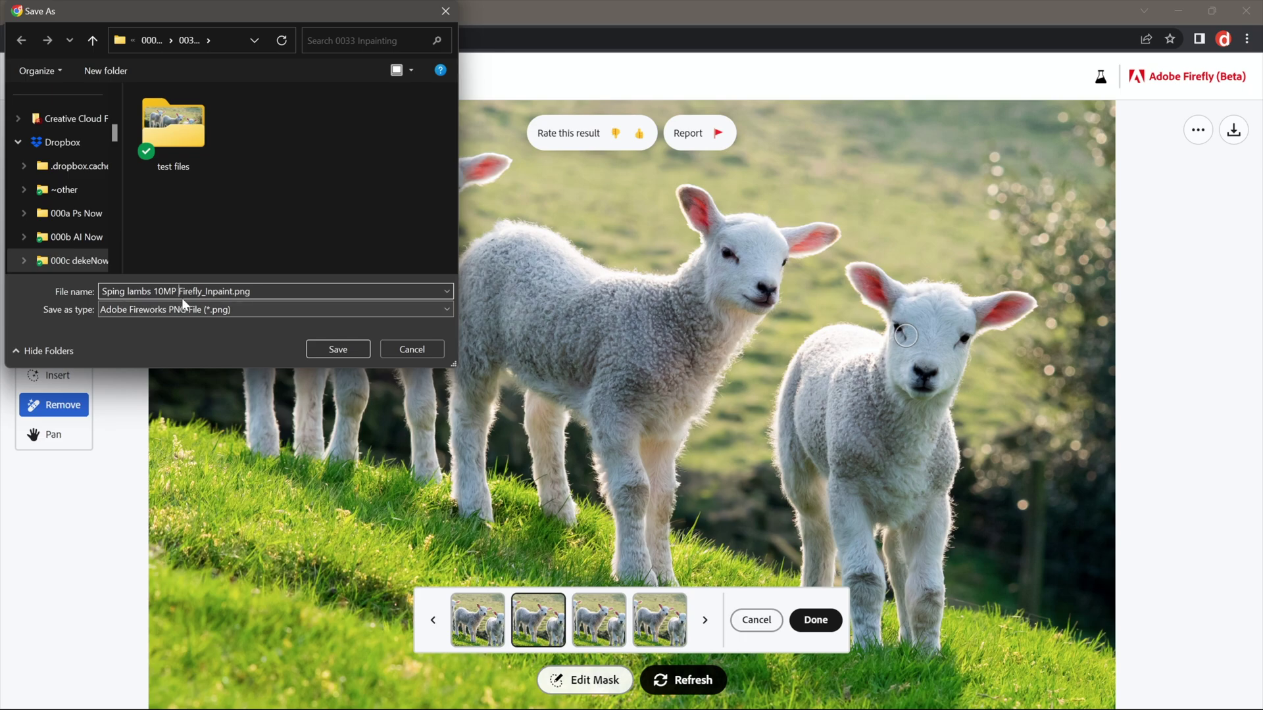
click(336, 349)
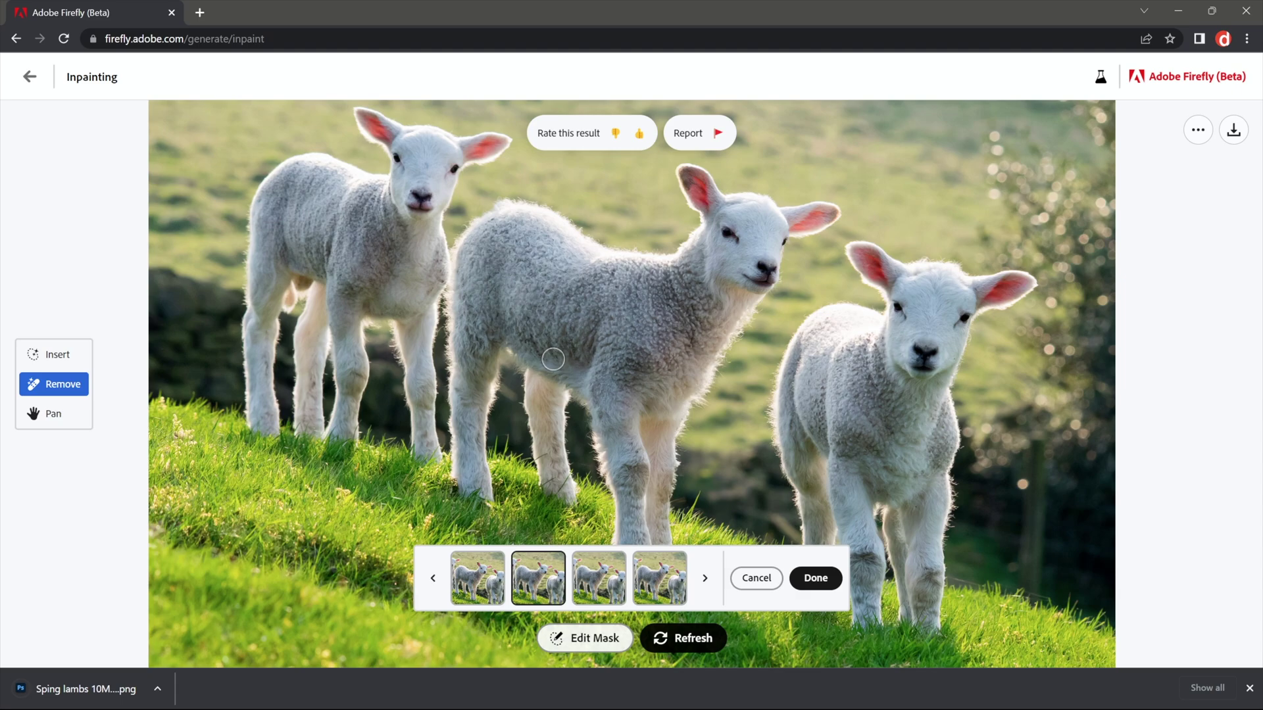
click(65, 690)
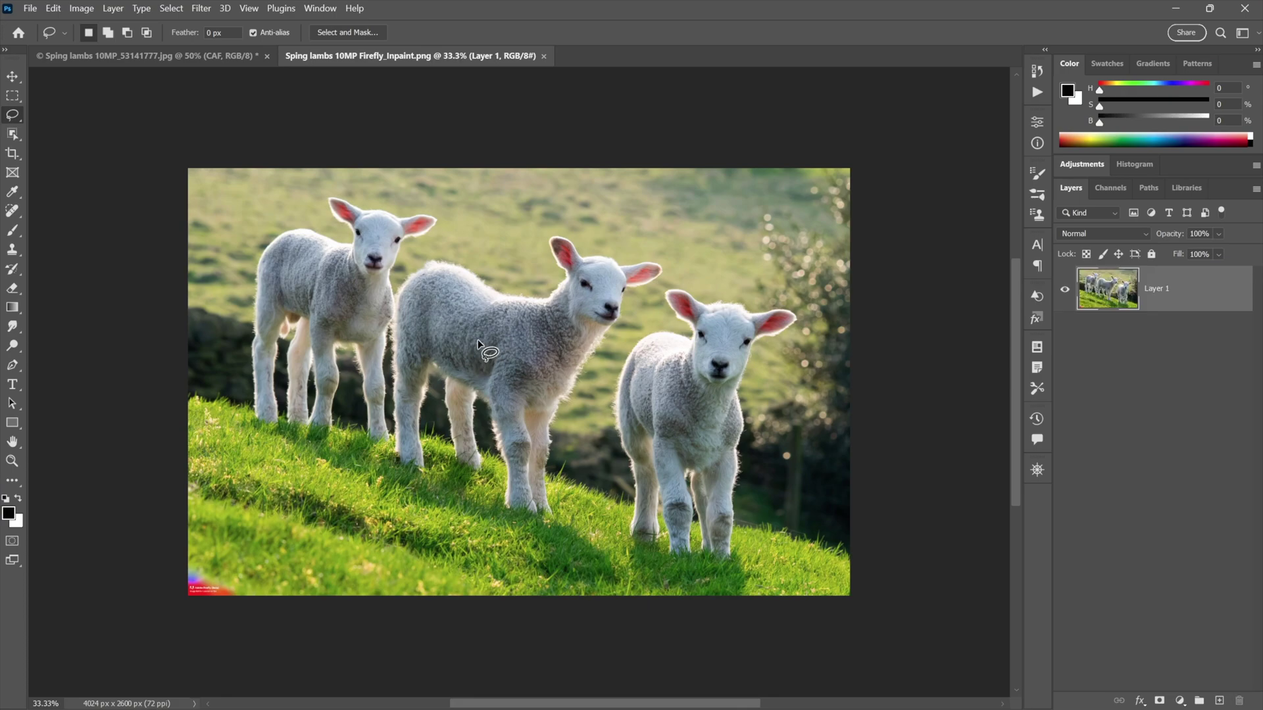
Zoom the saved lambs image in Photoshop to 50% to inspect it
key(ctrl+plus)
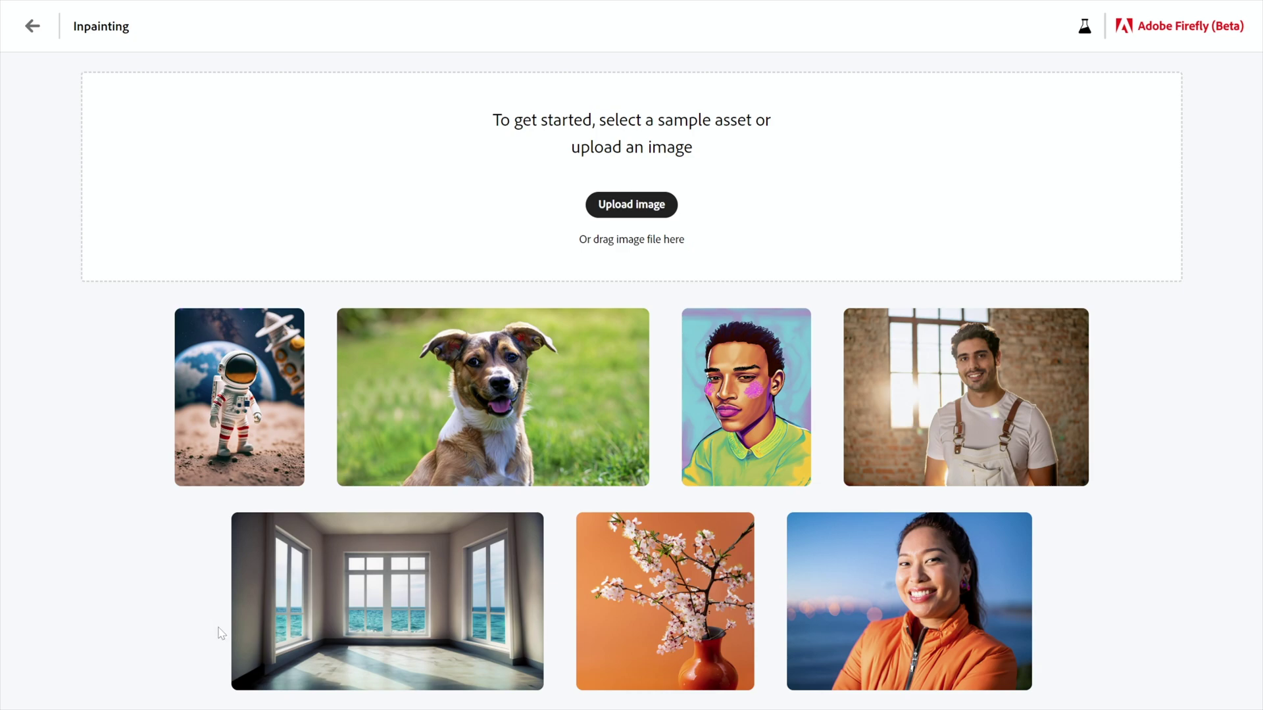
Load the sample empty room with sea-view windows into the Inpainting editor
mouse_move(349, 654)
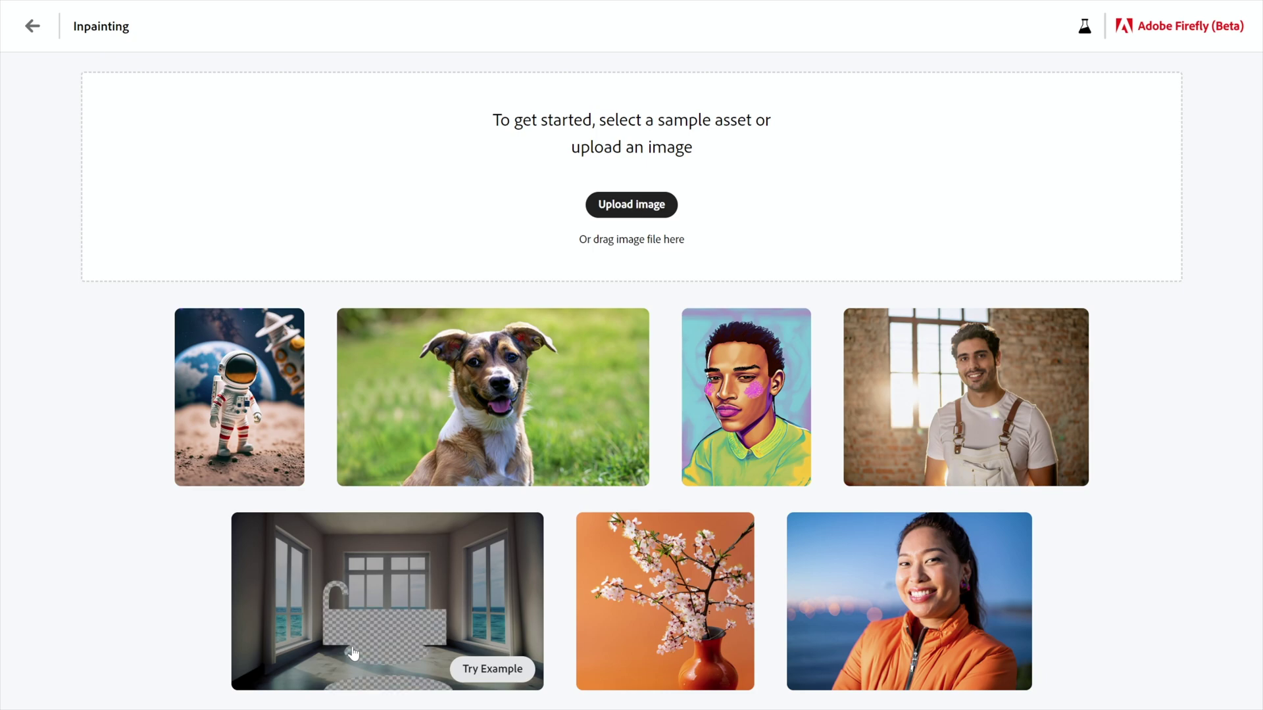
click(495, 670)
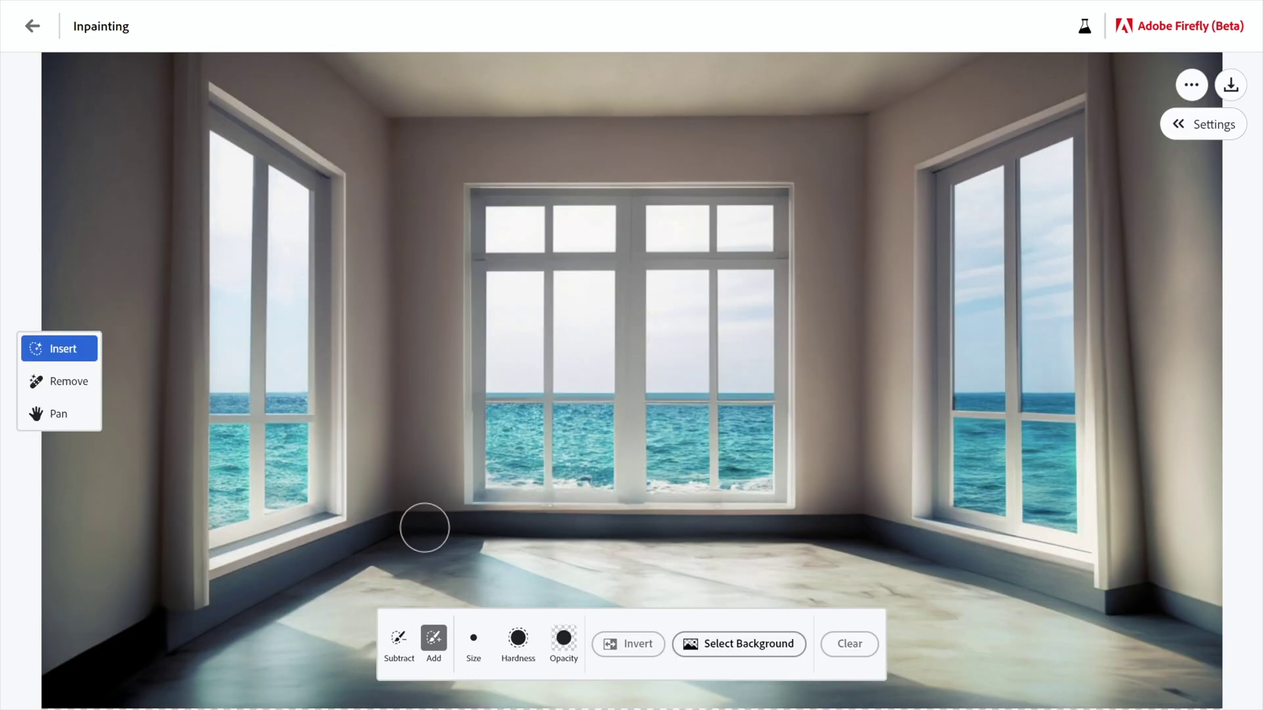
Mask the room's centre floor and window area, then enter 'couch floor lamp coffee table pillows'
mouse_move(418, 526)
mouse_down()
mouse_move(417, 433)
mouse_move(576, 430)
mouse_move(865, 440)
mouse_move(875, 527)
mouse_move(448, 527)
mouse_move(442, 516)
mouse_move(453, 453)
mouse_move(797, 460)
mouse_move(850, 475)
mouse_move(831, 493)
mouse_move(450, 463)
mouse_move(528, 495)
mouse_up()
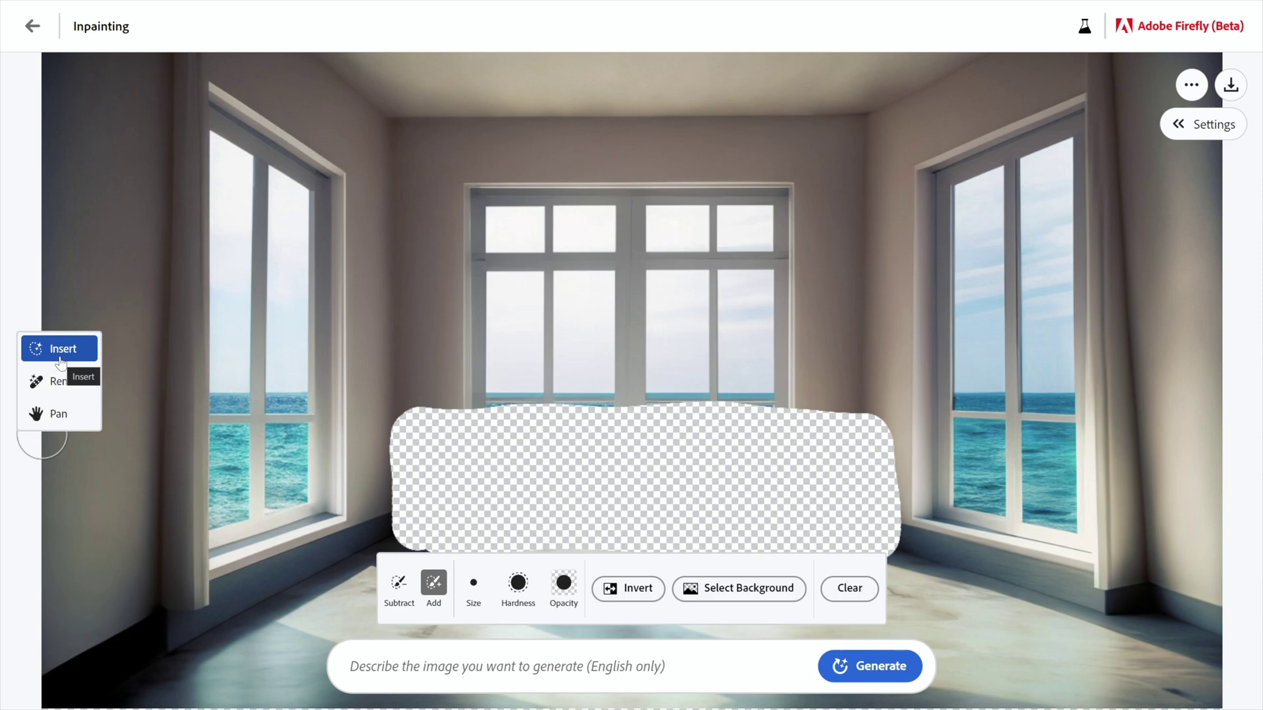
mouse_move(444, 428)
mouse_down()
mouse_move(450, 241)
mouse_move(483, 196)
mouse_move(521, 296)
mouse_up()
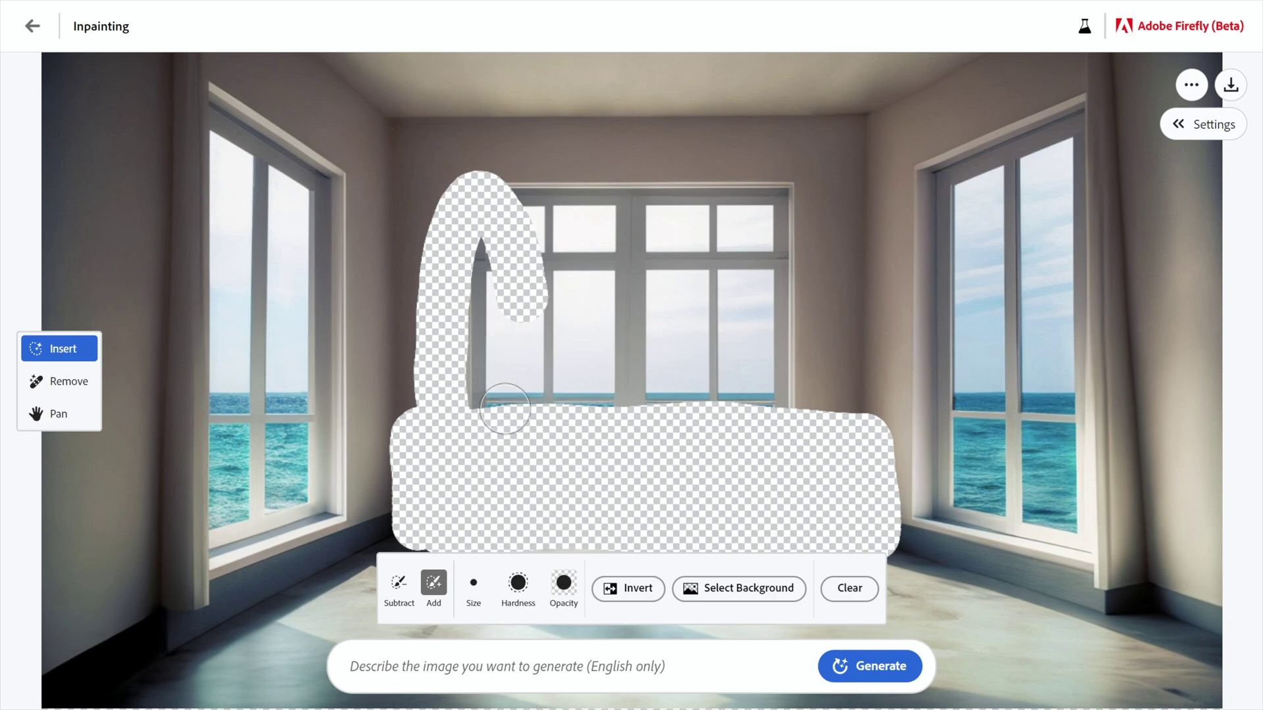
scroll(527, 468, down, 2)
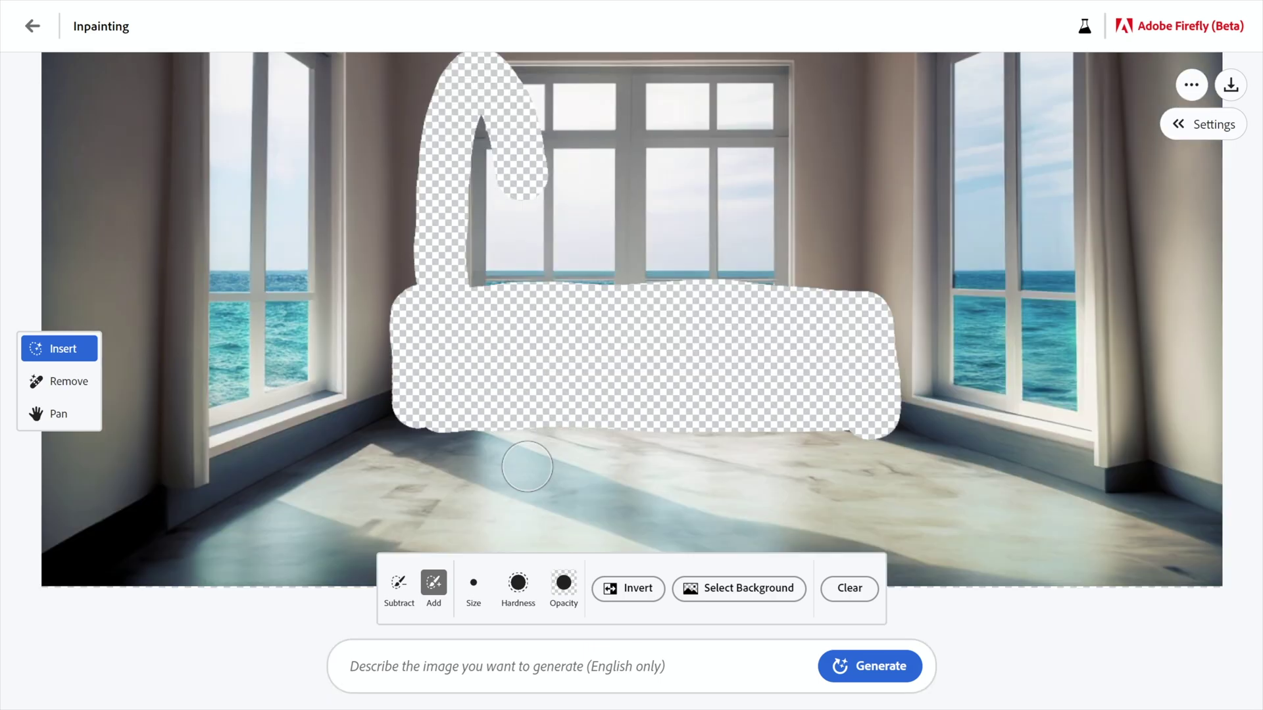
mouse_move(520, 444)
mouse_down()
mouse_move(590, 479)
mouse_move(690, 482)
mouse_move(758, 467)
mouse_move(777, 440)
mouse_move(616, 436)
mouse_move(574, 453)
mouse_move(743, 438)
mouse_move(794, 448)
mouse_move(753, 466)
mouse_move(595, 475)
mouse_move(756, 471)
mouse_up()
scroll(763, 460, down, 2)
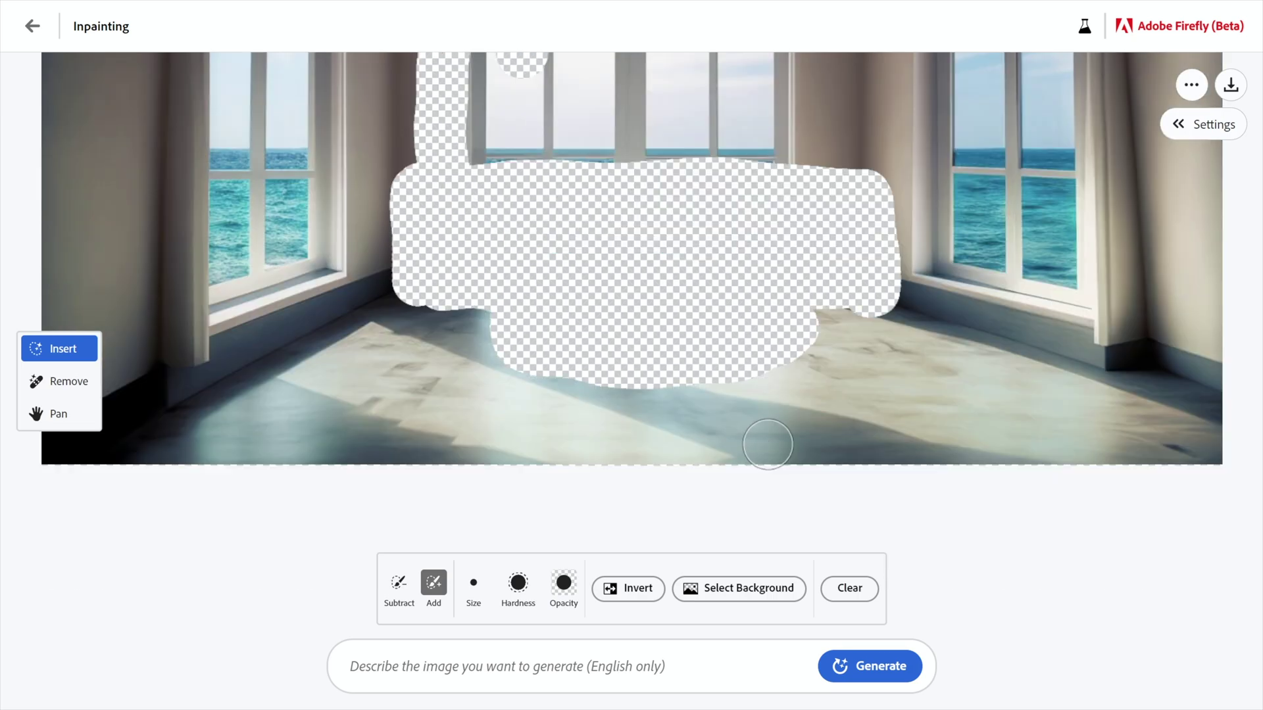
mouse_move(905, 473)
mouse_down()
mouse_move(787, 439)
mouse_move(650, 433)
mouse_move(379, 472)
mouse_move(770, 460)
mouse_up()
click(536, 661)
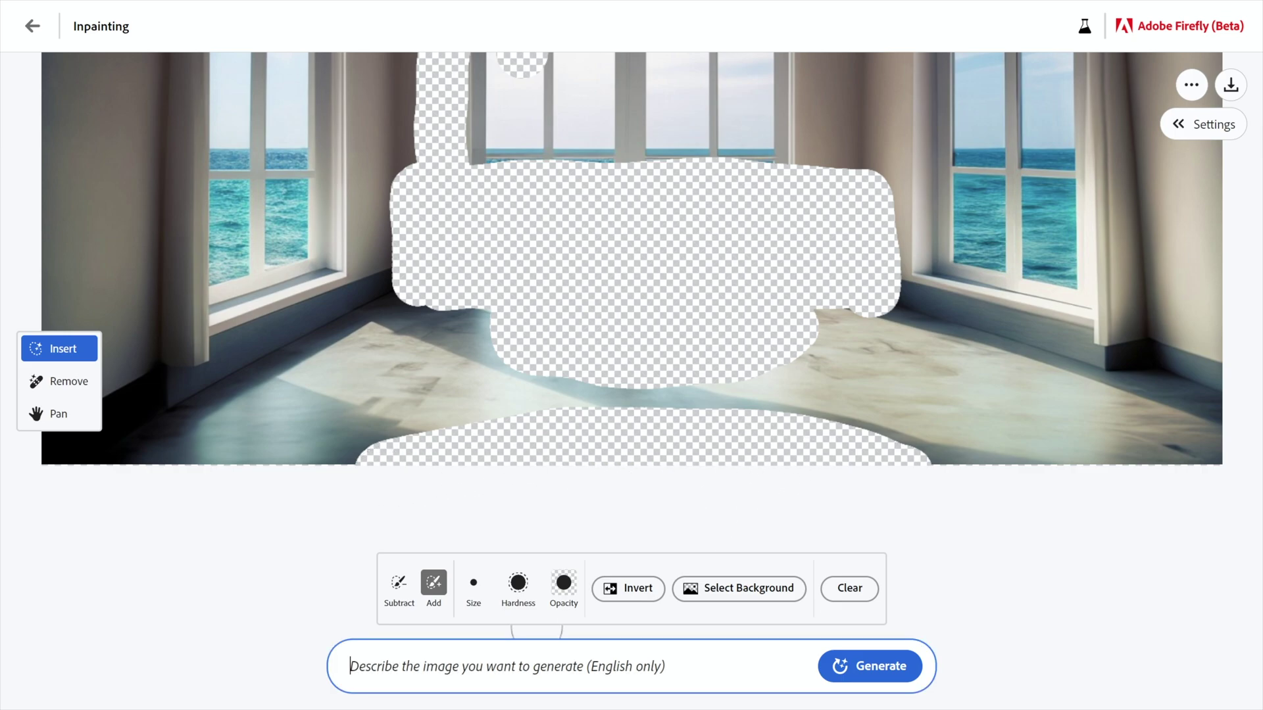
text(couch floor lamp coffee table pillows)
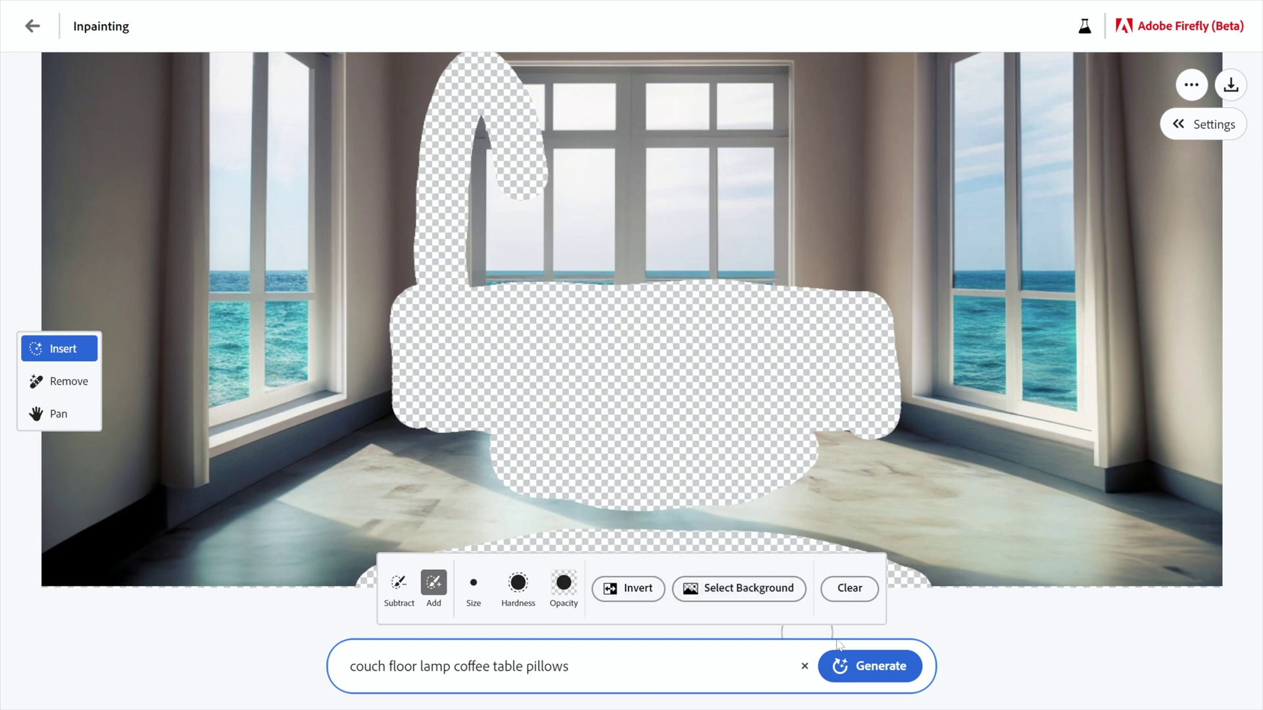
Generate furniture in the masked area and preview all four furnished-room variations
click(875, 666)
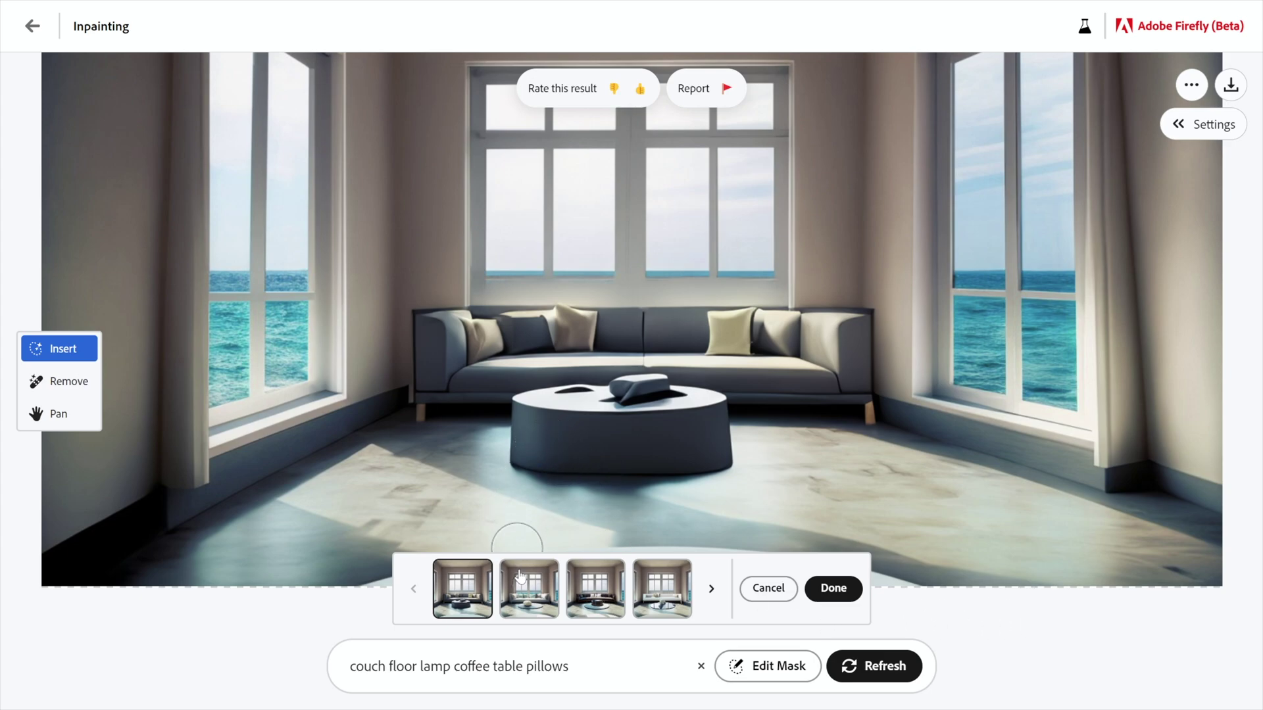
click(524, 607)
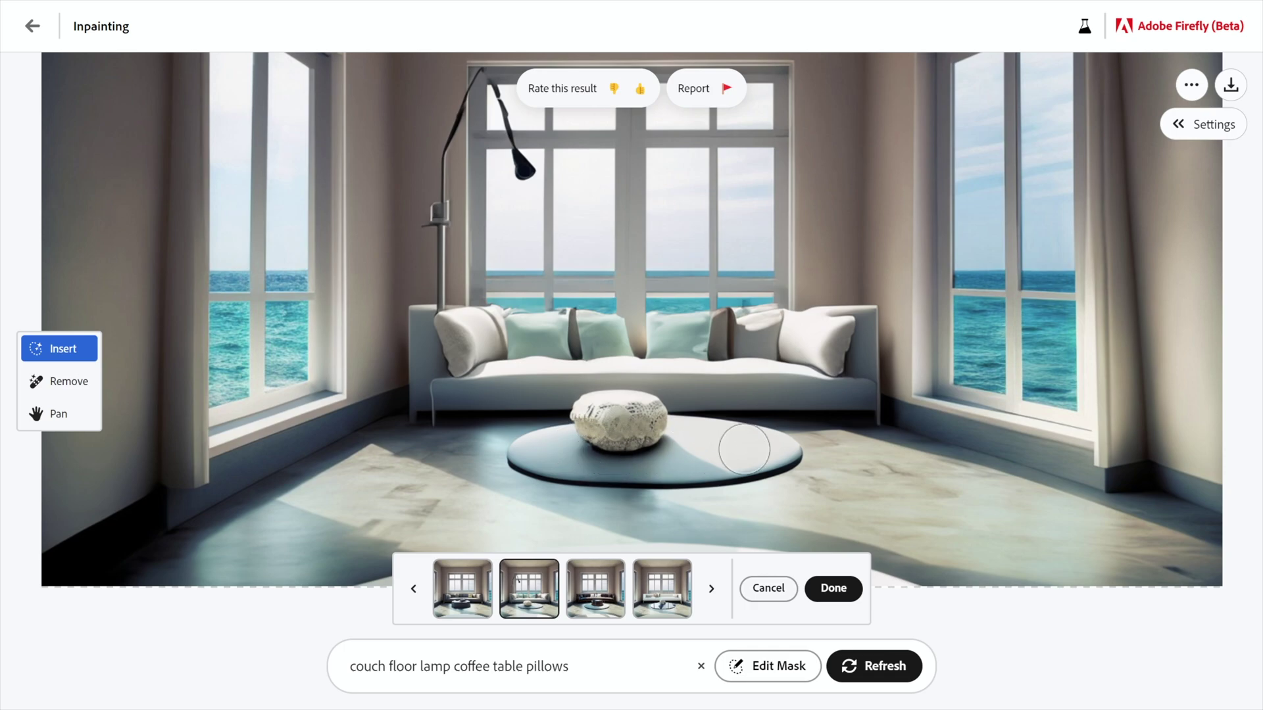
click(594, 613)
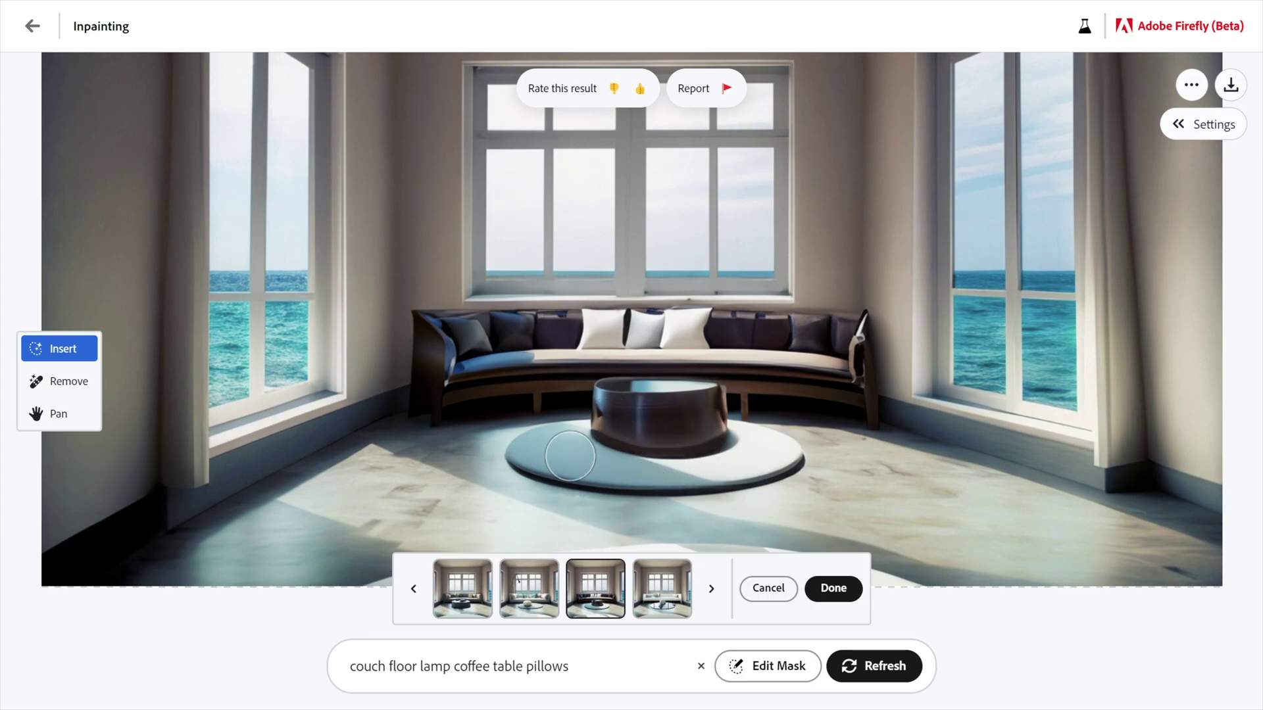
click(662, 600)
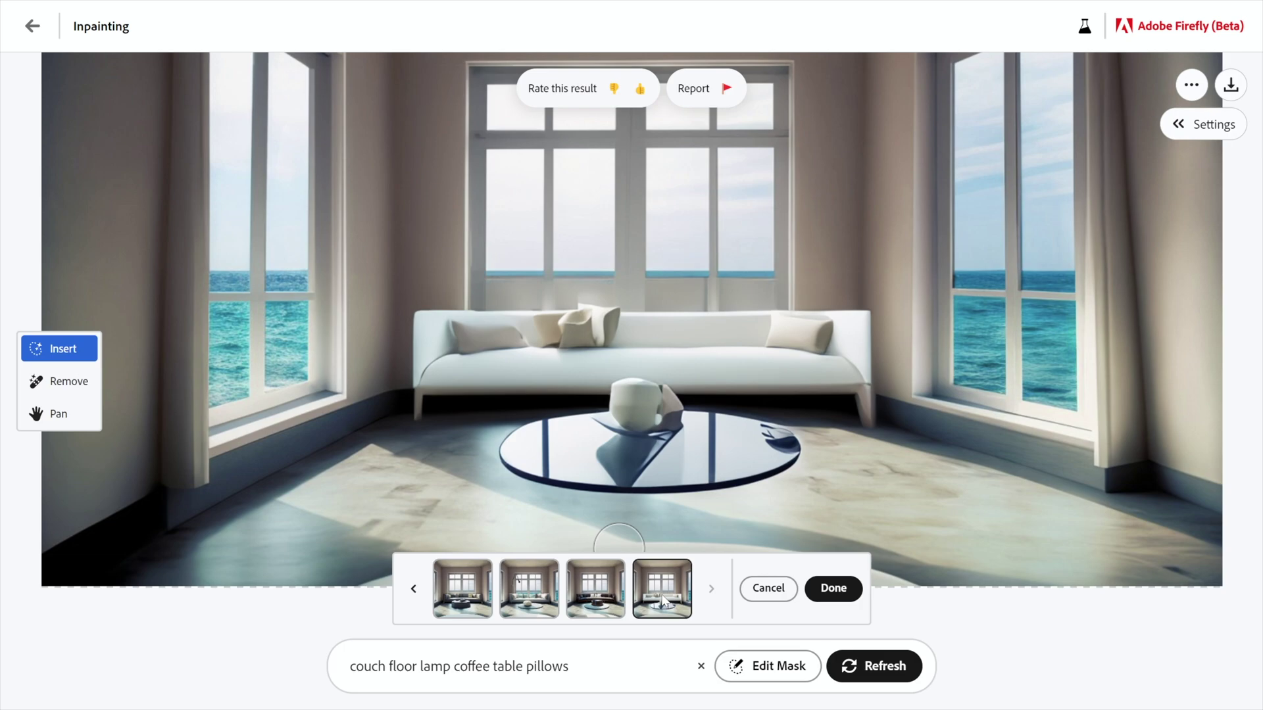
click(451, 596)
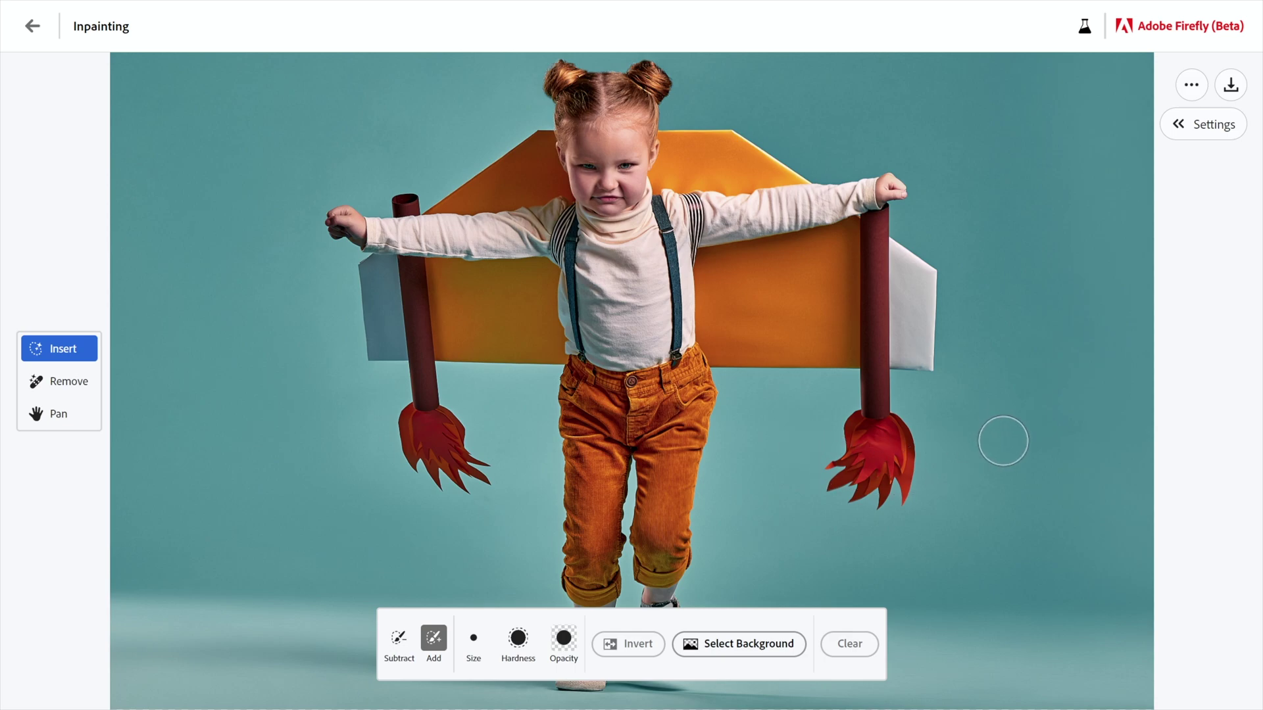
Select the kid's background and generate blue, orange and purple space clouds with planets and stars
click(735, 658)
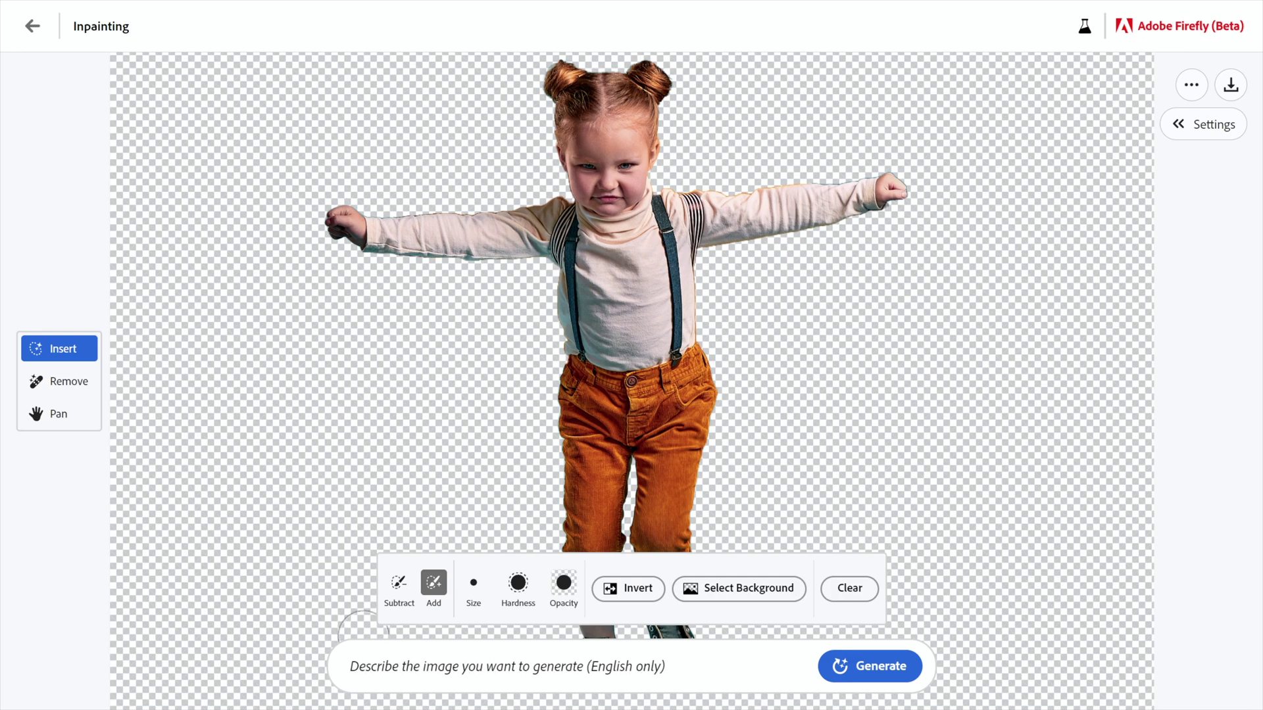
click(342, 642)
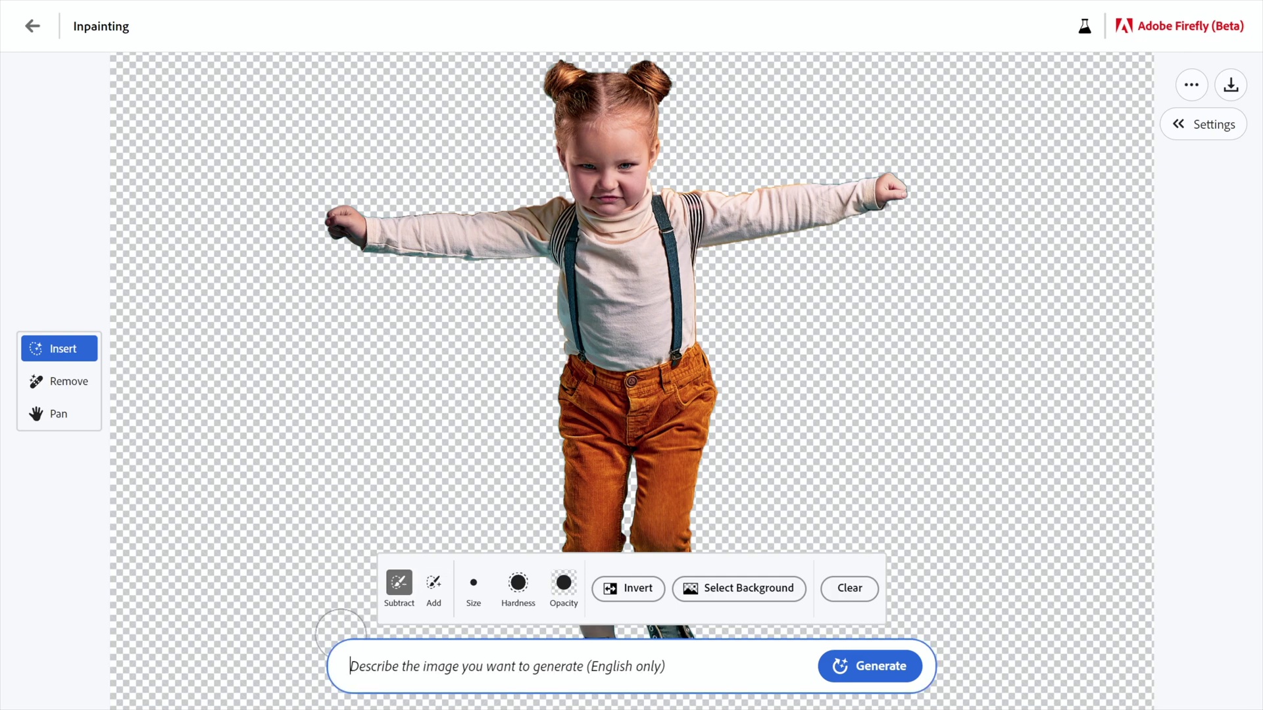
text(blue orange purple clouds and space, distant planets, glowing stars)
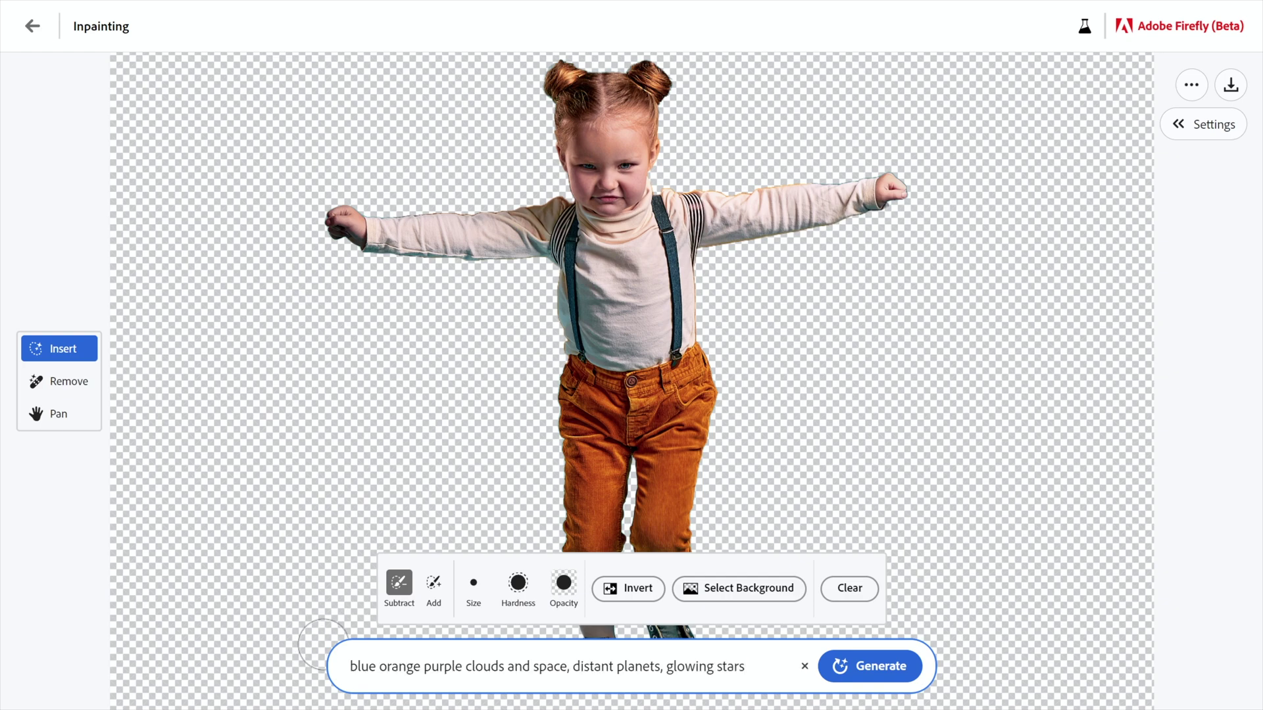
click(870, 670)
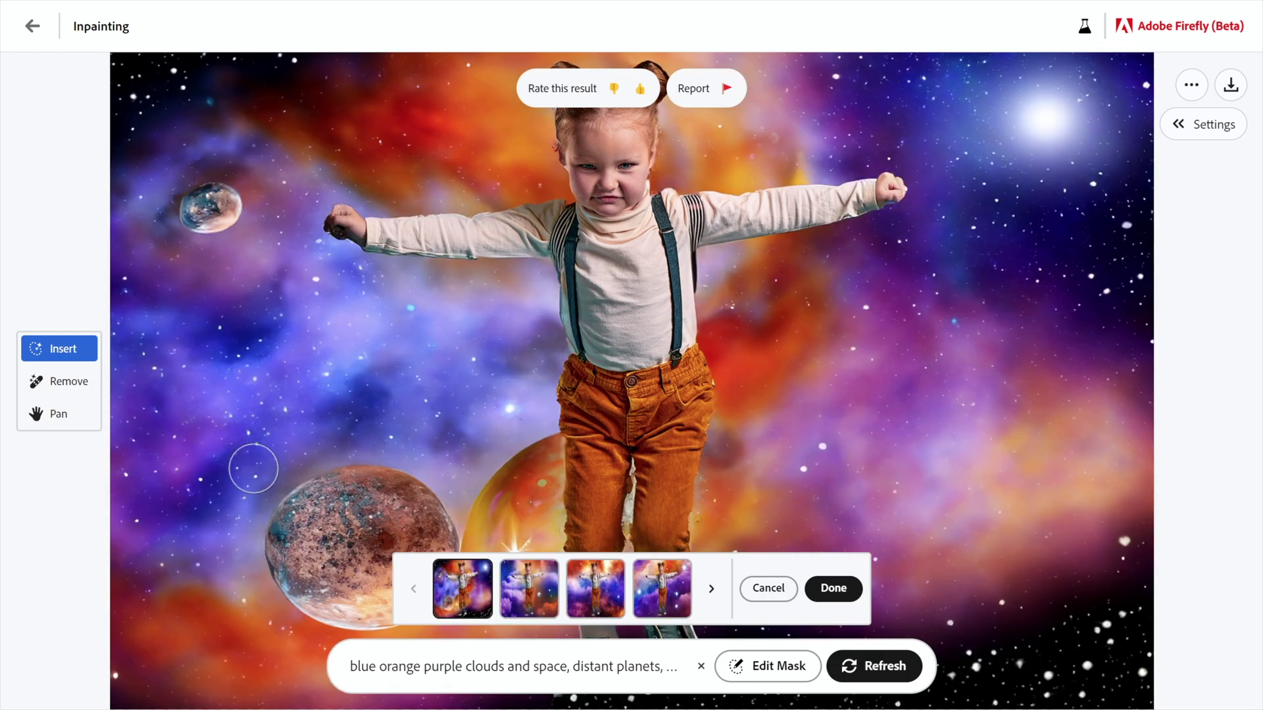
Cycle through the four space variations and pick the second, with purple nebulae and a glowing star
click(537, 595)
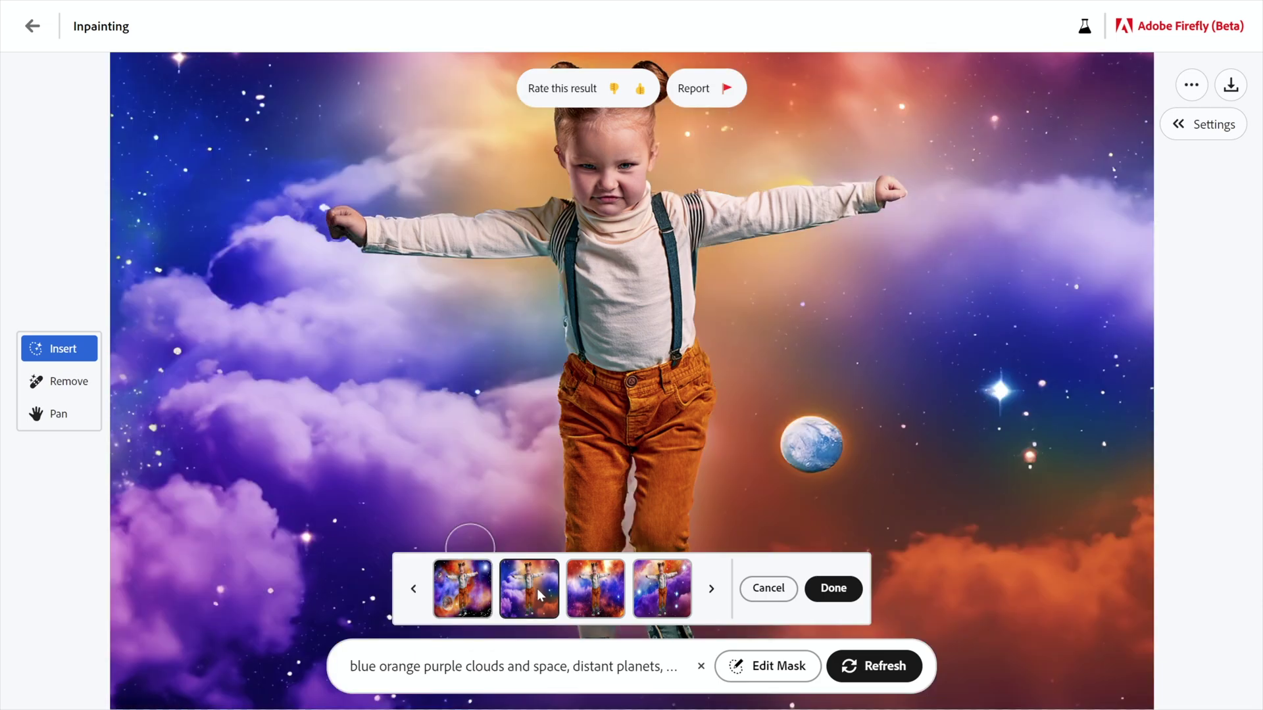
click(611, 593)
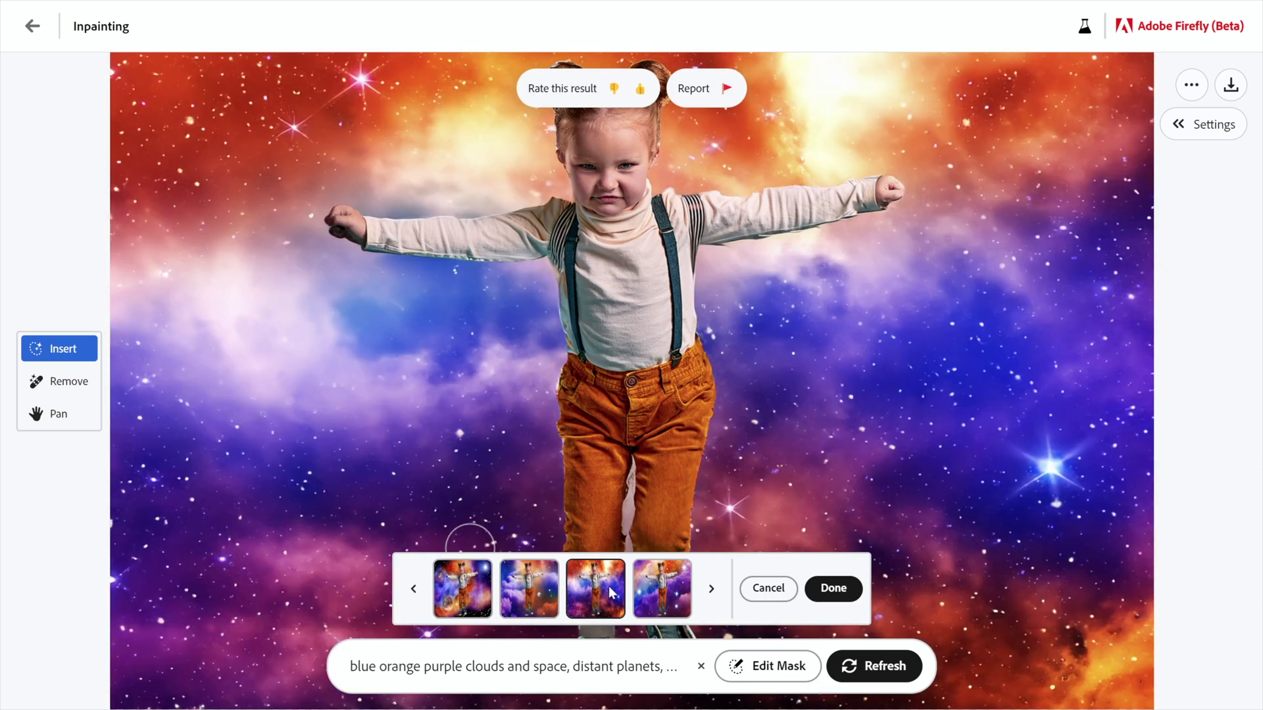
click(674, 609)
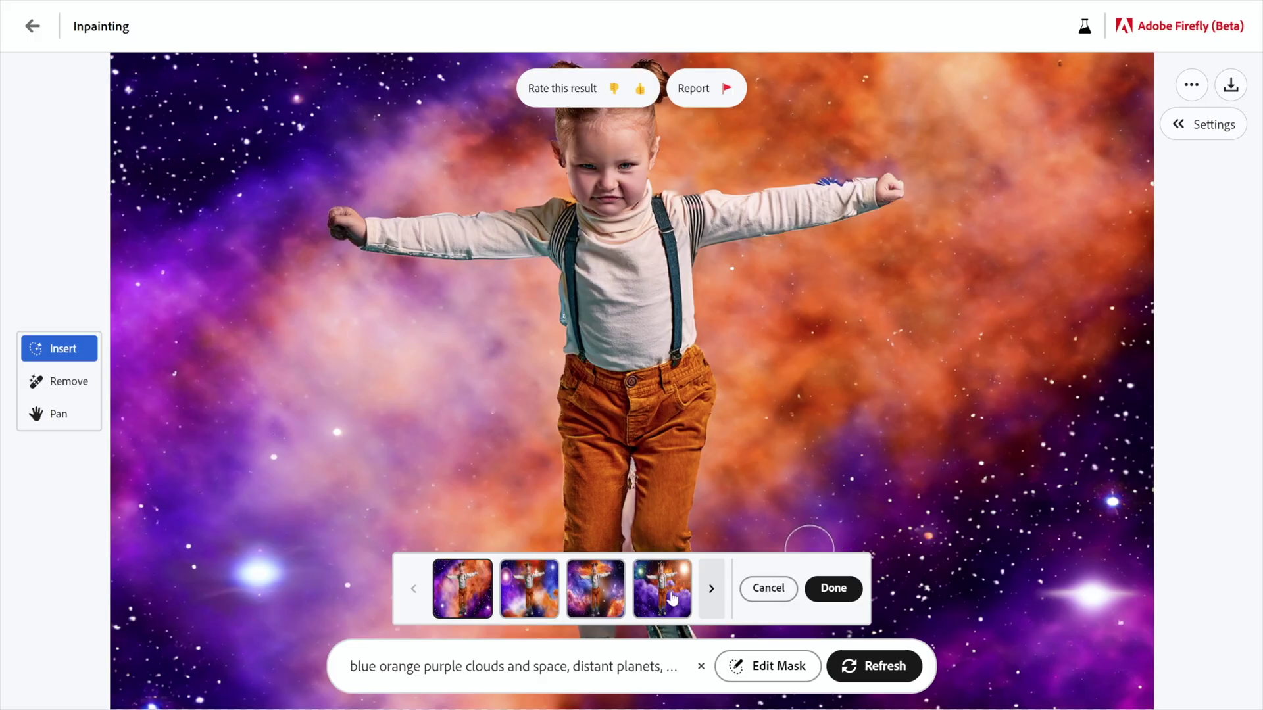
click(530, 582)
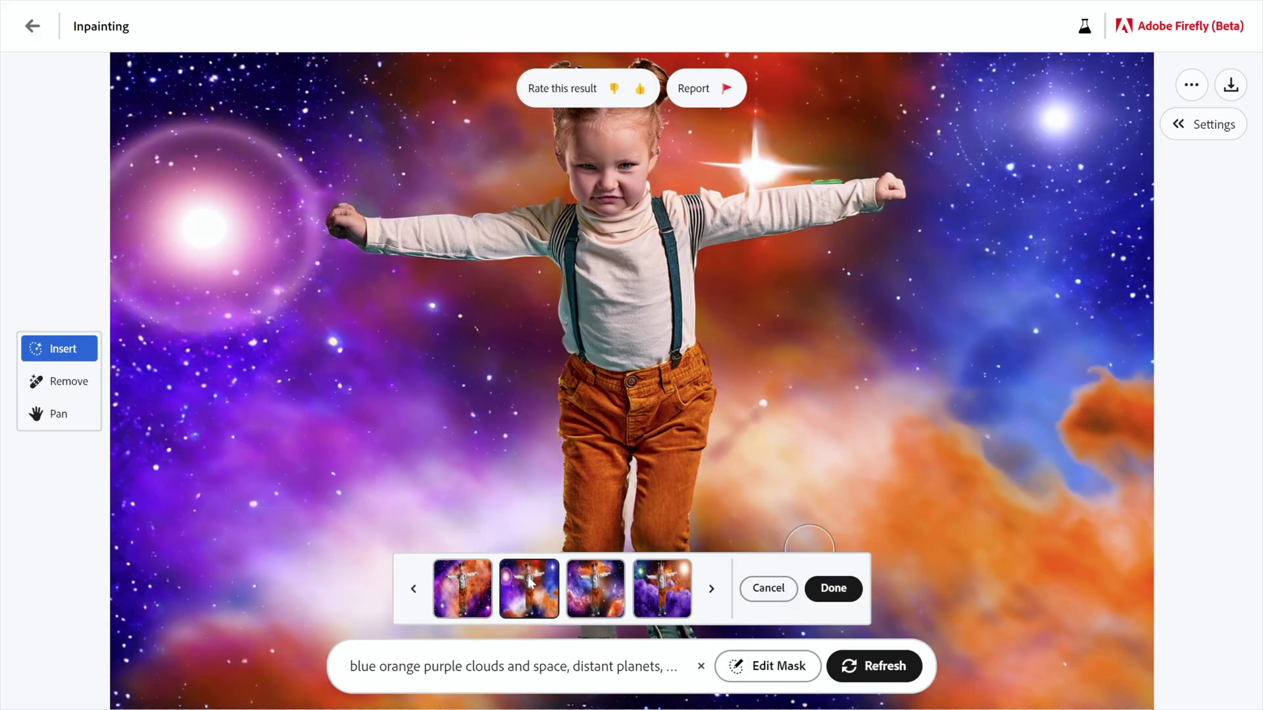
click(590, 597)
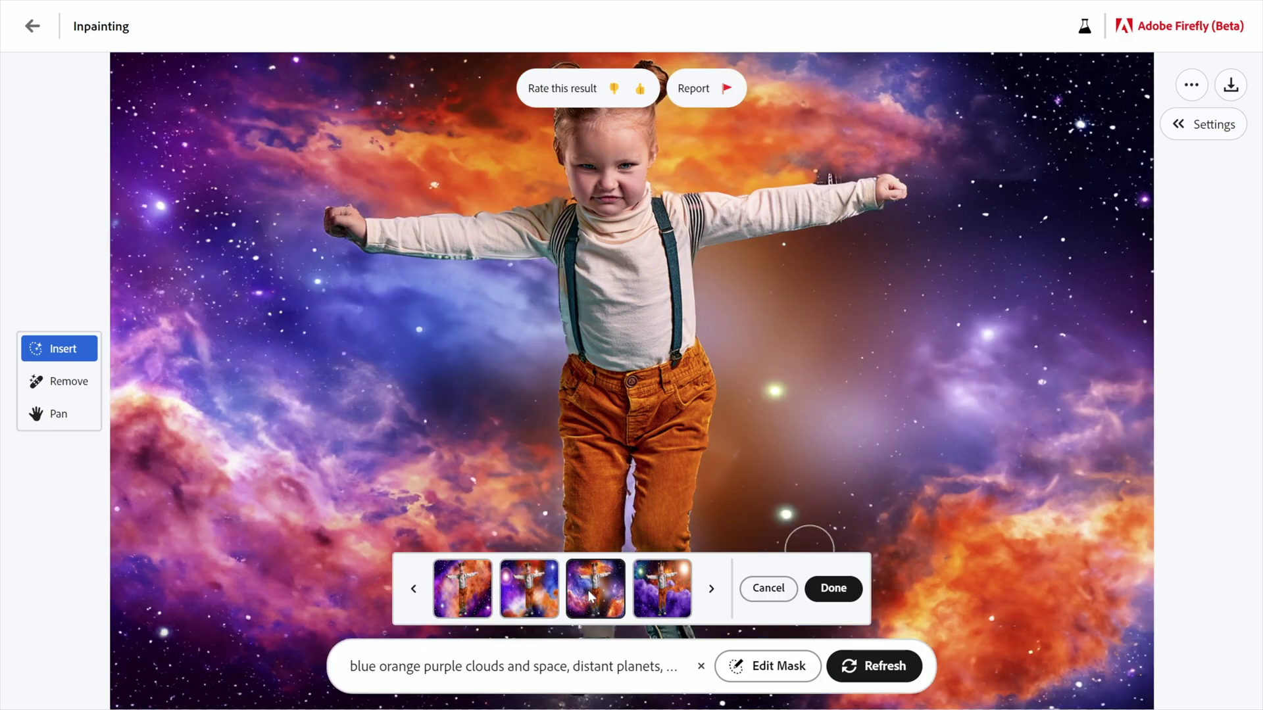
click(672, 591)
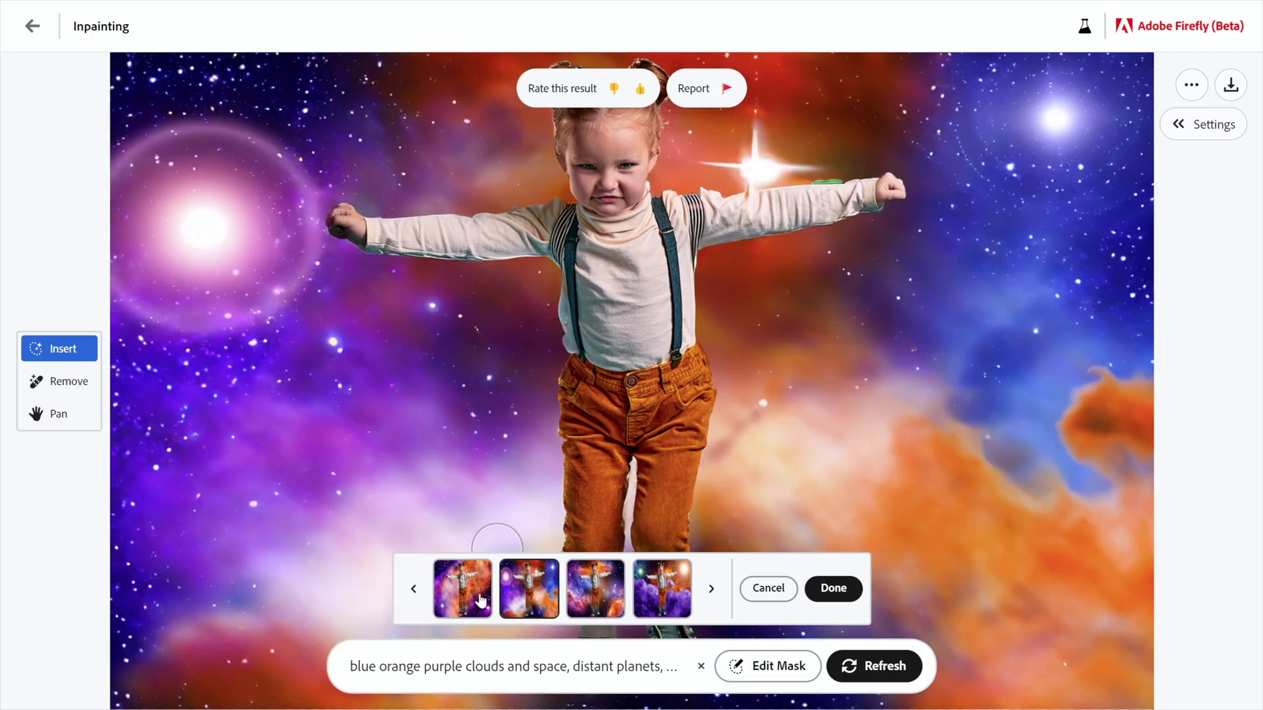
click(479, 600)
click(531, 597)
Keep the chosen space background and mask both fists with a 100% Add brush
click(831, 589)
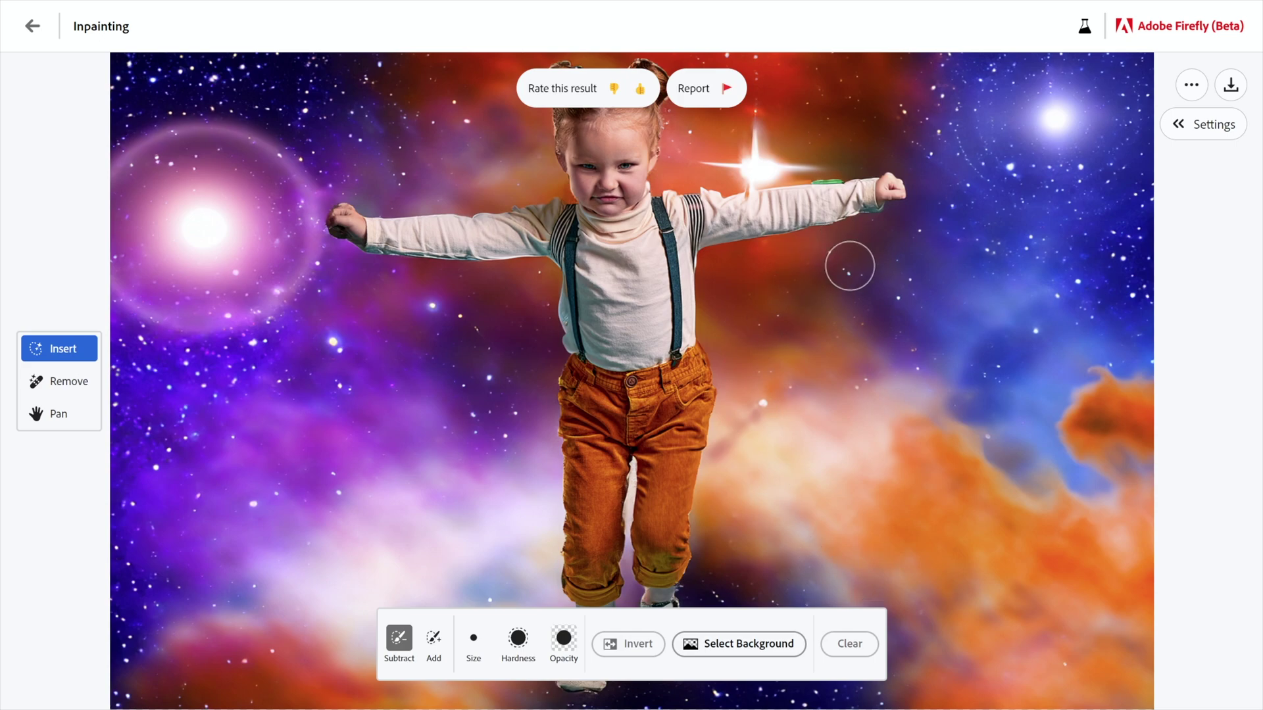
click(434, 650)
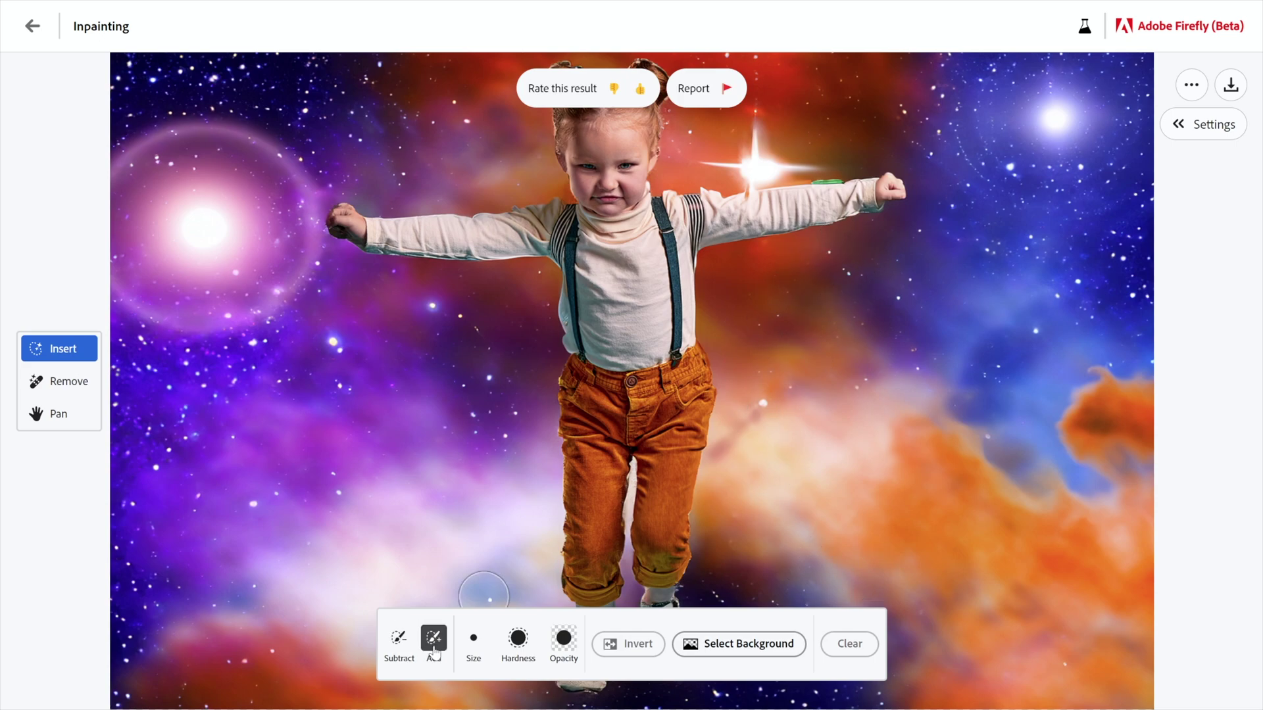
click(475, 645)
drag(470, 578, 541, 575)
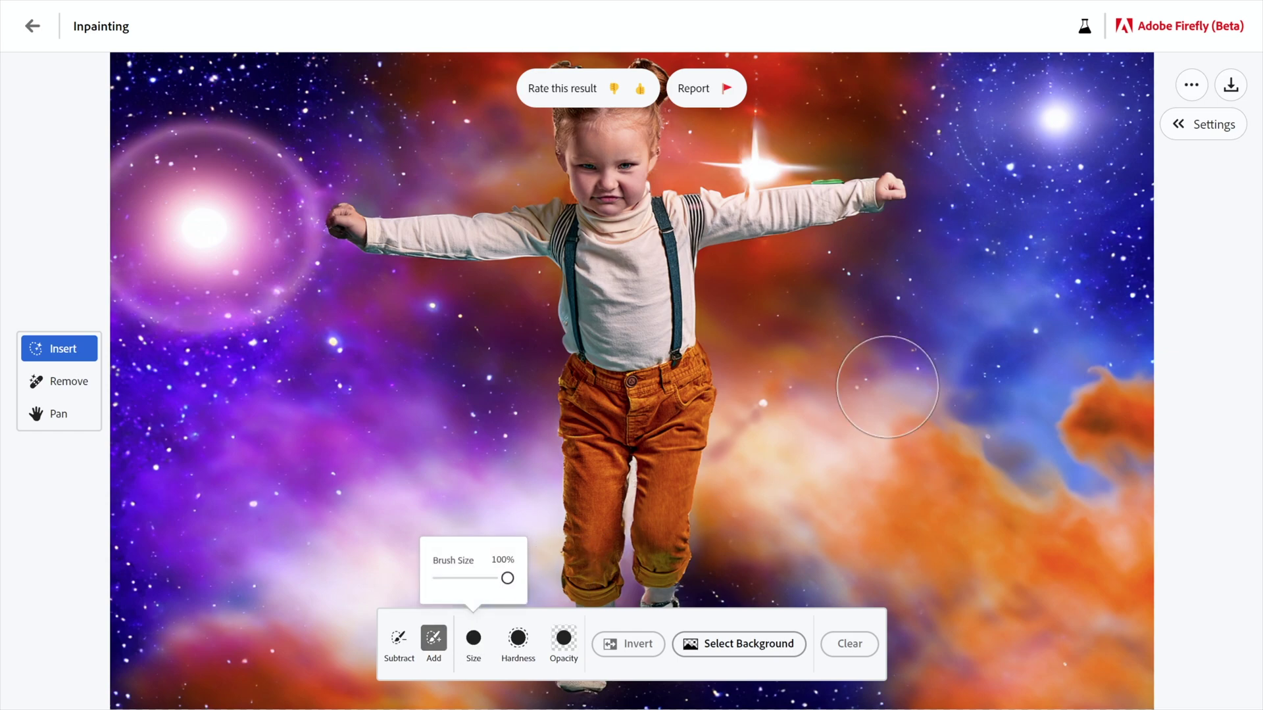
mouse_move(883, 239)
mouse_down()
mouse_move(908, 225)
mouse_move(887, 158)
mouse_move(853, 208)
mouse_move(922, 228)
mouse_move(858, 186)
mouse_up()
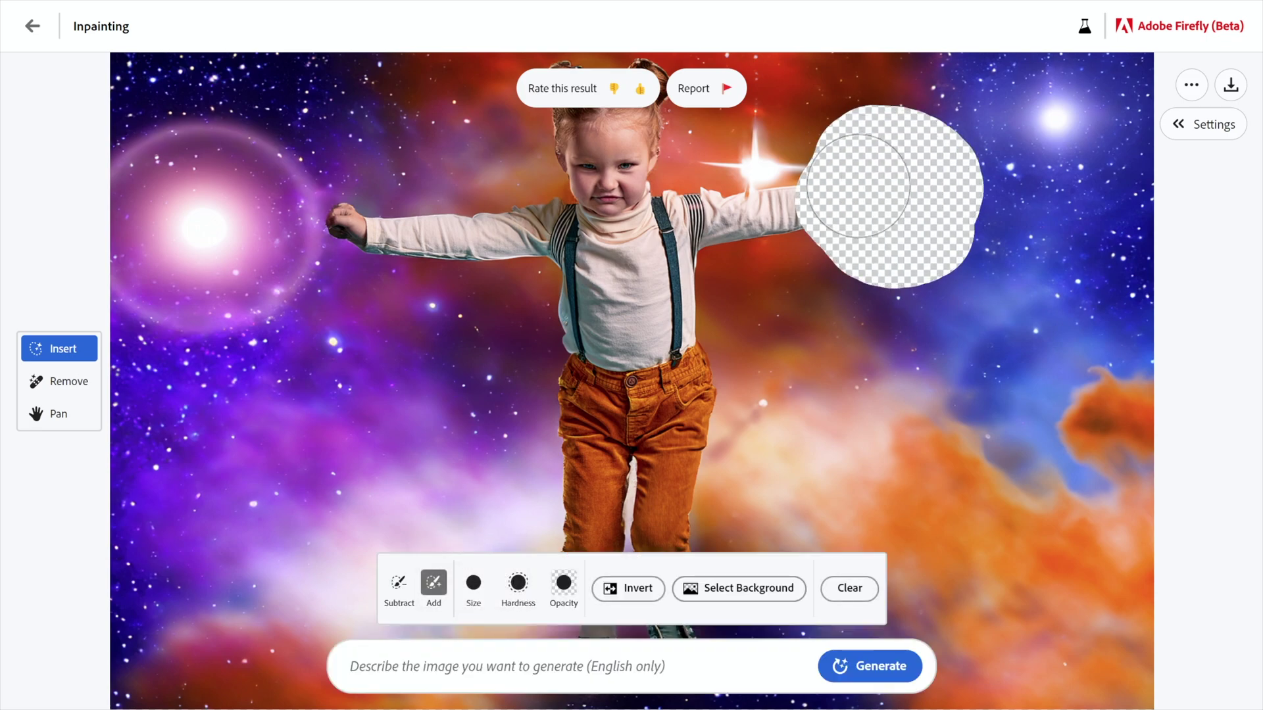
mouse_move(361, 253)
mouse_down()
mouse_move(400, 224)
mouse_move(332, 197)
mouse_move(337, 263)
mouse_move(395, 242)
mouse_up()
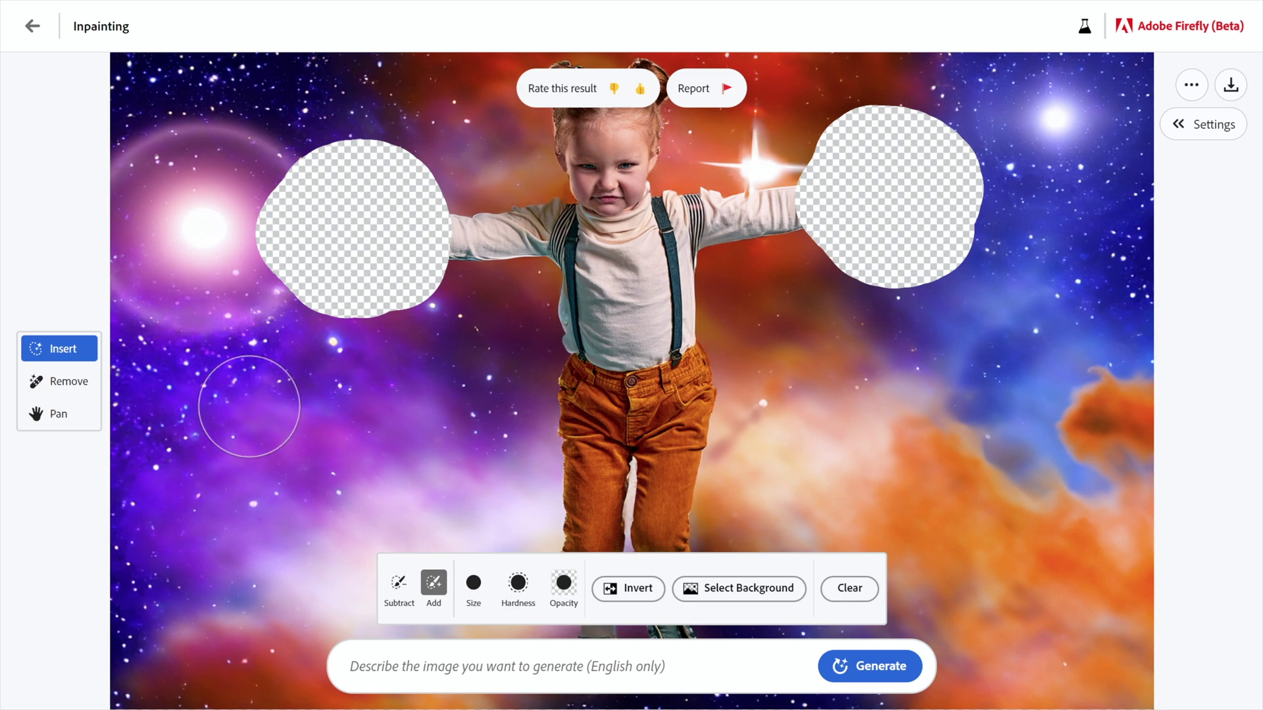
Enter the magical fiery starburst rings of energy prompt and generate
click(331, 665)
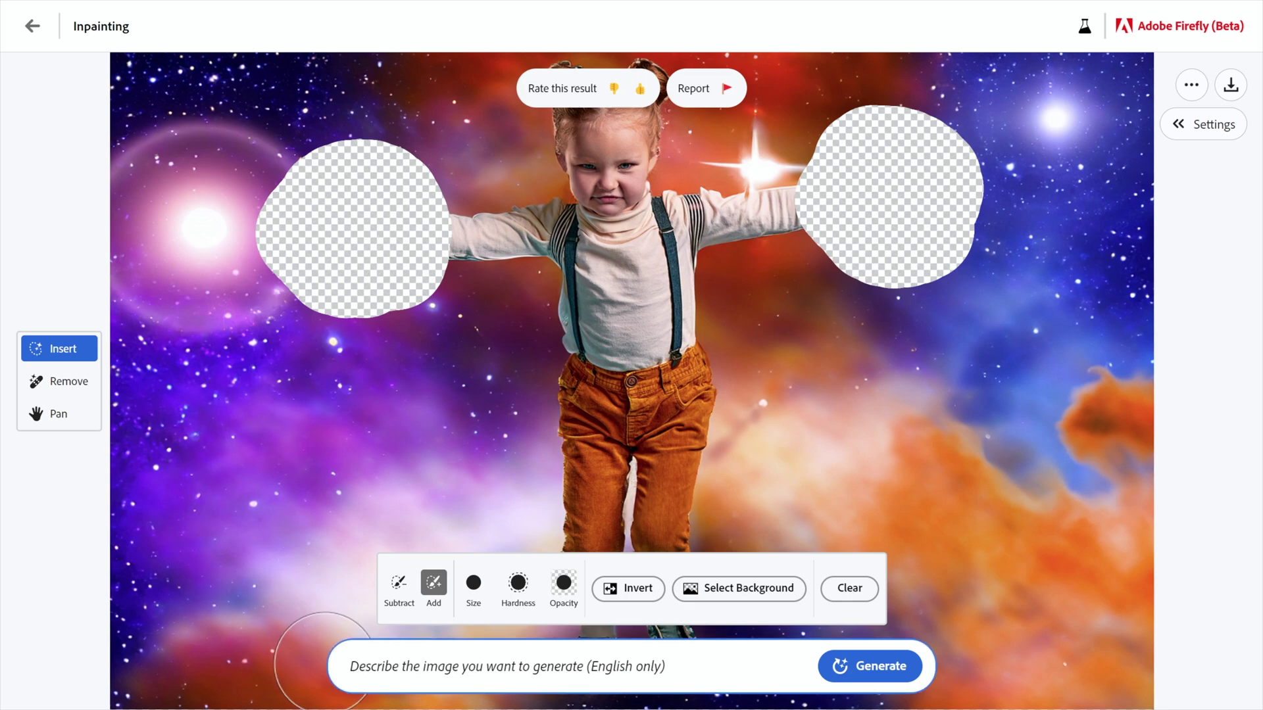
text(magical fiery starbursts exploding in glowing rings of energy)
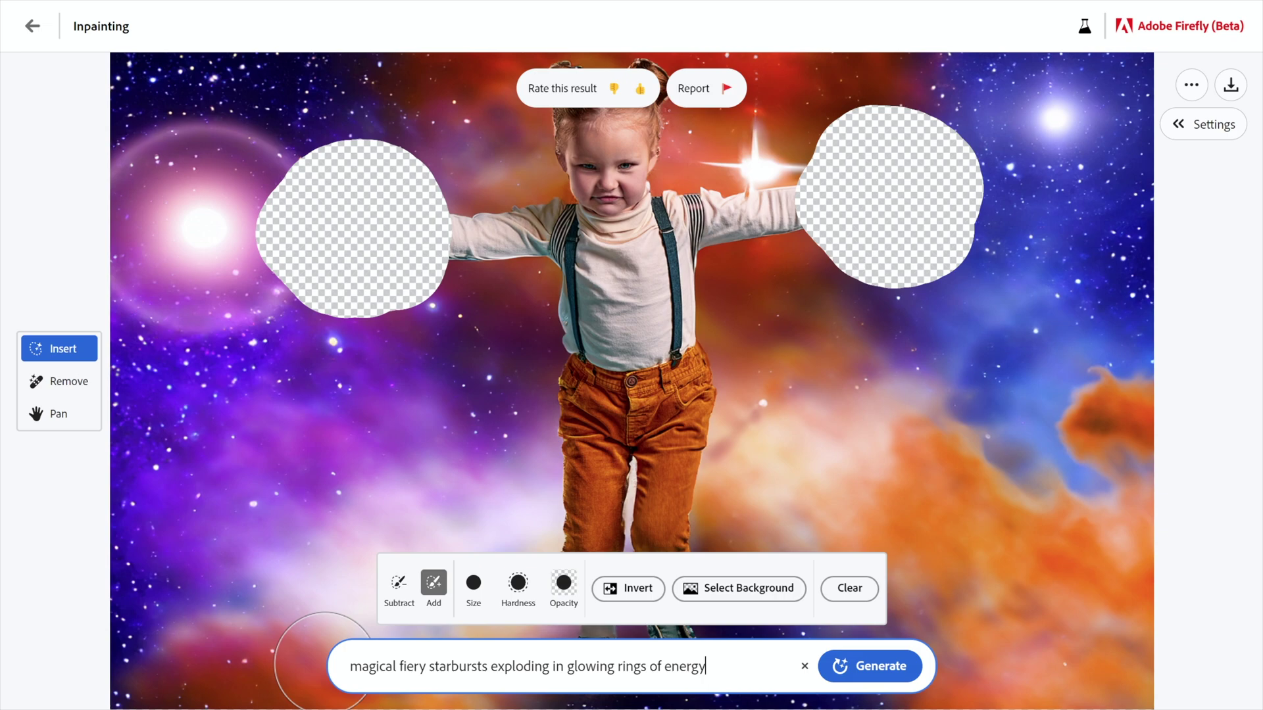
click(898, 668)
click(900, 667)
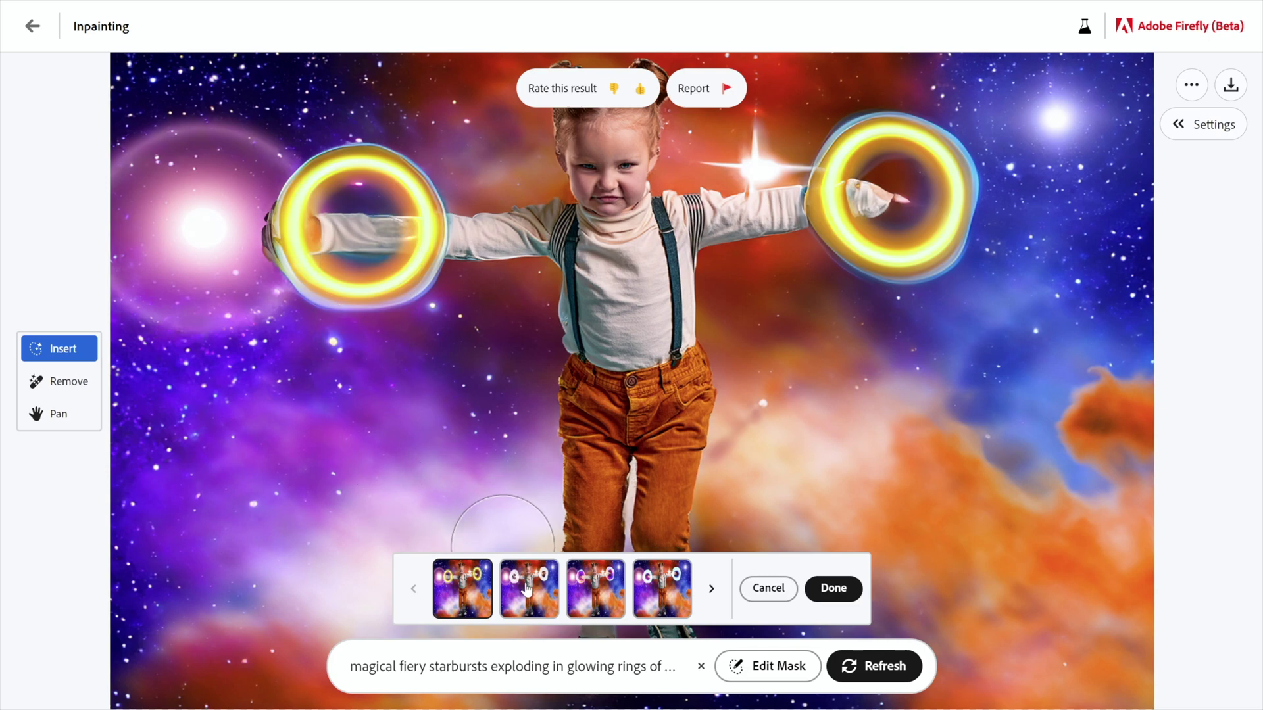
Preview the second, third and fourth glowing-ring variations
click(528, 590)
click(612, 601)
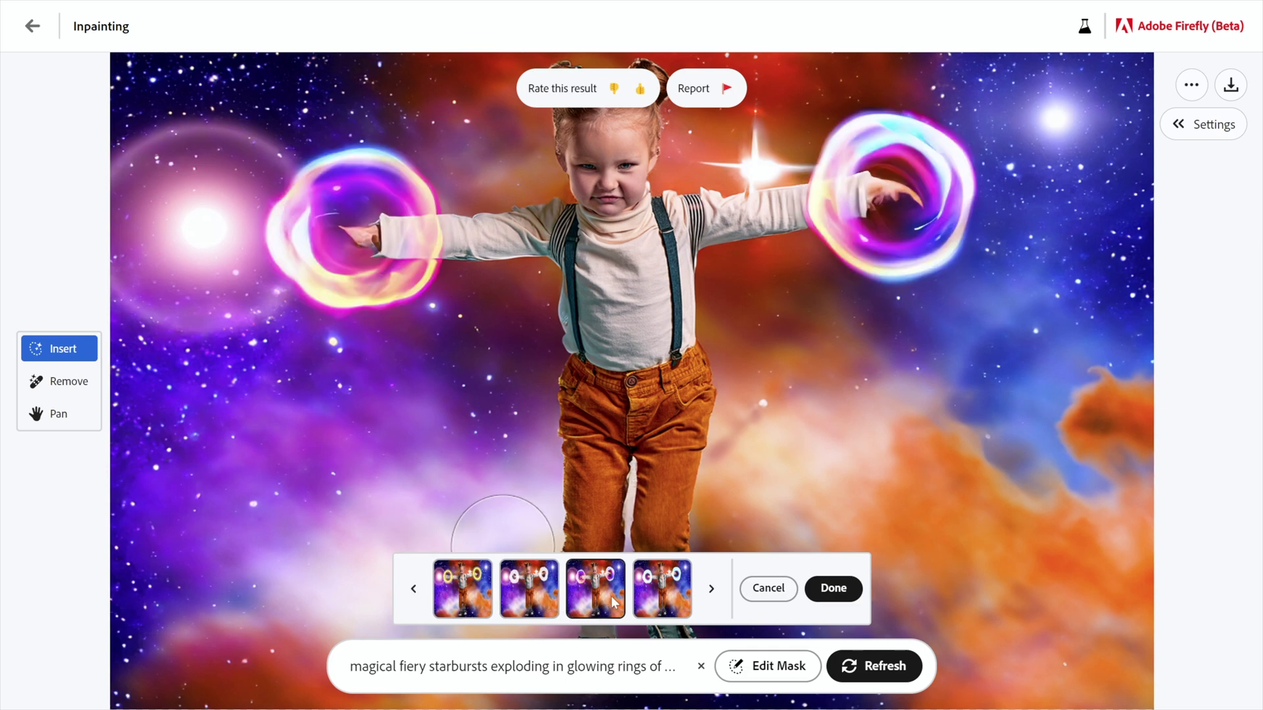
click(660, 605)
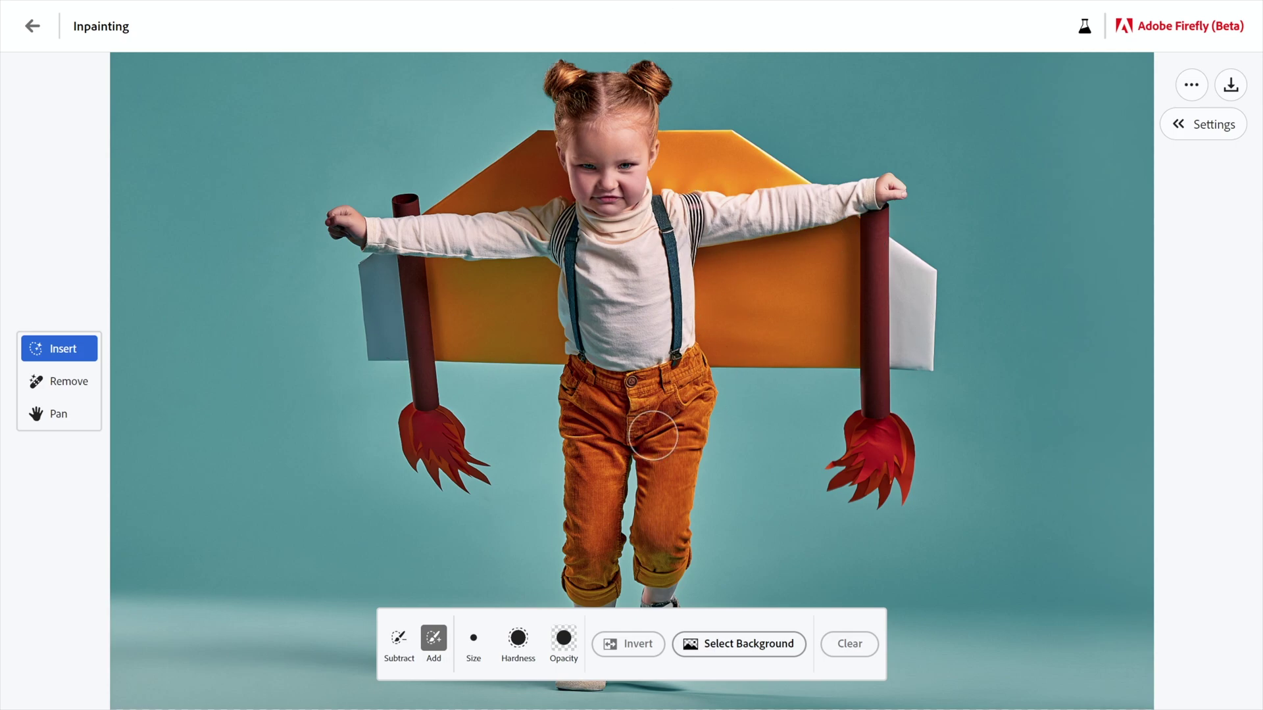
Auto-select the photo's background, then add and subtract strokes around the girl's torso
click(739, 657)
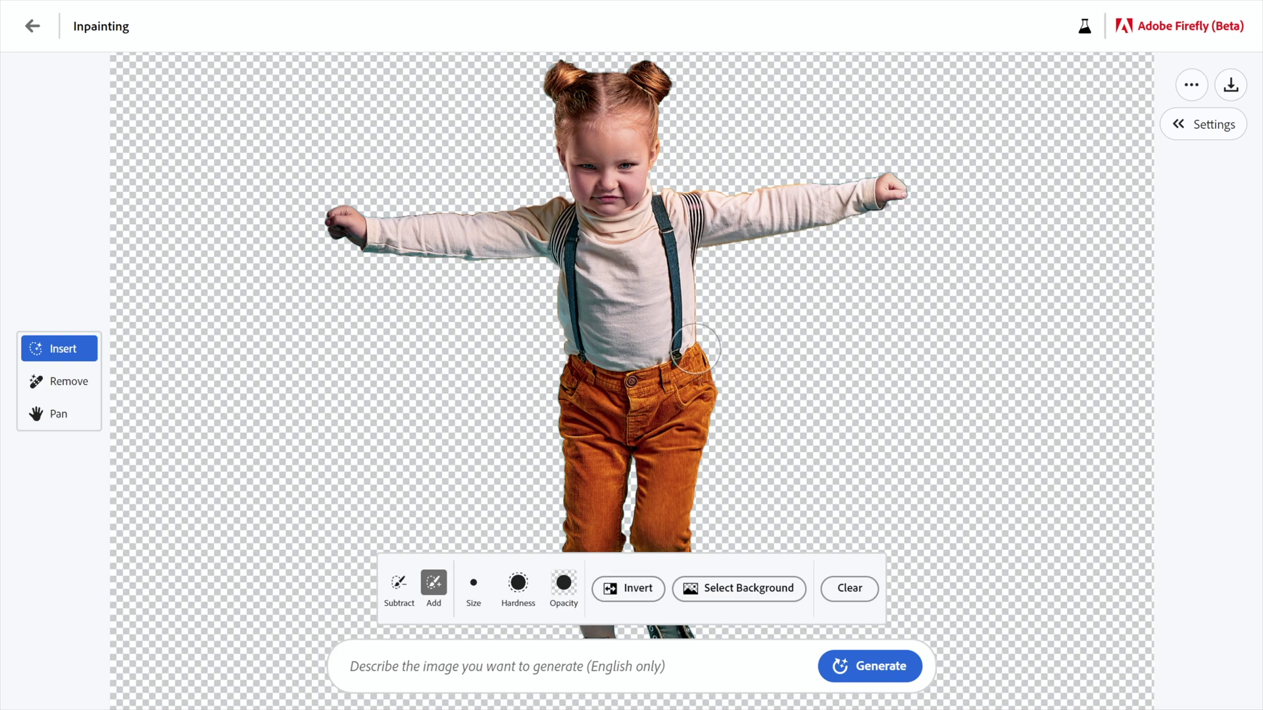
drag(643, 307, 696, 306)
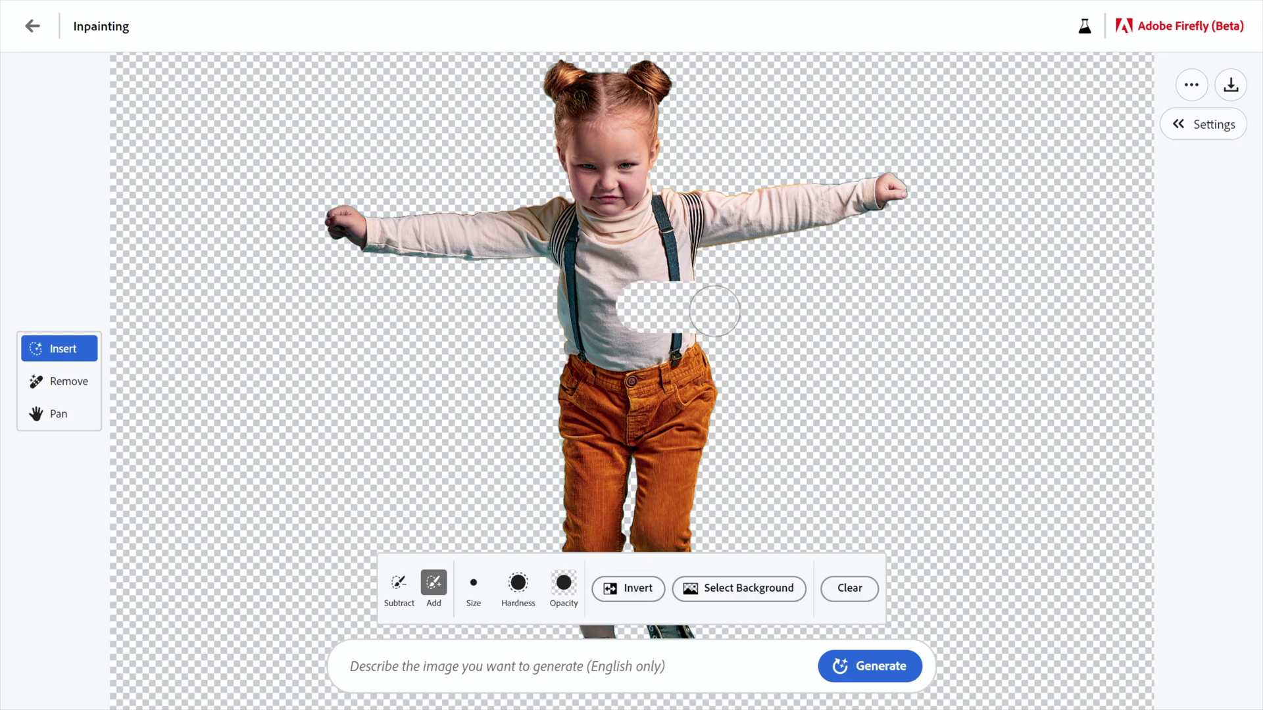
click(397, 585)
mouse_move(621, 324)
mouse_down()
mouse_move(698, 321)
mouse_move(667, 292)
mouse_move(640, 290)
mouse_move(726, 282)
mouse_move(679, 254)
mouse_move(719, 232)
mouse_move(678, 242)
mouse_up()
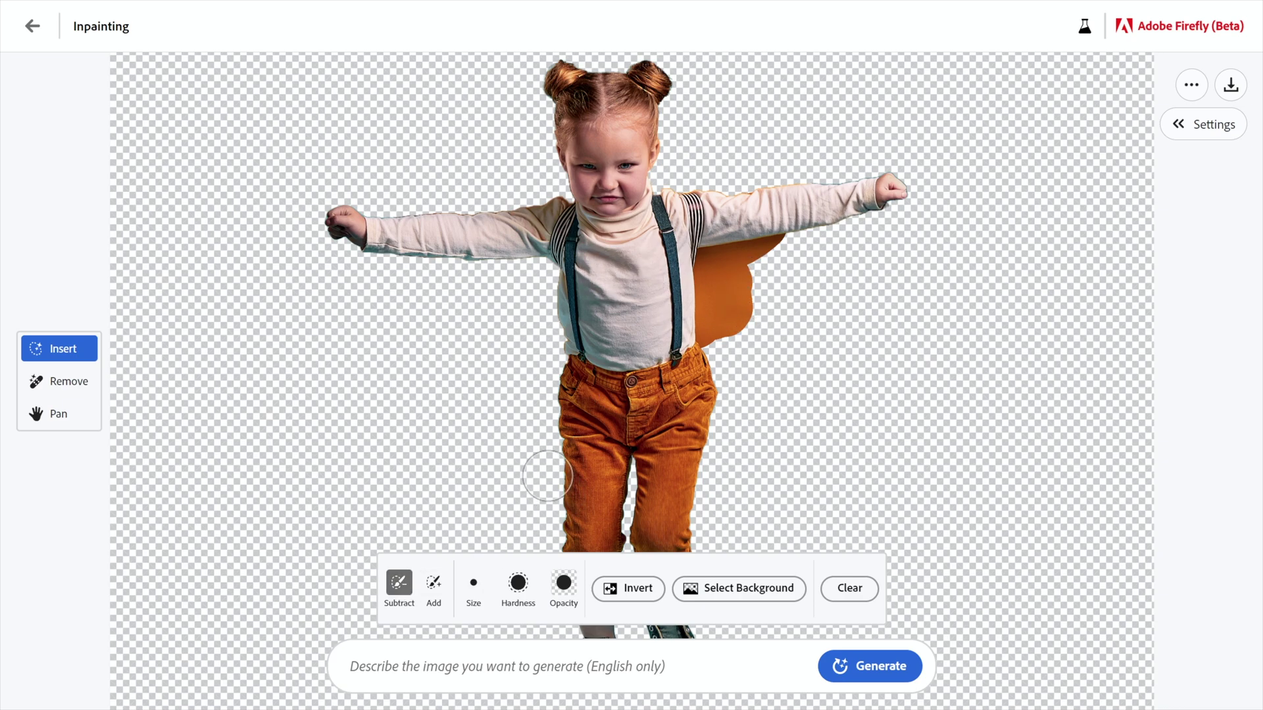
Invert the mask onto the girl and, with a 9% brush, add the jetpack's right panel, pole and red flame
click(637, 590)
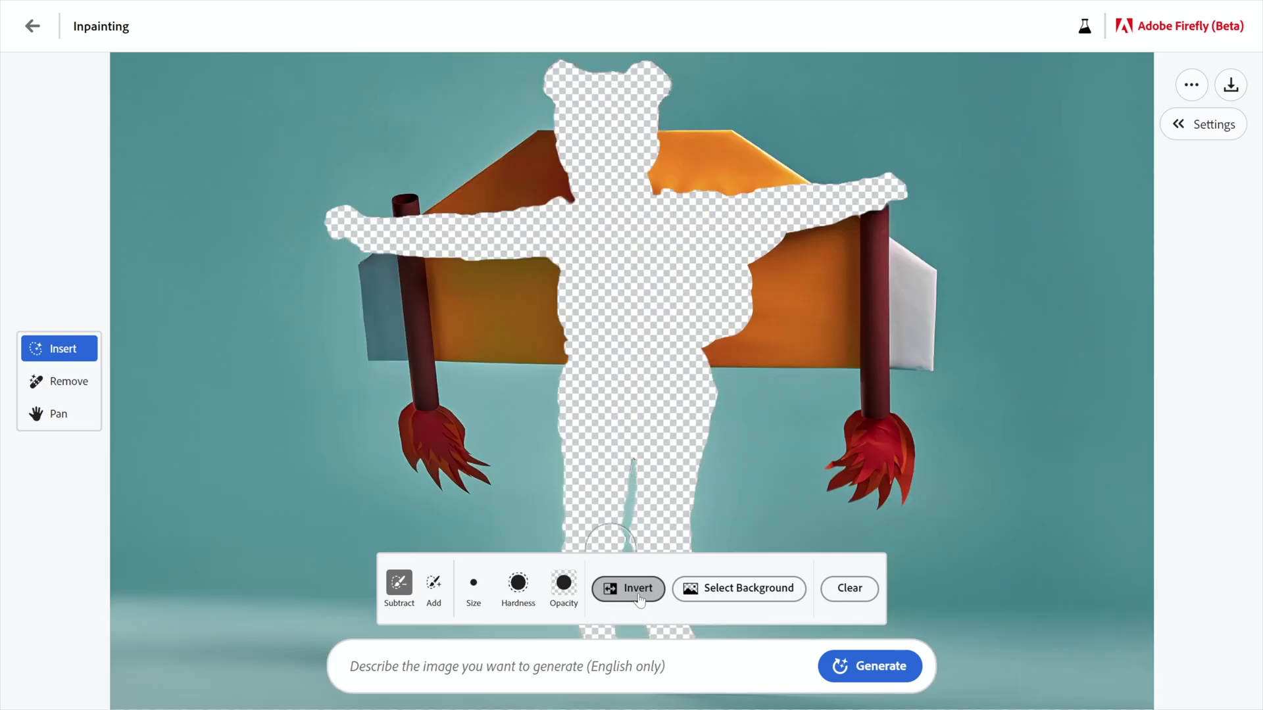
click(434, 584)
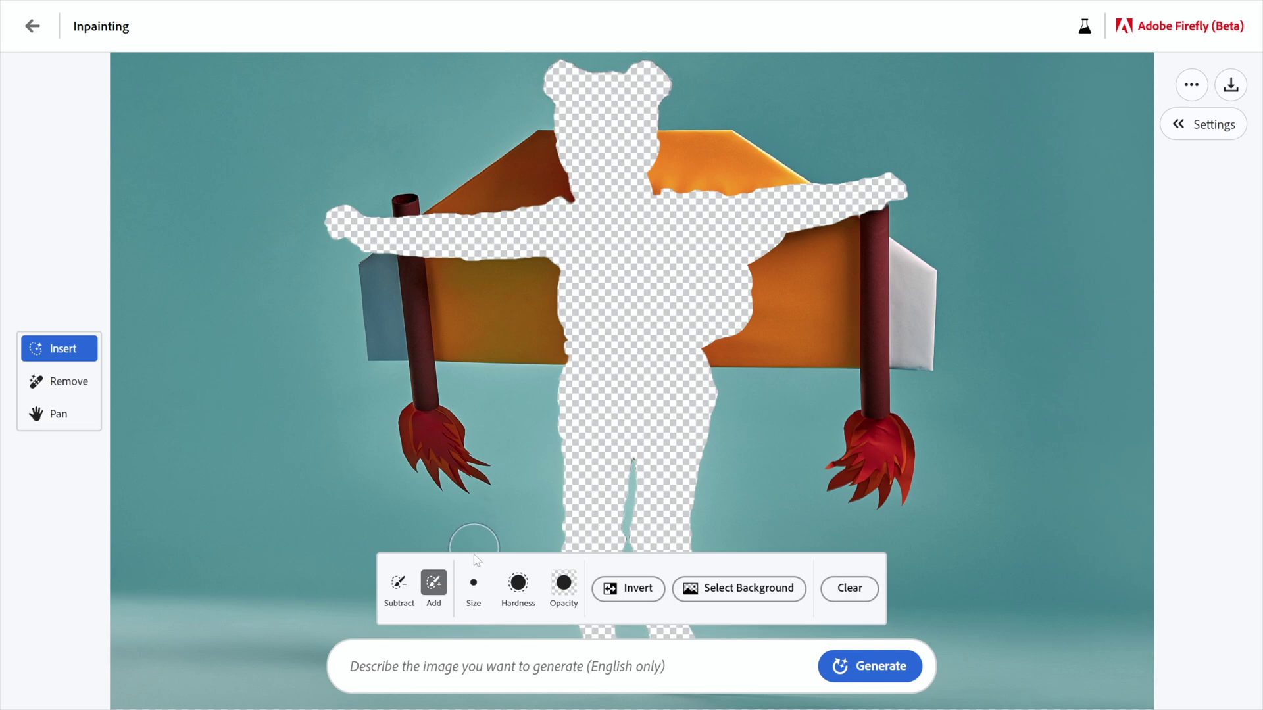
click(475, 590)
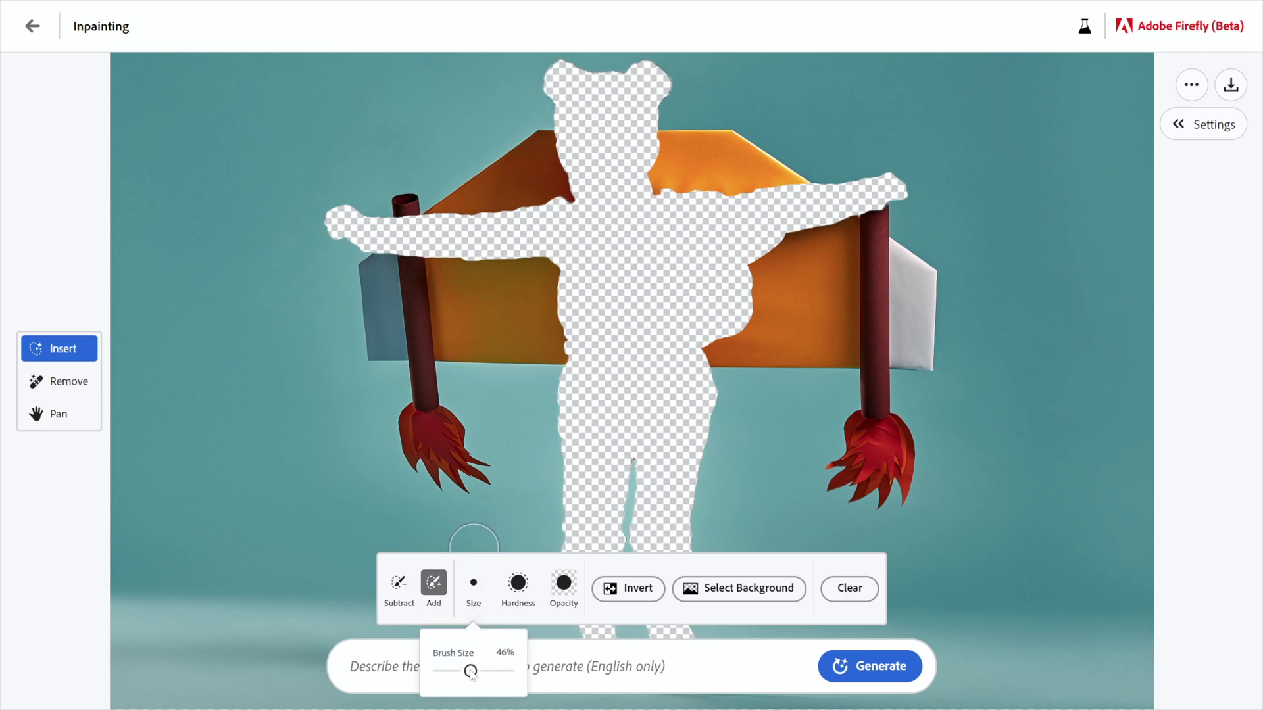
drag(470, 675, 442, 676)
mouse_move(934, 370)
mouse_down()
mouse_move(931, 276)
mouse_move(922, 330)
mouse_move(917, 267)
mouse_move(930, 270)
mouse_move(846, 213)
mouse_move(884, 202)
mouse_move(882, 234)
mouse_move(855, 212)
mouse_move(872, 206)
mouse_move(875, 240)
mouse_move(889, 249)
mouse_move(879, 333)
mouse_move(885, 271)
mouse_move(885, 310)
mouse_up()
mouse_move(890, 363)
mouse_down()
mouse_move(890, 420)
mouse_move(916, 457)
mouse_move(906, 504)
mouse_move(893, 480)
mouse_move(880, 505)
mouse_move(876, 488)
mouse_move(850, 503)
mouse_move(856, 481)
mouse_move(823, 492)
mouse_move(846, 472)
mouse_move(813, 473)
mouse_move(848, 444)
mouse_up()
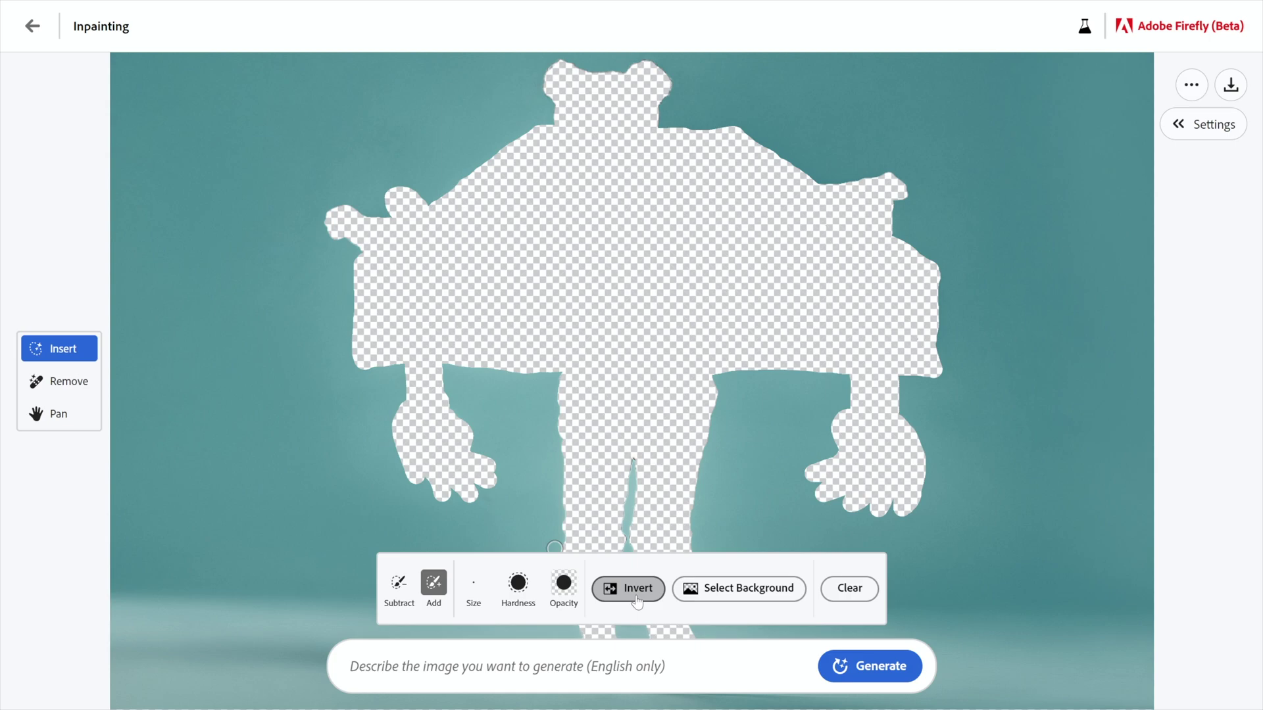
Invert the mask to the background and subtract margins around the shoes, legs, trouser edge and hair bun
click(636, 596)
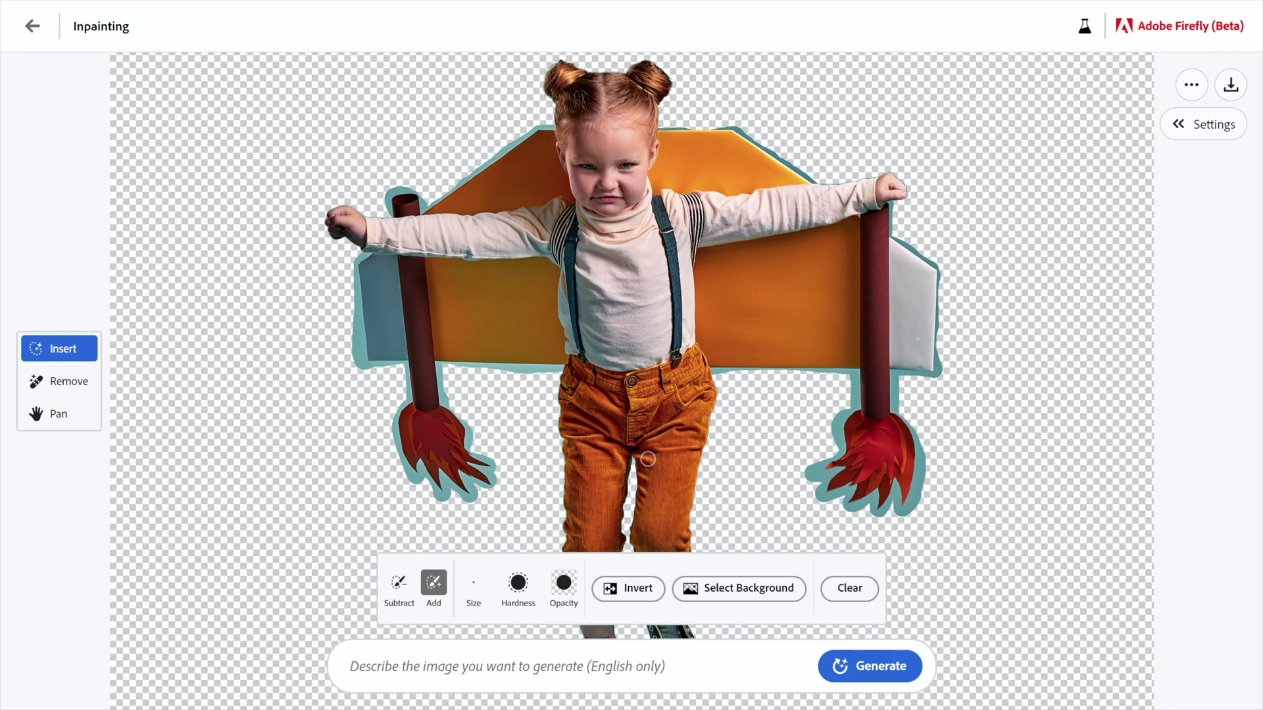
scroll(635, 478, down, 5)
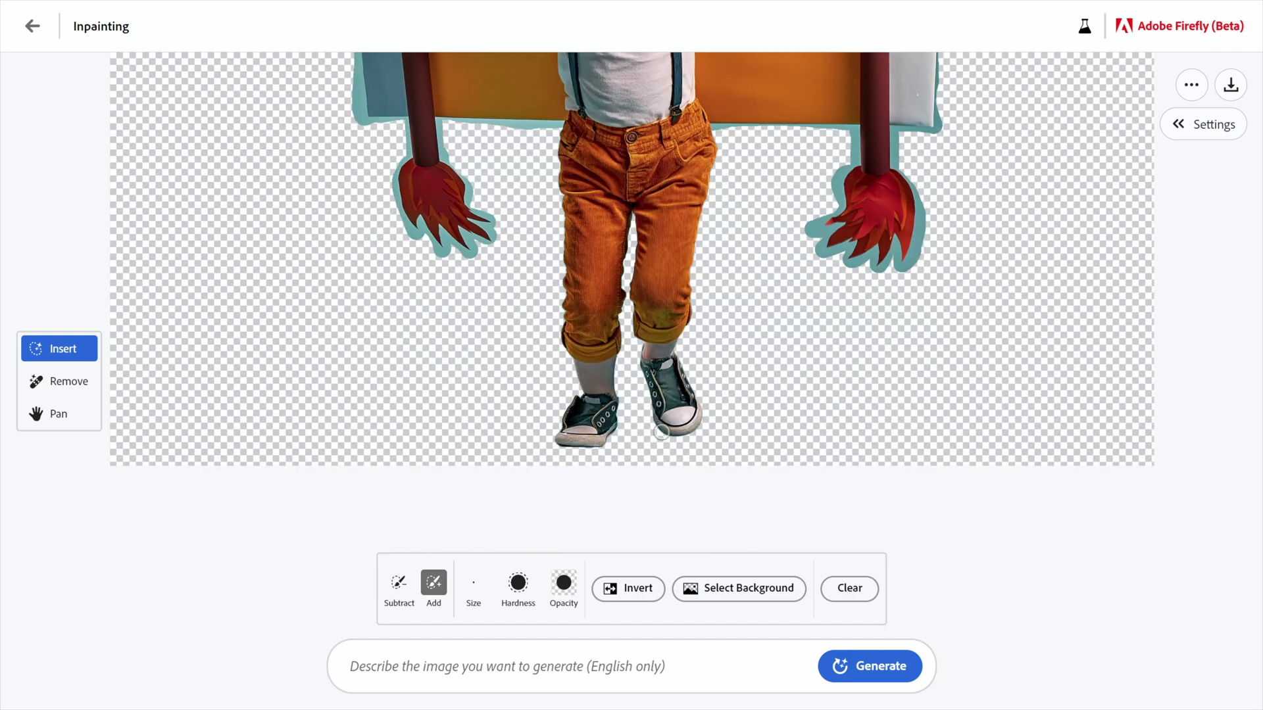
click(399, 584)
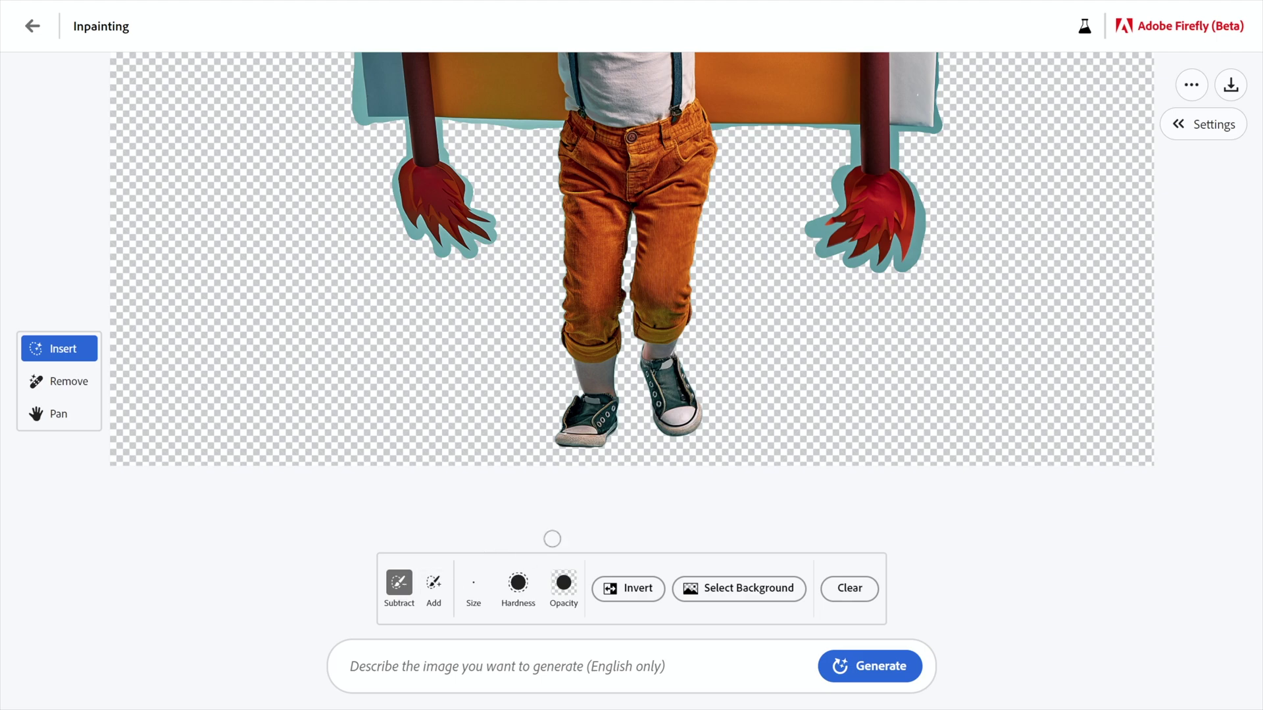
mouse_move(654, 394)
mouse_down()
mouse_move(659, 426)
mouse_move(693, 427)
mouse_move(699, 395)
mouse_move(678, 353)
mouse_move(712, 167)
mouse_move(696, 112)
mouse_up()
mouse_move(647, 321)
mouse_down()
mouse_move(644, 357)
mouse_move(615, 355)
mouse_move(616, 424)
mouse_move(589, 449)
mouse_move(559, 441)
mouse_move(584, 387)
mouse_up()
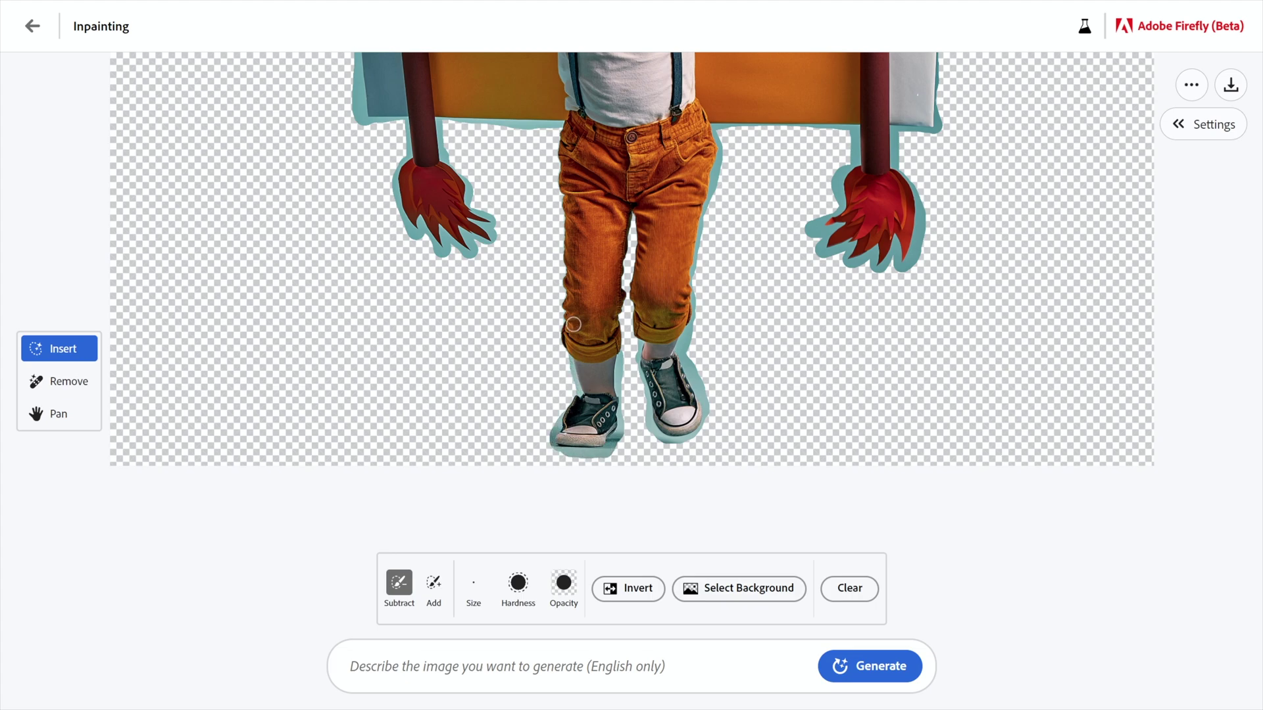
mouse_move(573, 295)
mouse_down()
mouse_move(564, 125)
mouse_move(575, 296)
mouse_up()
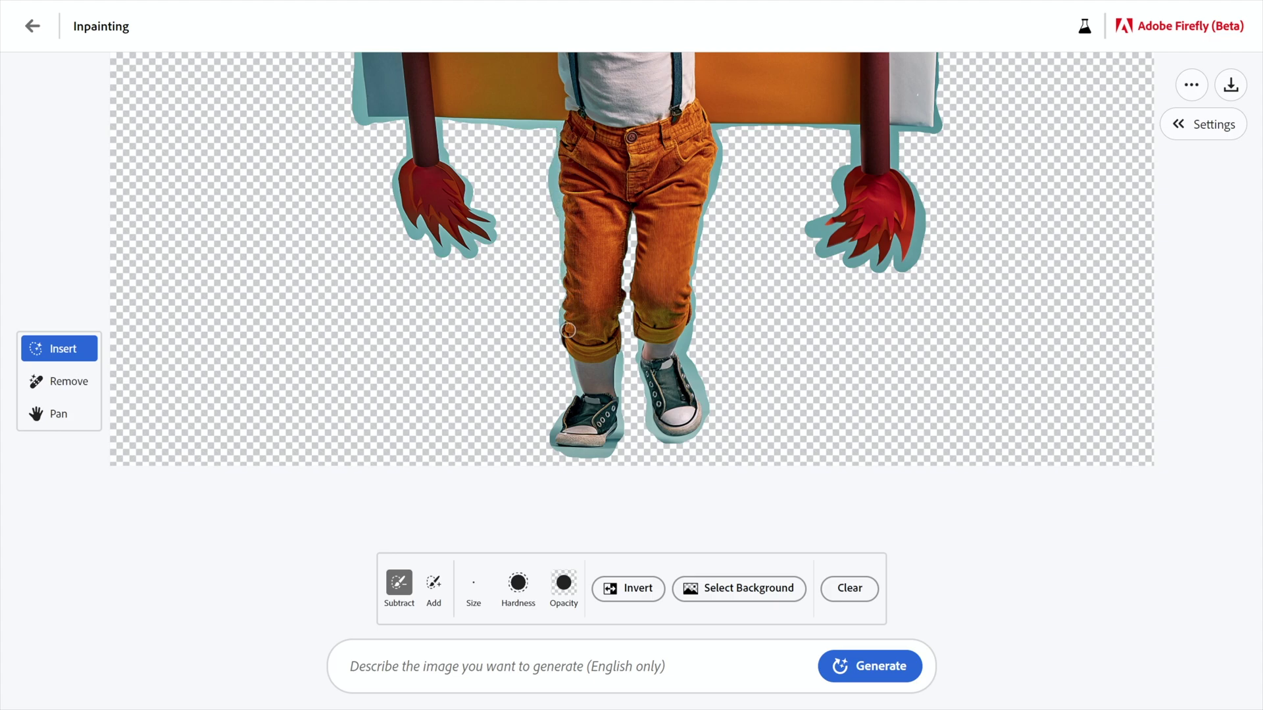
scroll(596, 291, up, 4)
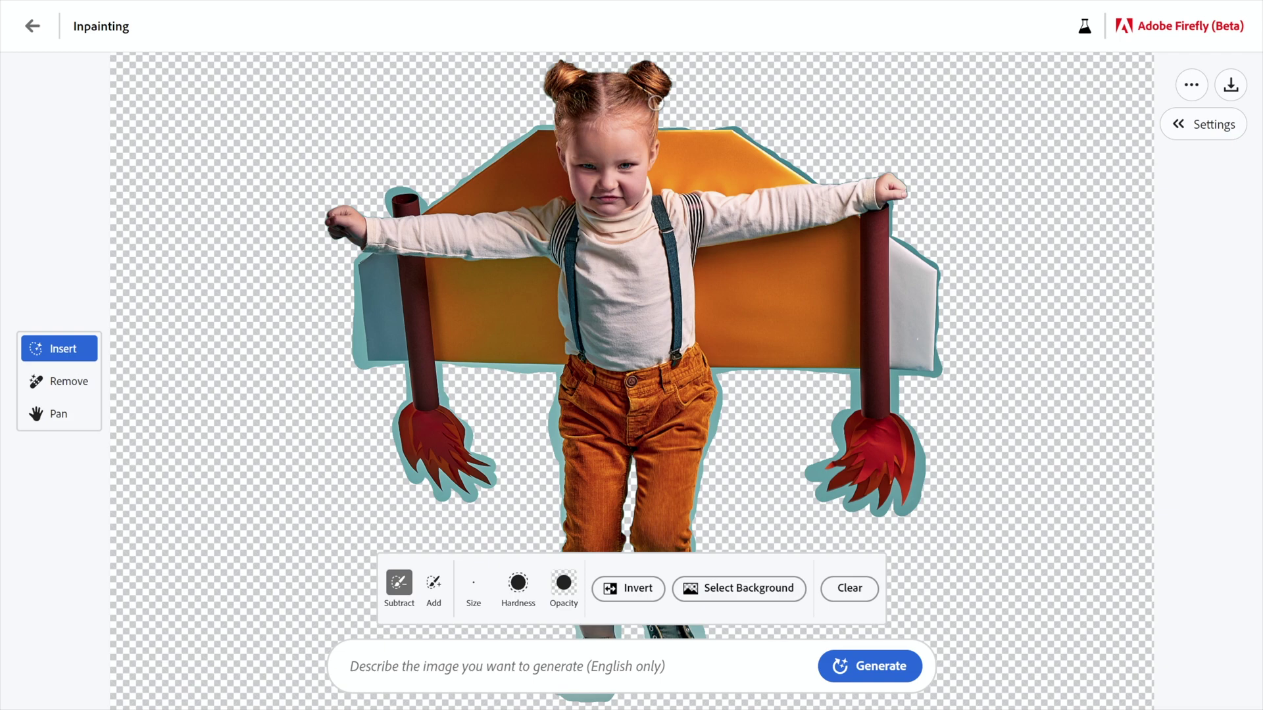
mouse_move(656, 103)
mouse_down()
mouse_move(670, 85)
mouse_move(655, 65)
mouse_move(604, 82)
mouse_move(567, 65)
mouse_move(544, 70)
mouse_move(560, 119)
mouse_up()
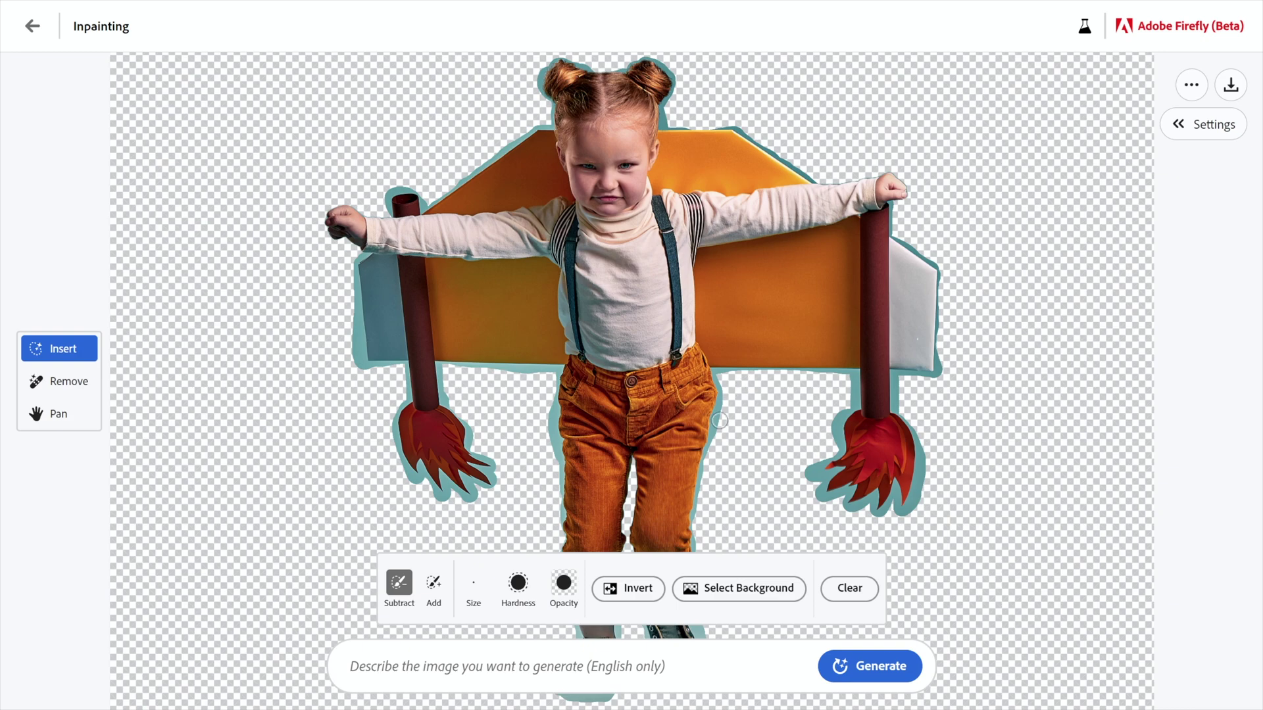
Generate a background from the prompt 'clouds and space, distant planets, glowing stars'
click(454, 665)
text(clouds and space, distant planets, glowing stars)
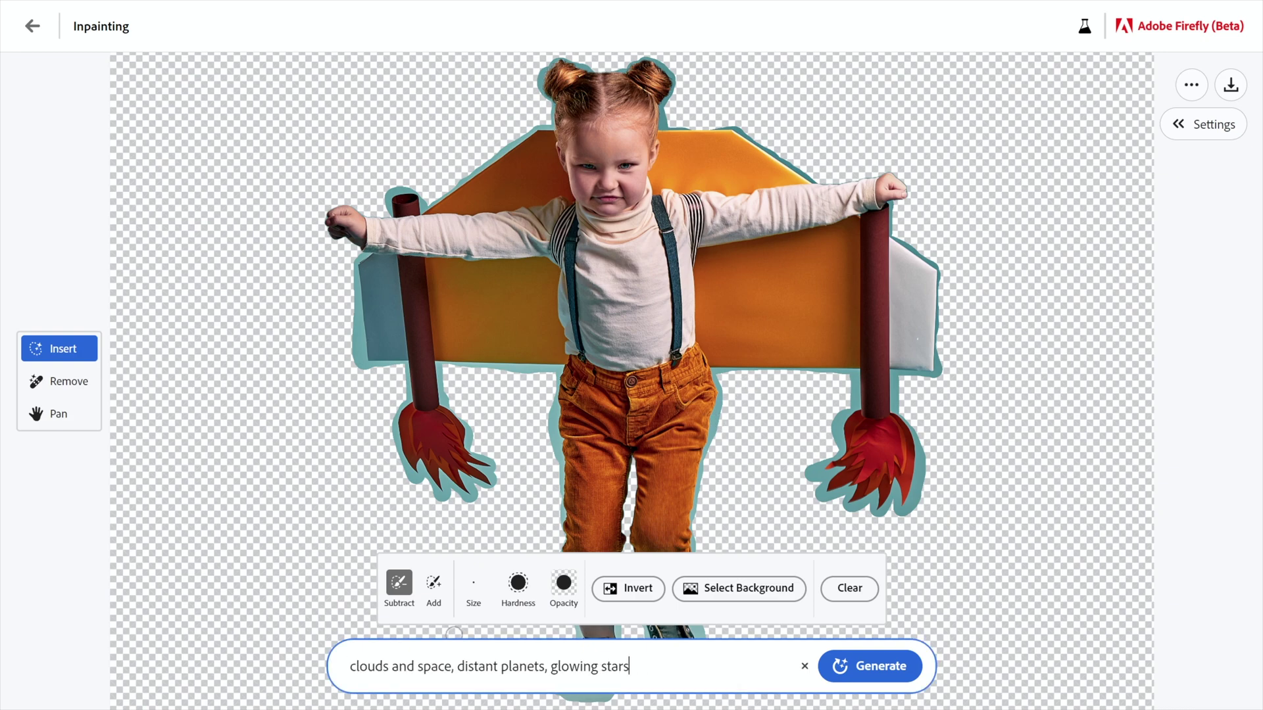
click(869, 665)
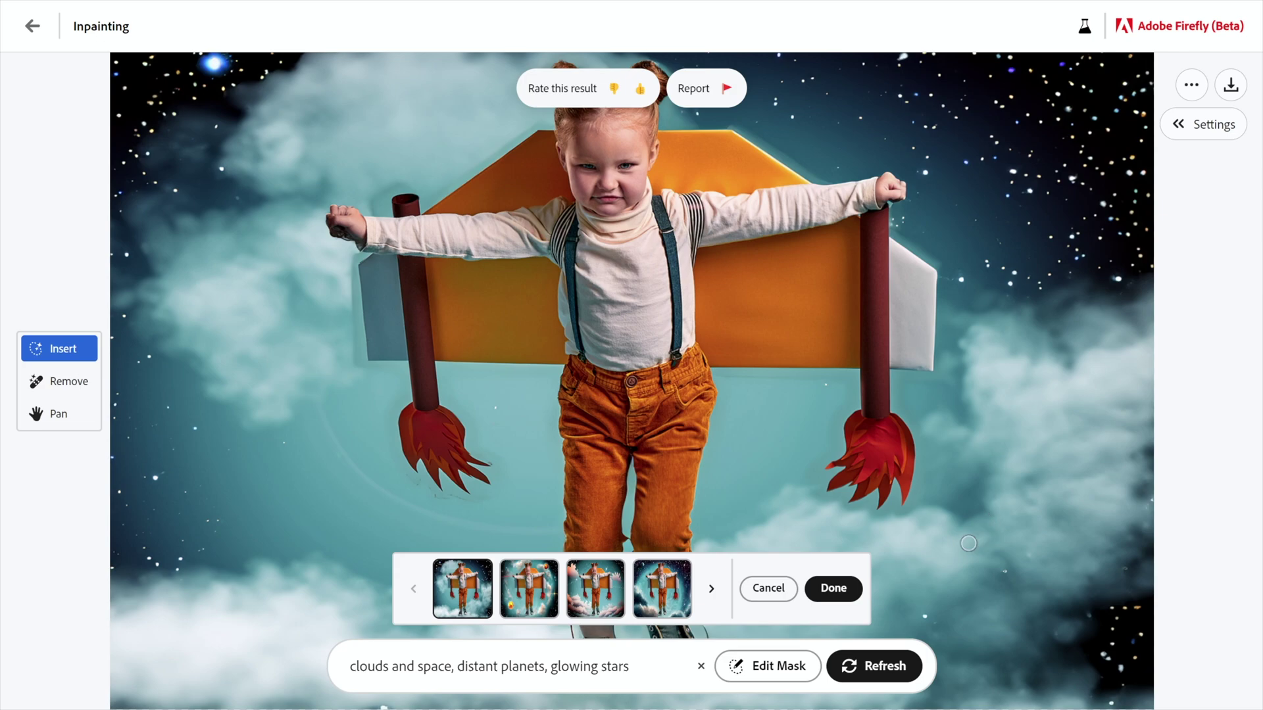
Preview the second, third and fourth space variations, then settle on the first cloudy one
click(539, 580)
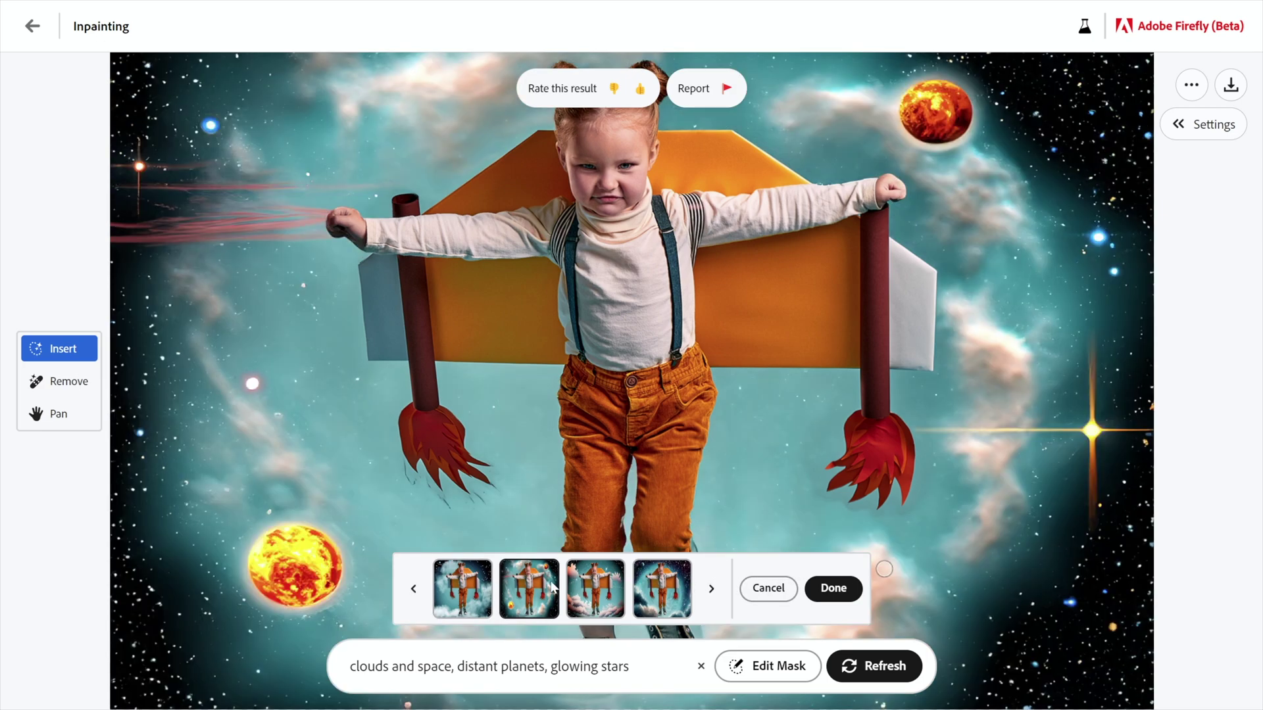
click(594, 582)
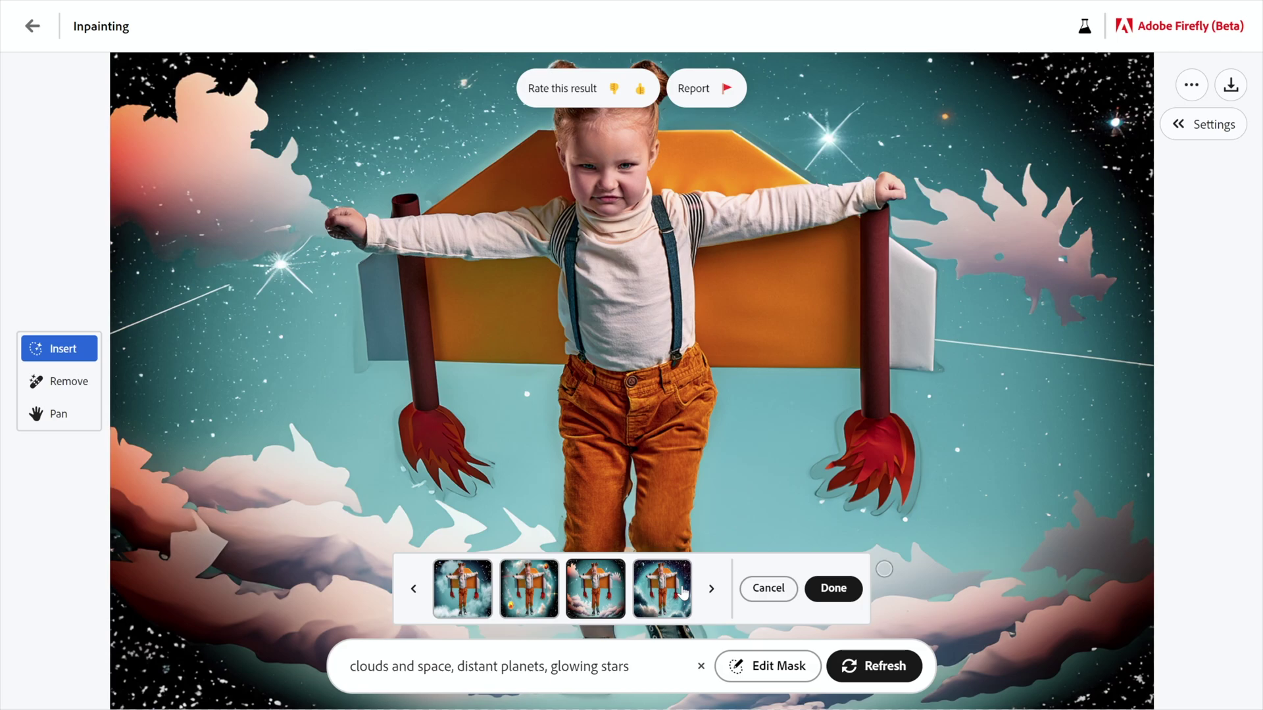
click(683, 593)
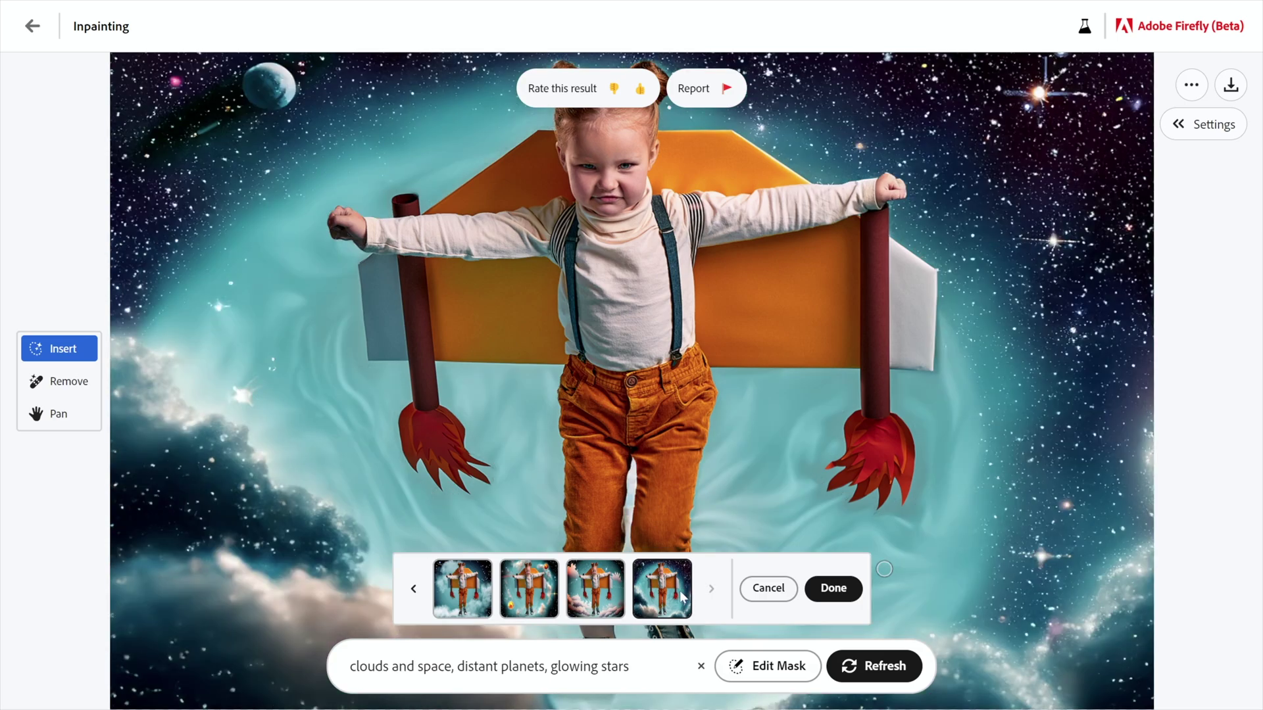
click(453, 604)
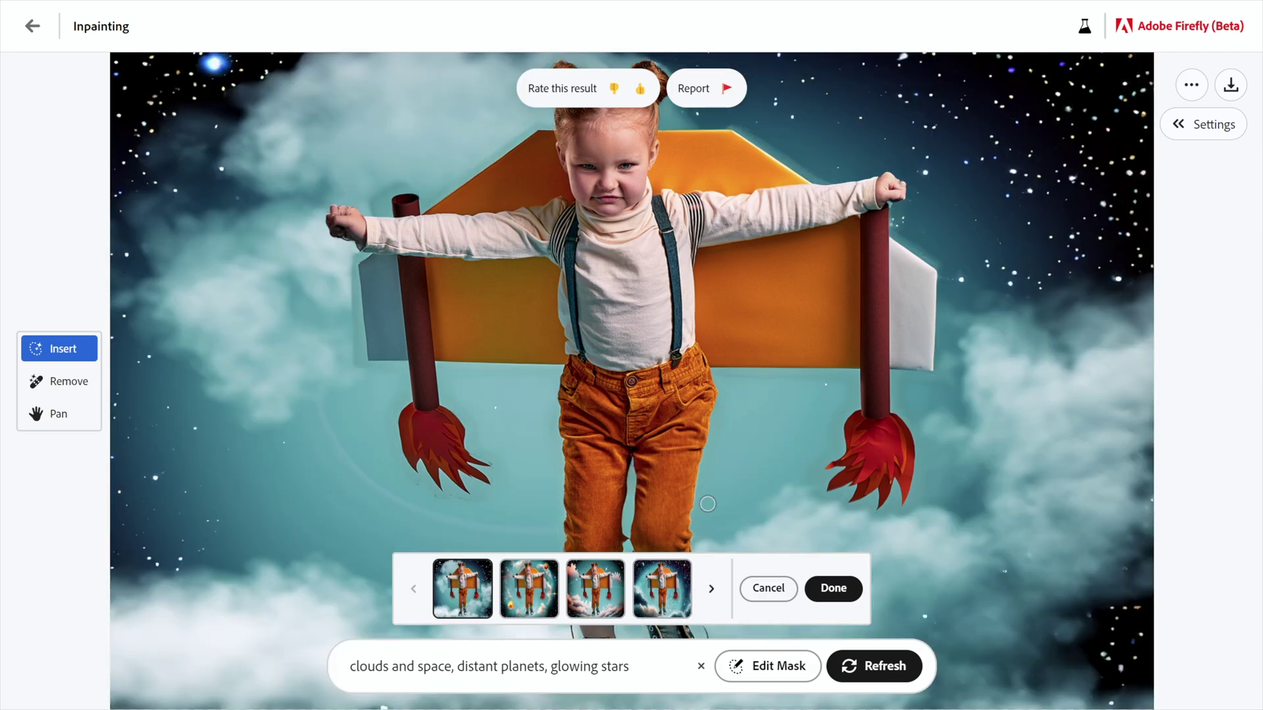